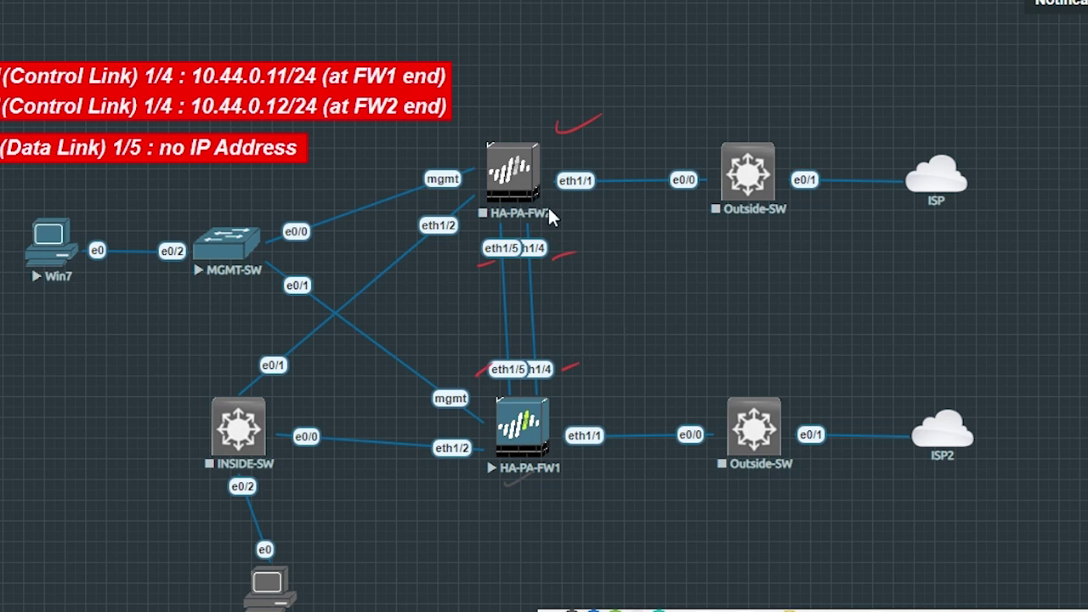
# - Mark the HA links between HA-PA-FW1 and HA-PA-FW2 and the HA1 and HA2 address notes on the topology
pyautogui.moveTo(534, 213)
pyautogui.mouseDown()
pyautogui.moveTo(456, 328)
pyautogui.moveTo(552, 406)
pyautogui.mouseUp()
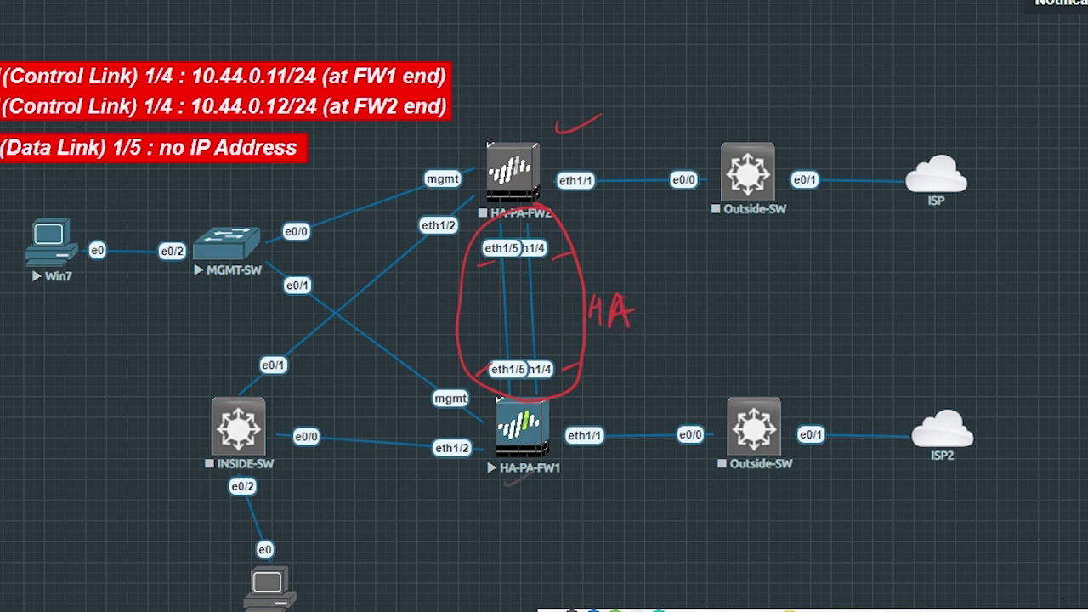
pyautogui.press('Escape')
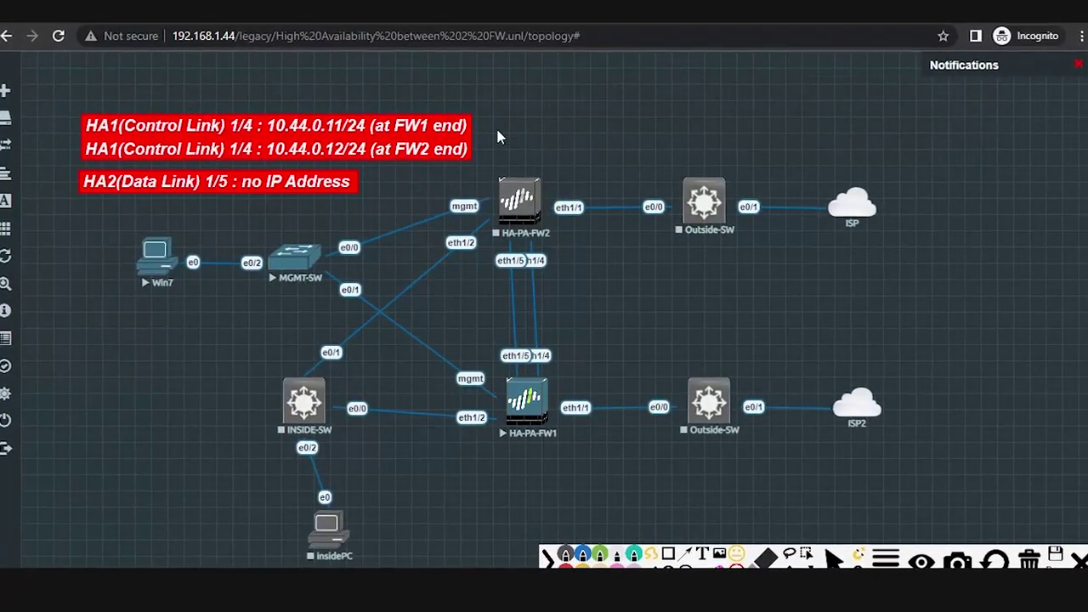
pyautogui.moveTo(486, 122); pyautogui.dragTo(521, 116)
pyautogui.moveTo(479, 154); pyautogui.dragTo(510, 147)
pyautogui.moveTo(279, 204); pyautogui.dragTo(323, 194)
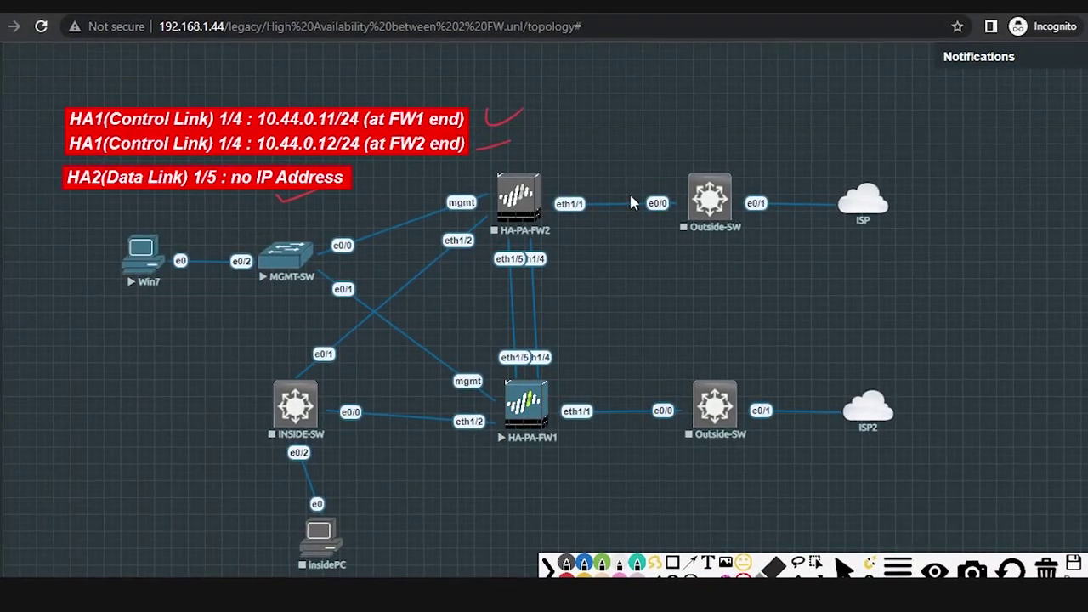
pyautogui.click(1054, 572)
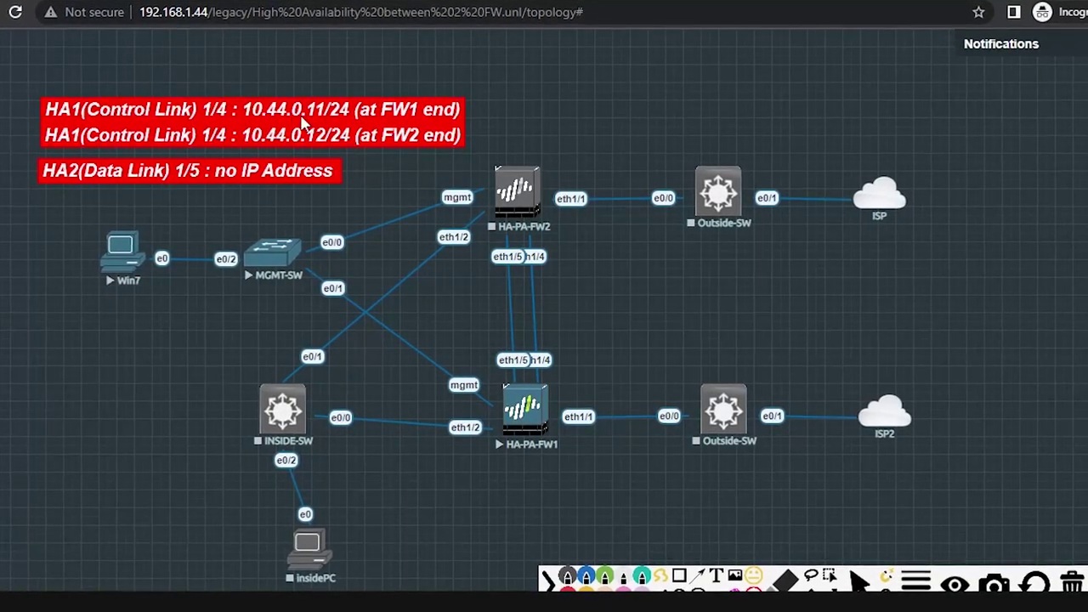
pyautogui.moveTo(501, 361); pyautogui.dragTo(482, 365)
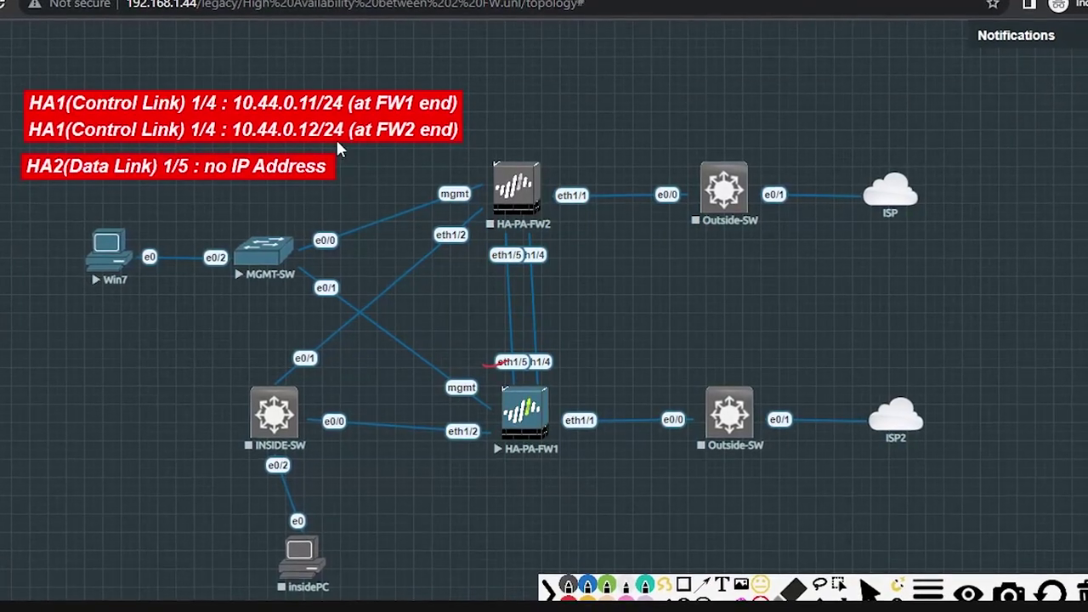
pyautogui.moveTo(473, 244)
pyautogui.mouseDown()
pyautogui.moveTo(510, 241)
pyautogui.moveTo(557, 261)
pyautogui.mouseUp()
pyautogui.moveTo(555, 367); pyautogui.dragTo(589, 362)
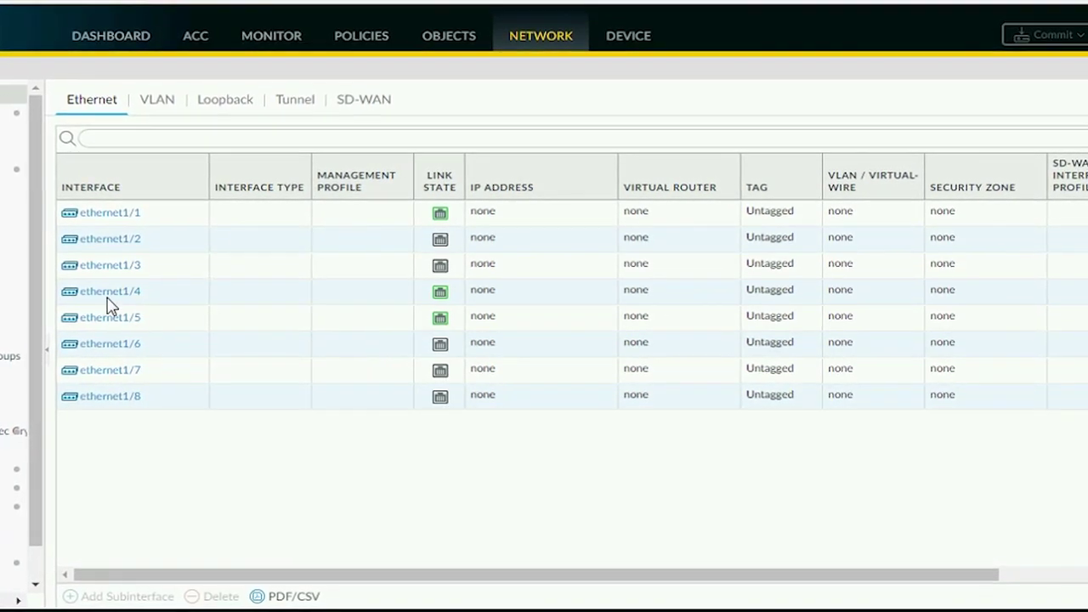
# - Set the interface type of ethernet1/4 and ethernet1/5 to HA on the HA-PA-FW1 firewall
pyautogui.click(145, 477)
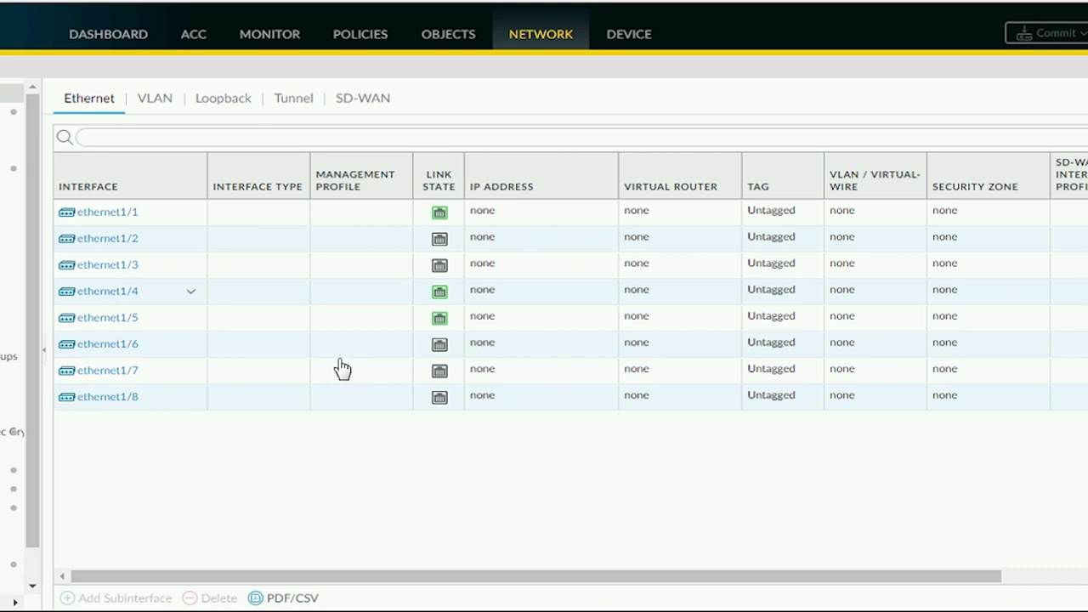
pyautogui.click(248, 299)
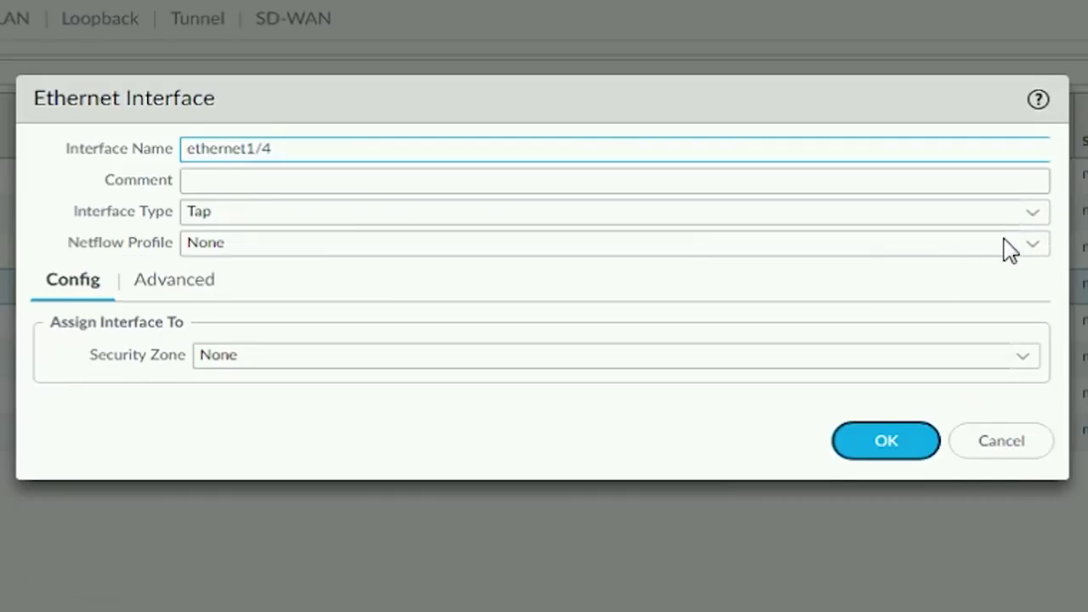
pyautogui.click(1016, 213)
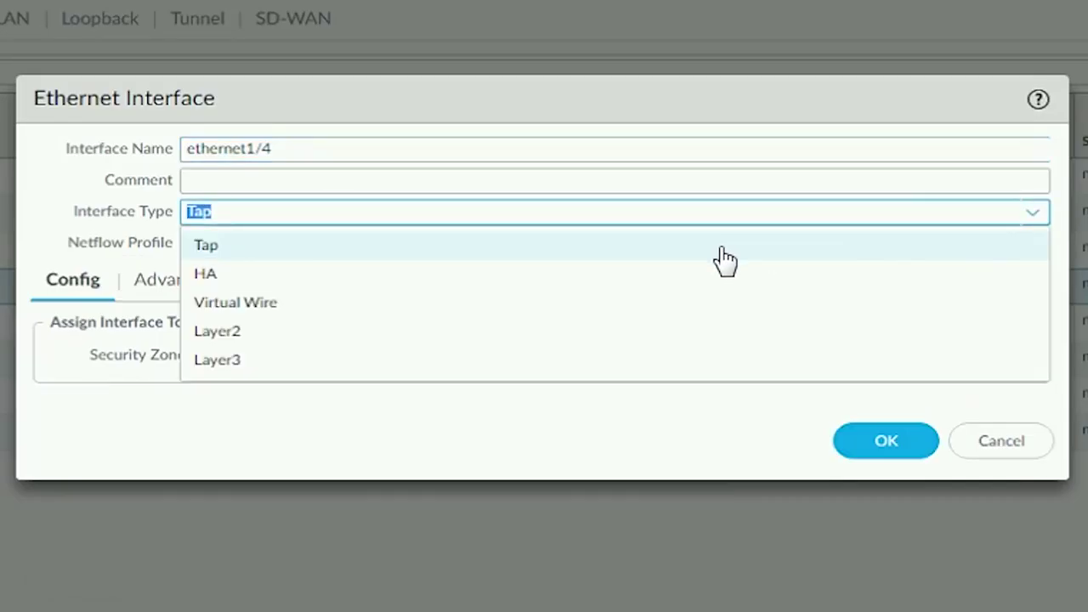
pyautogui.click(305, 286)
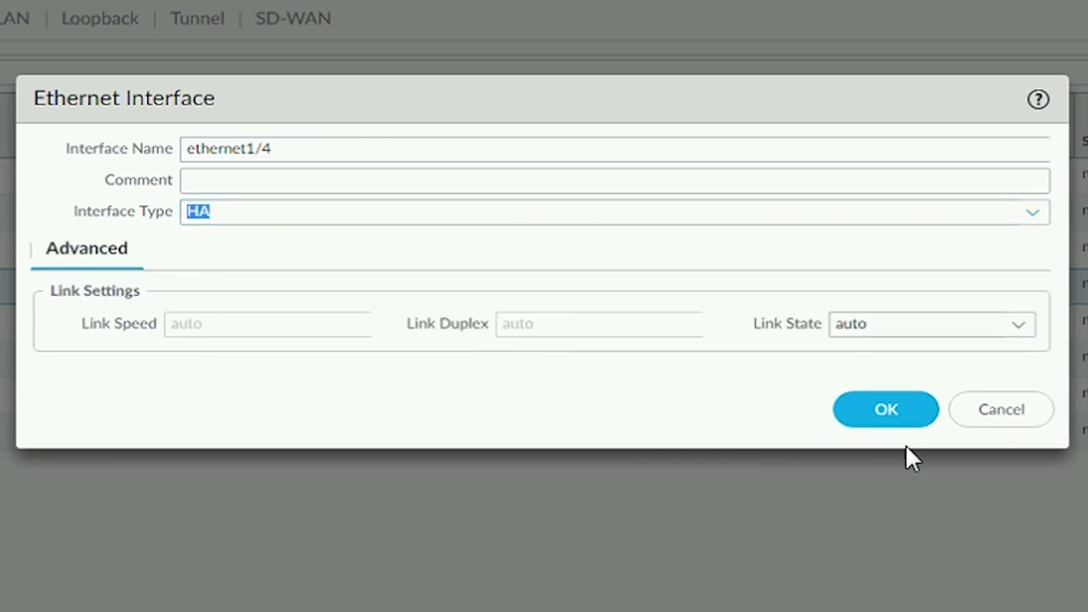
pyautogui.click(888, 414)
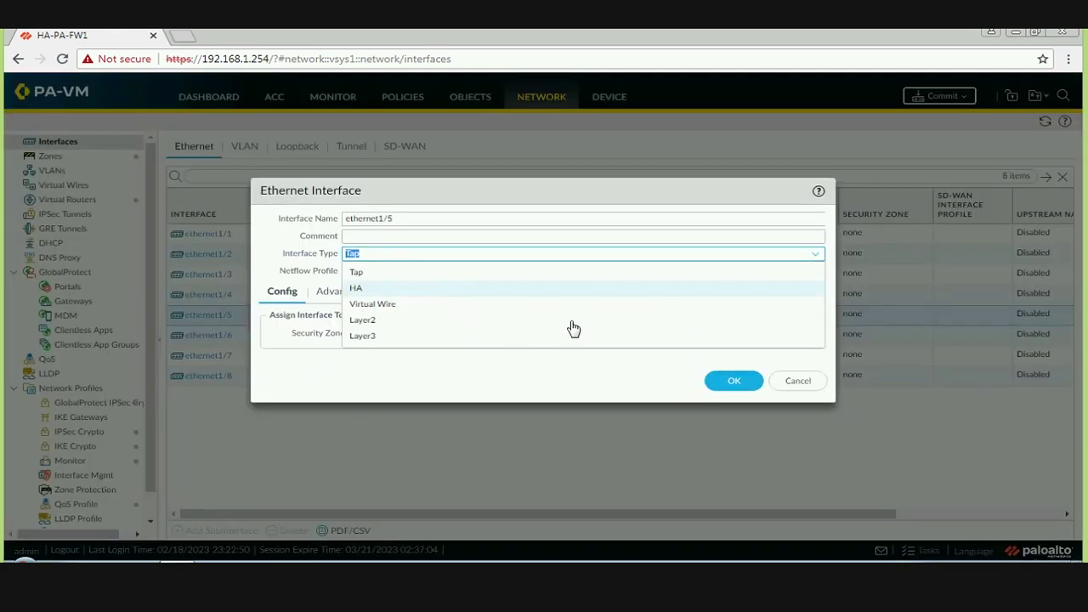
pyautogui.press('Return')
pyautogui.click(888, 415)
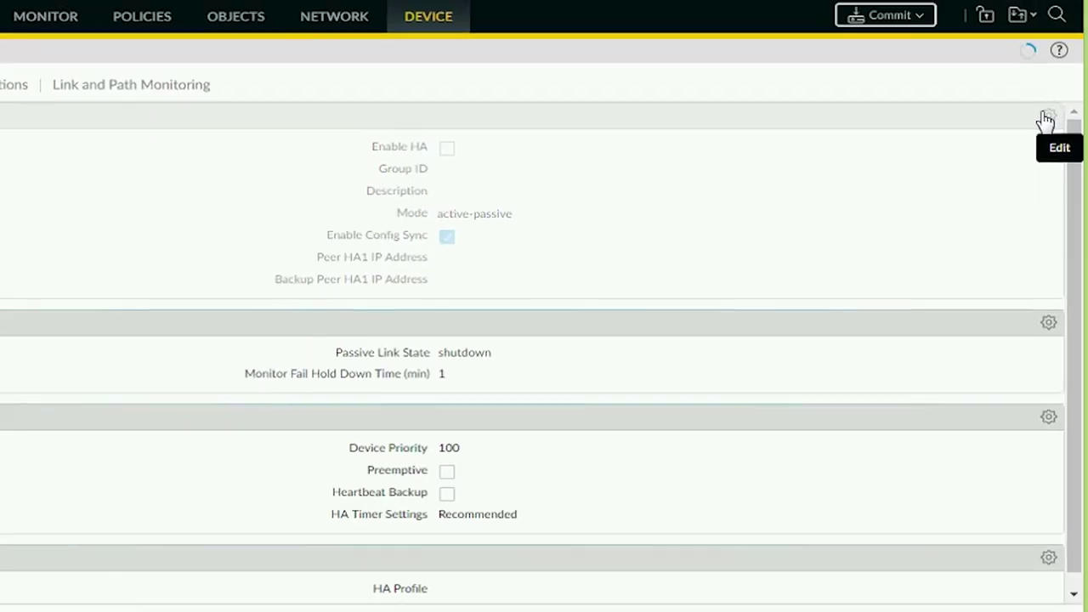
# - Enable HA in the firewall's high availability setup with group ID 1 and peer HA1 IP address 10.44.0.12
pyautogui.click(1057, 170)
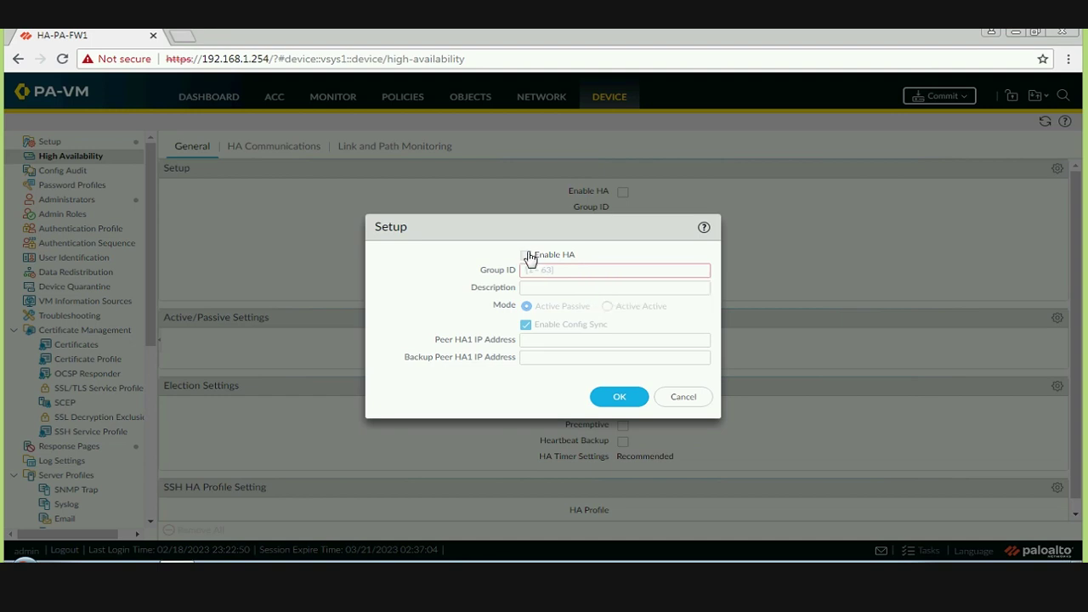
pyautogui.click(527, 255)
pyautogui.click(595, 244)
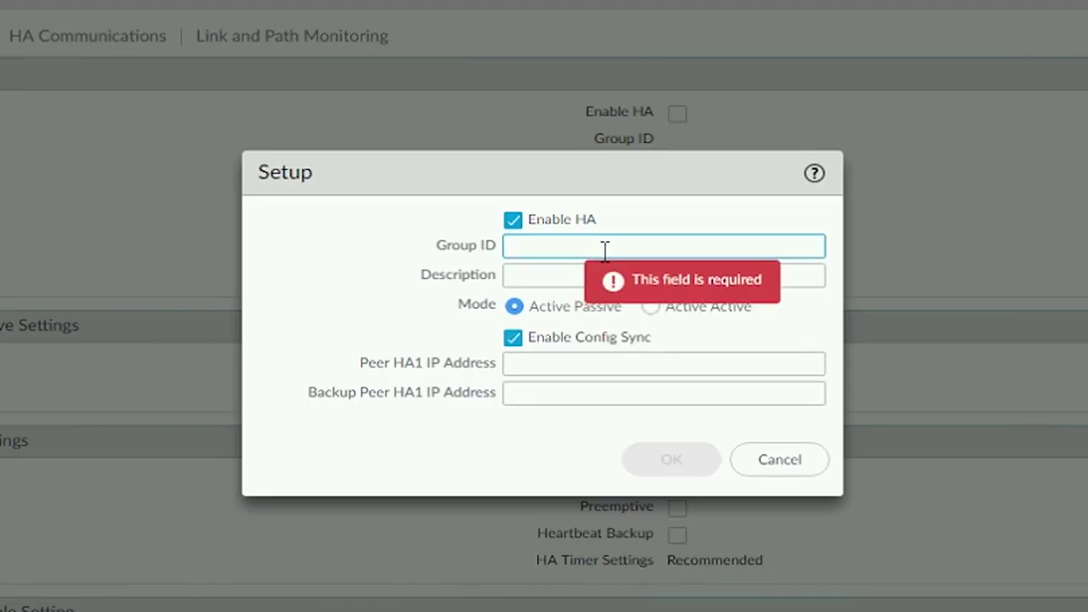
pyautogui.write('1')
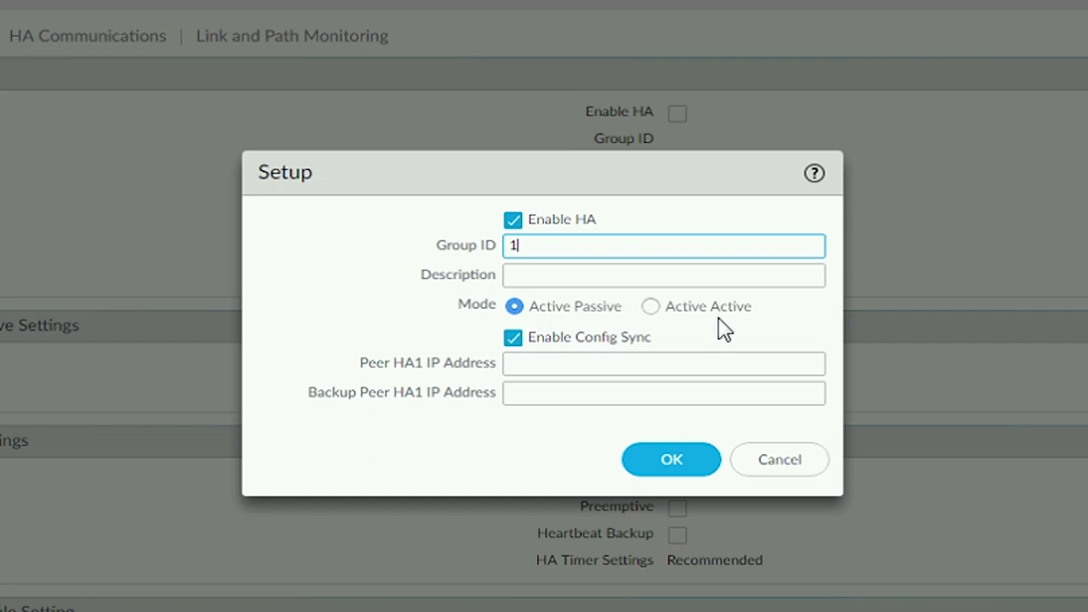
pyautogui.click(556, 365)
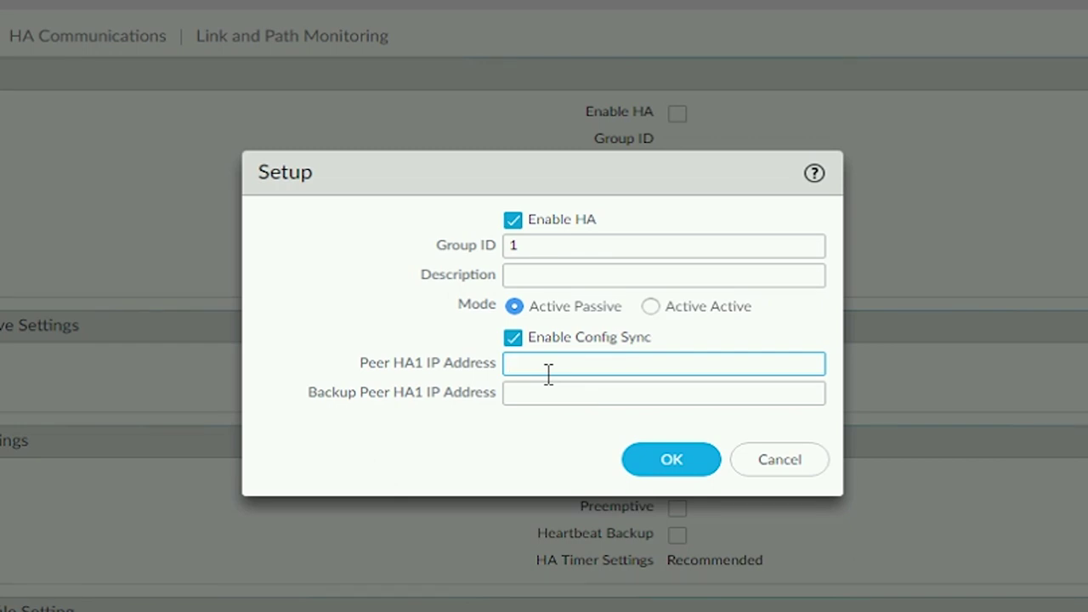
pyautogui.write('10.44')
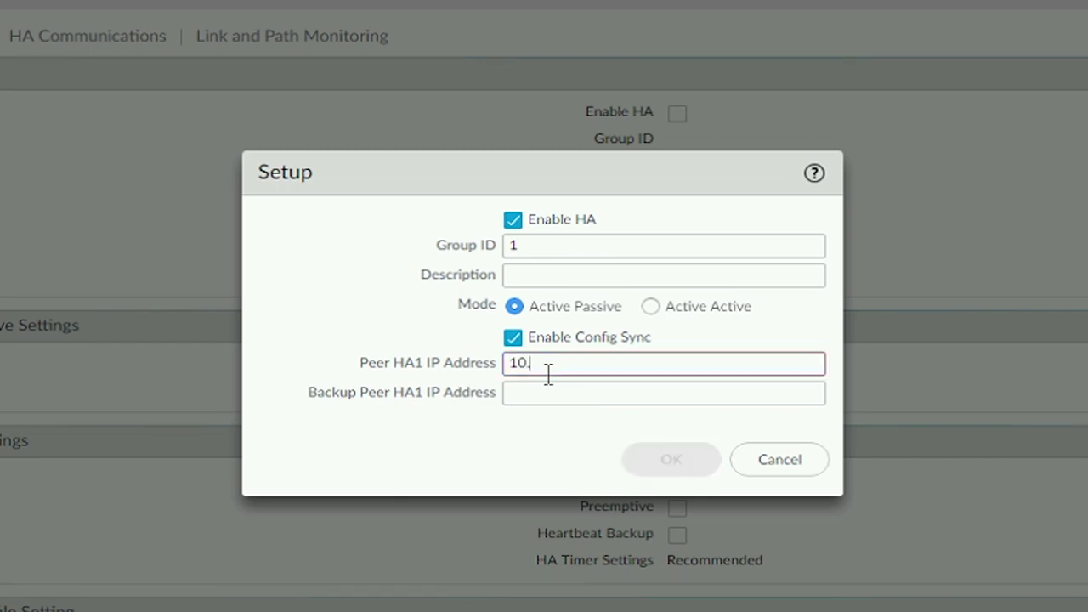
pyautogui.write('.0.12')
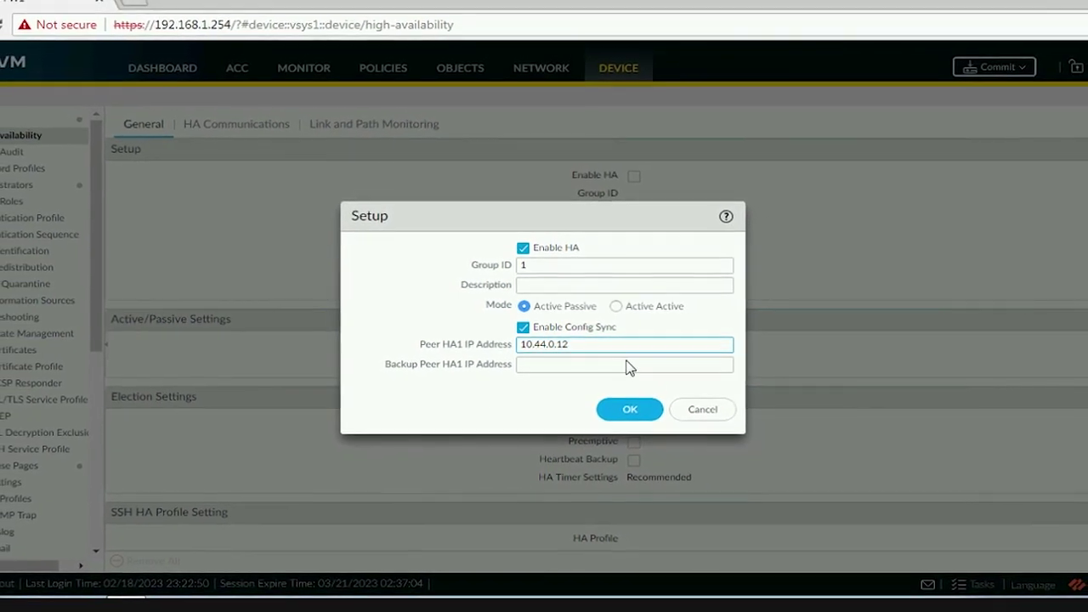
pyautogui.click(630, 409)
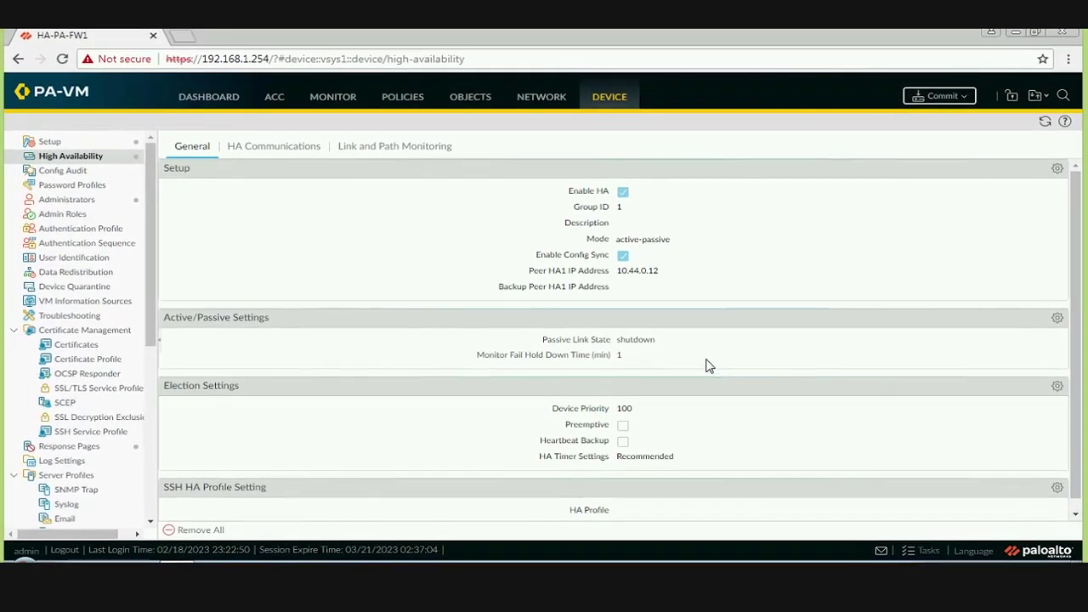
# - Set the HA election device priority to 25 and enable Preemptive
pyautogui.click(1056, 386)
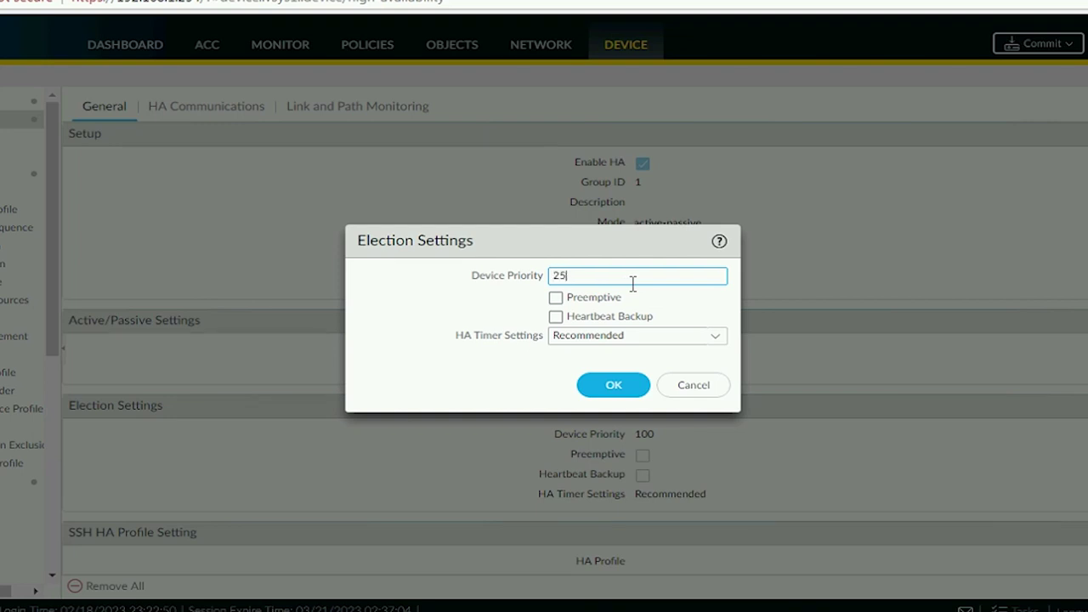
pyautogui.click(556, 298)
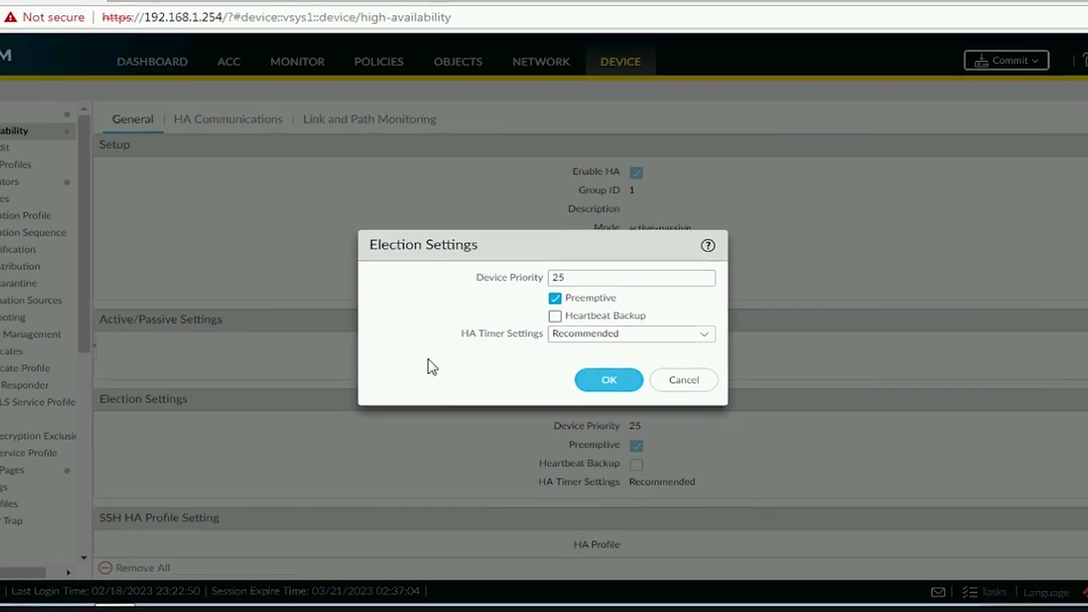
pyautogui.press('Return')
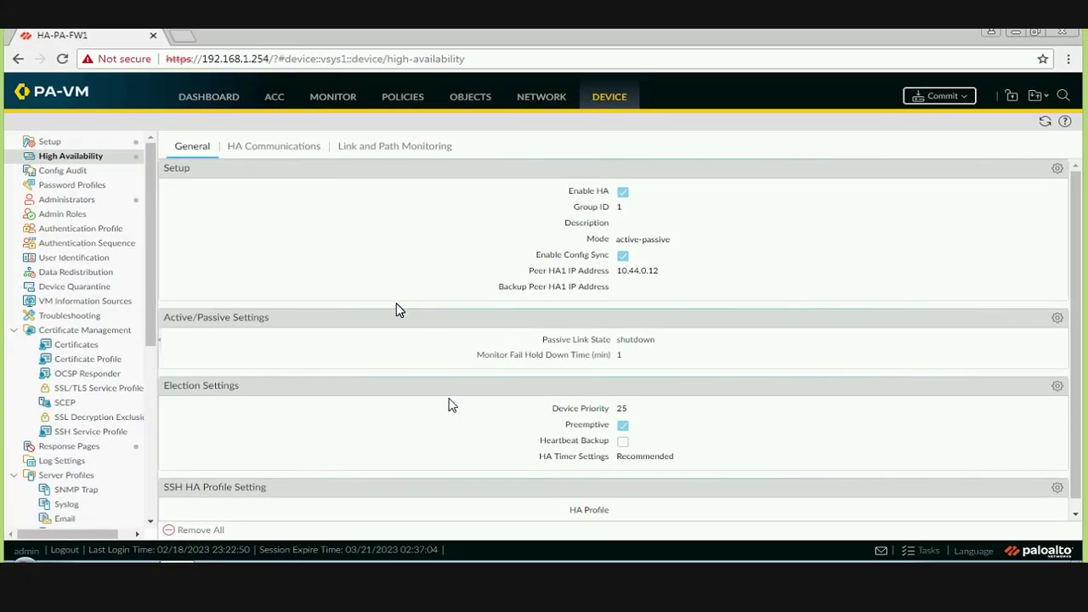
# - Configure the HA1 control link on port ethernet1/4 with IP address 10.44.0.11 and netmask 255.255.255.0
pyautogui.click(287, 148)
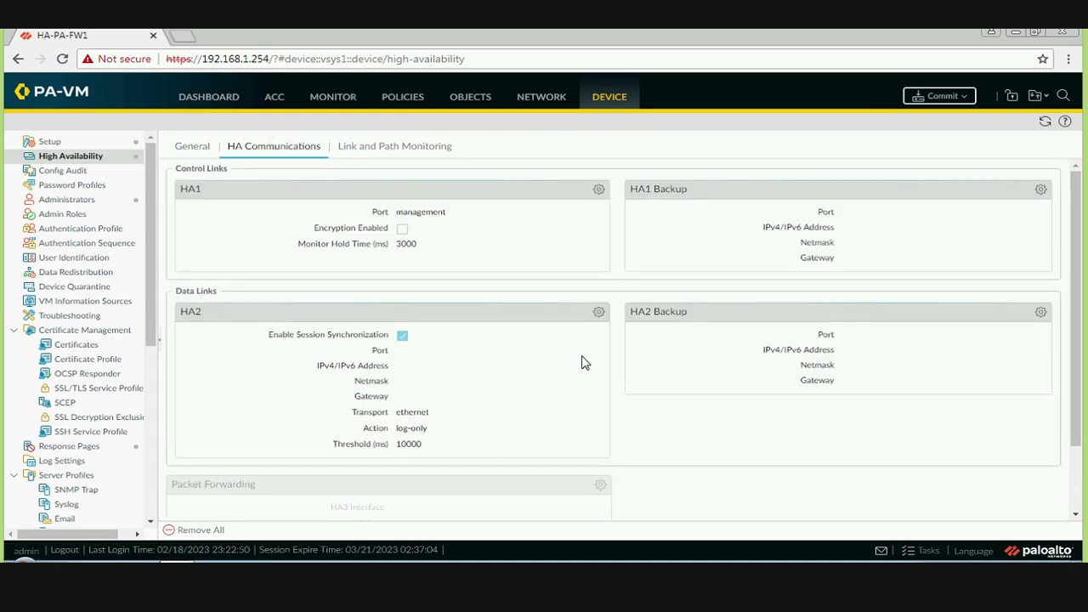
pyautogui.click(599, 192)
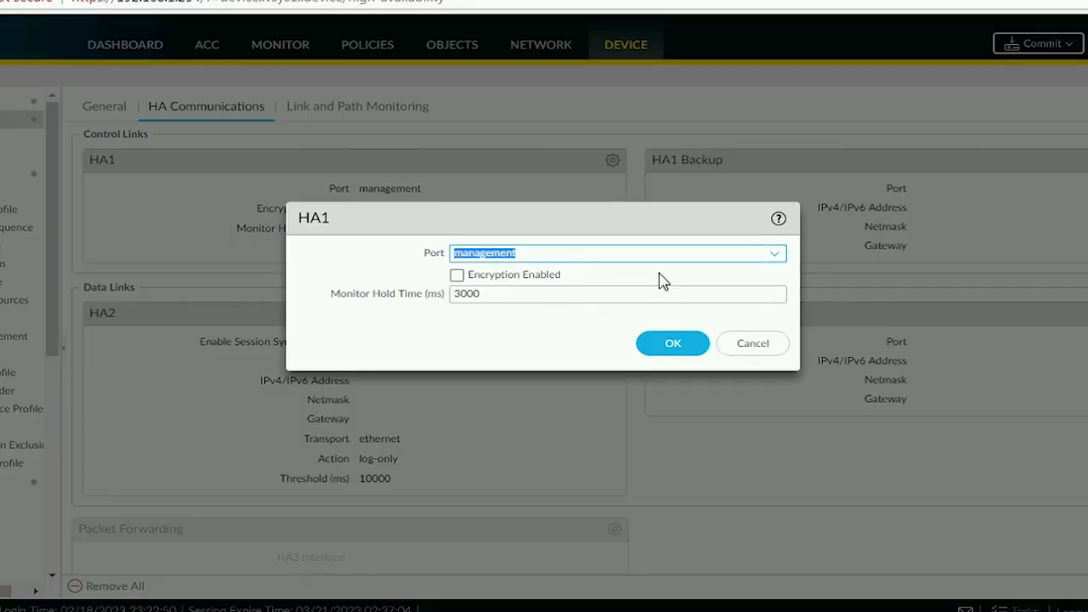
pyautogui.click(778, 258)
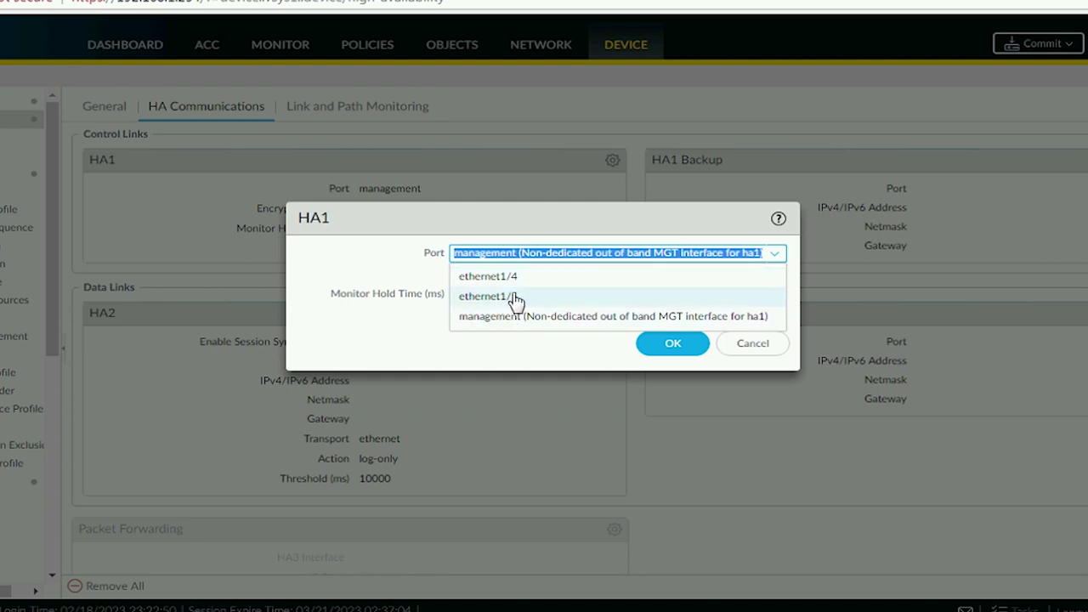
pyautogui.click(586, 277)
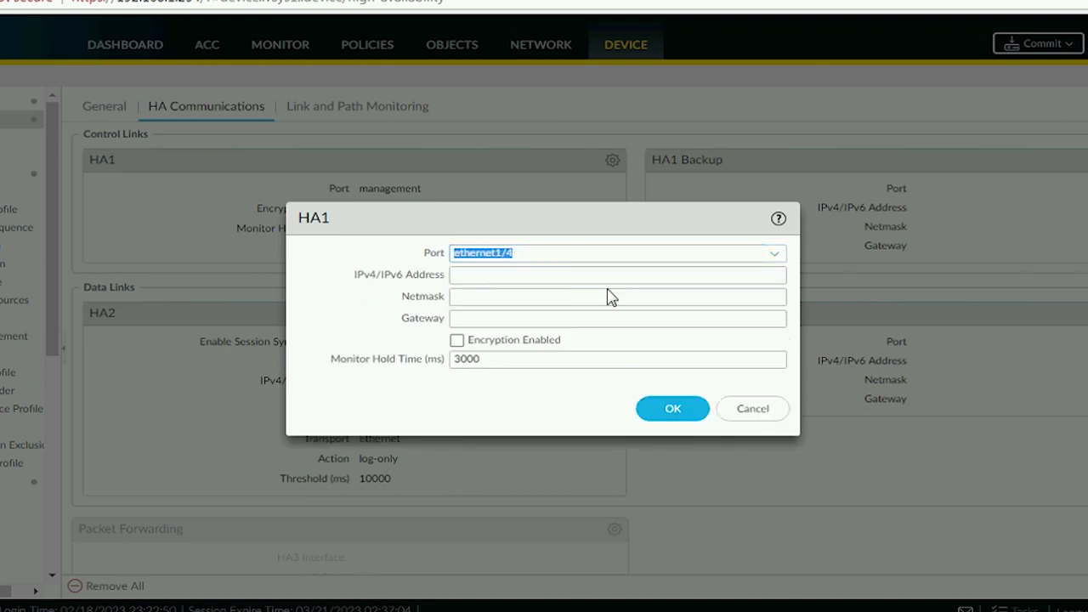
pyautogui.click(600, 272)
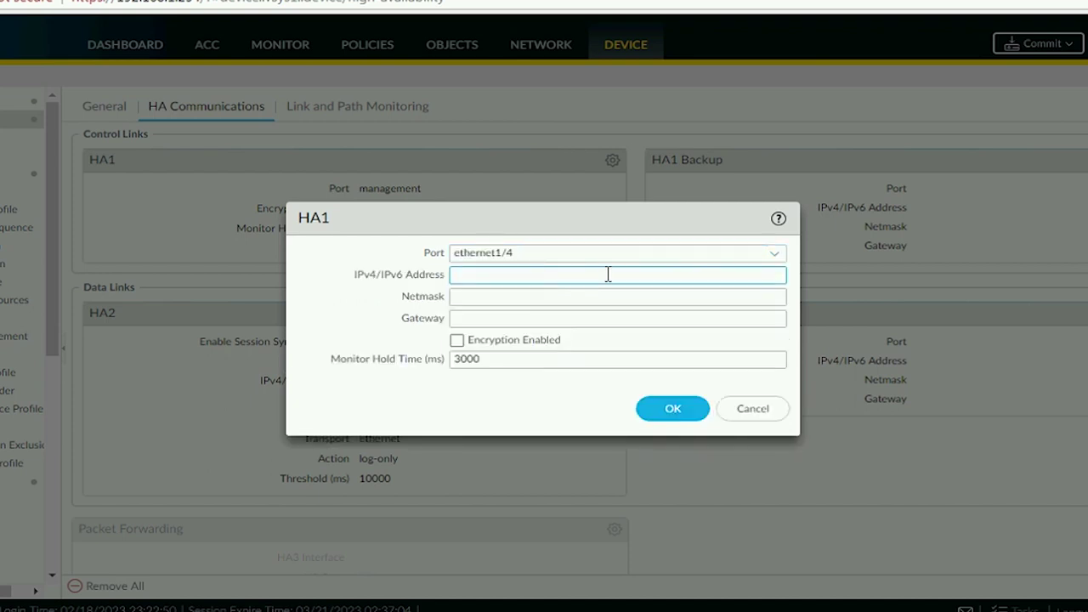
pyautogui.write('10.44')
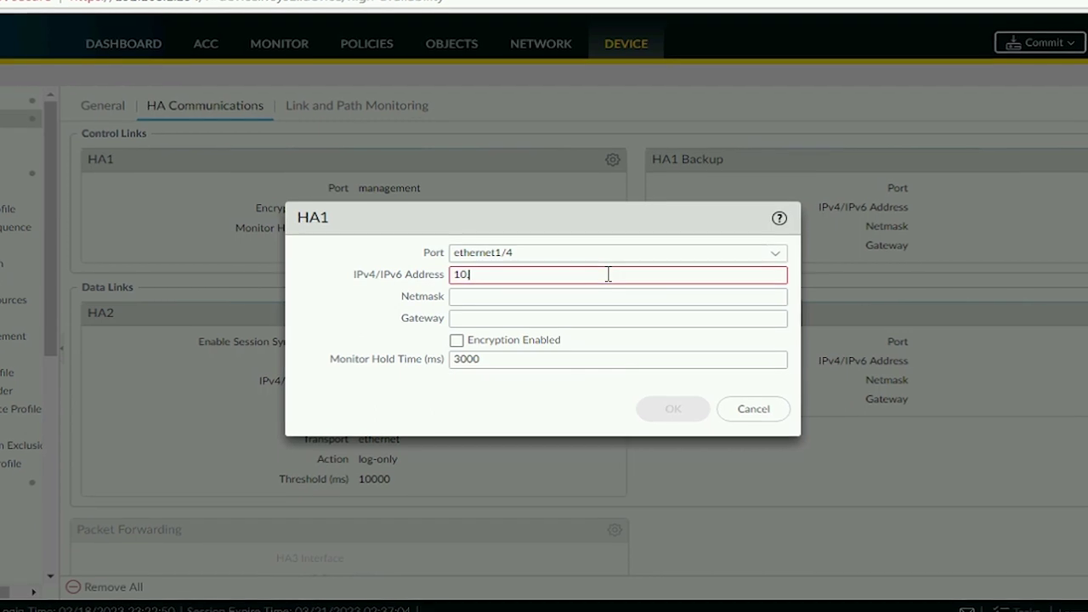
pyautogui.write('.0.11')
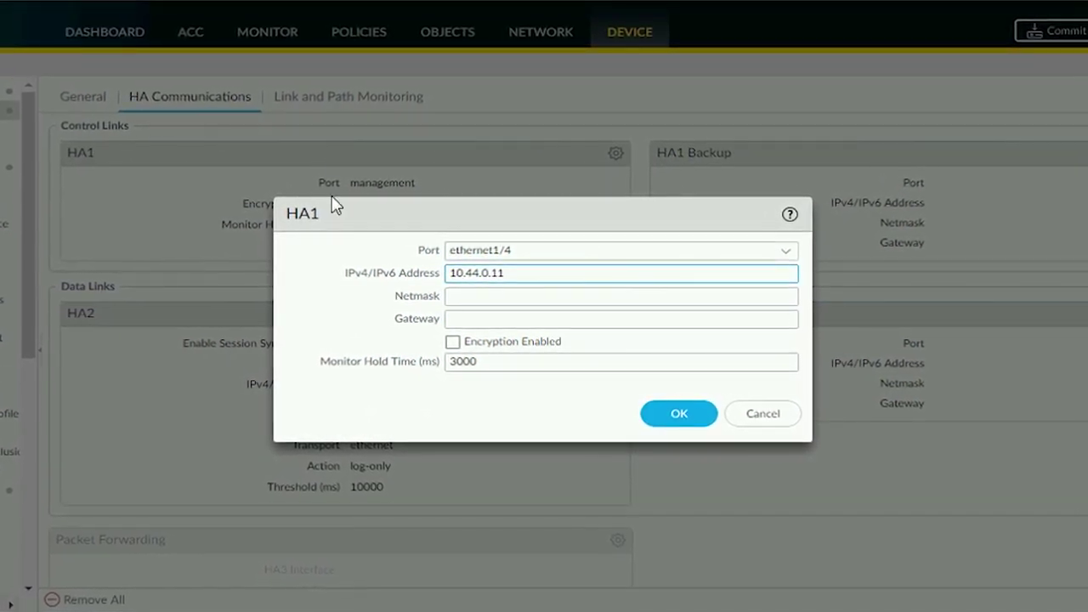
pyautogui.click(482, 296)
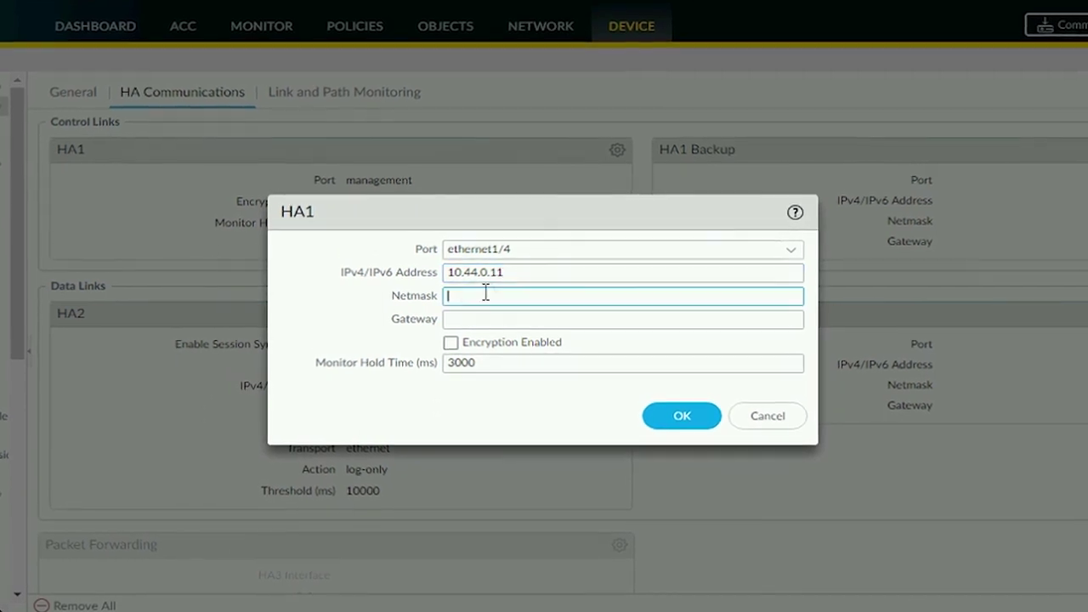
pyautogui.write('255.255.255')
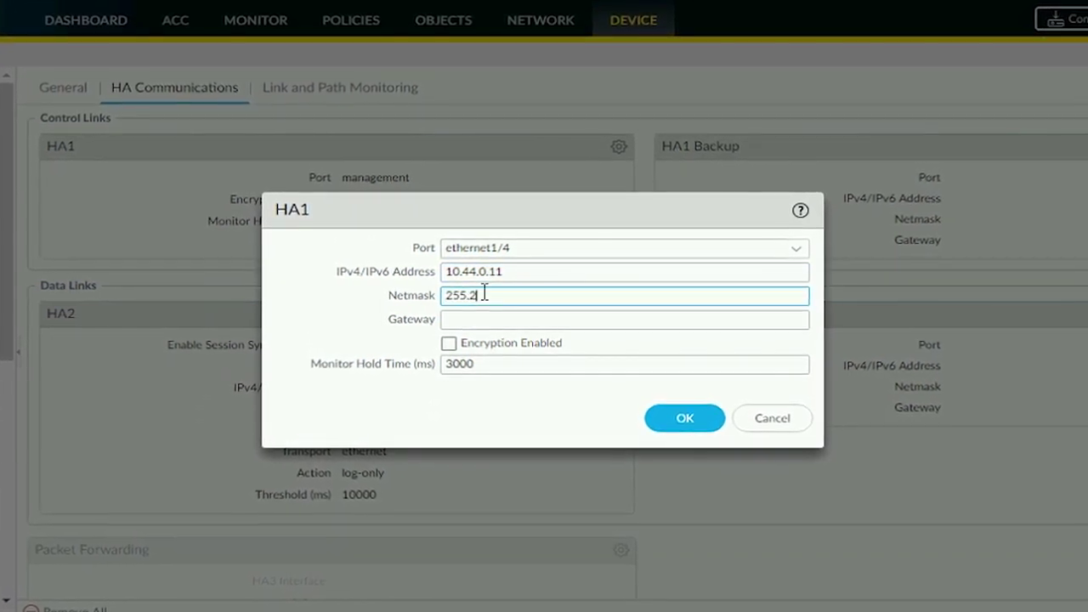
pyautogui.write('.0')
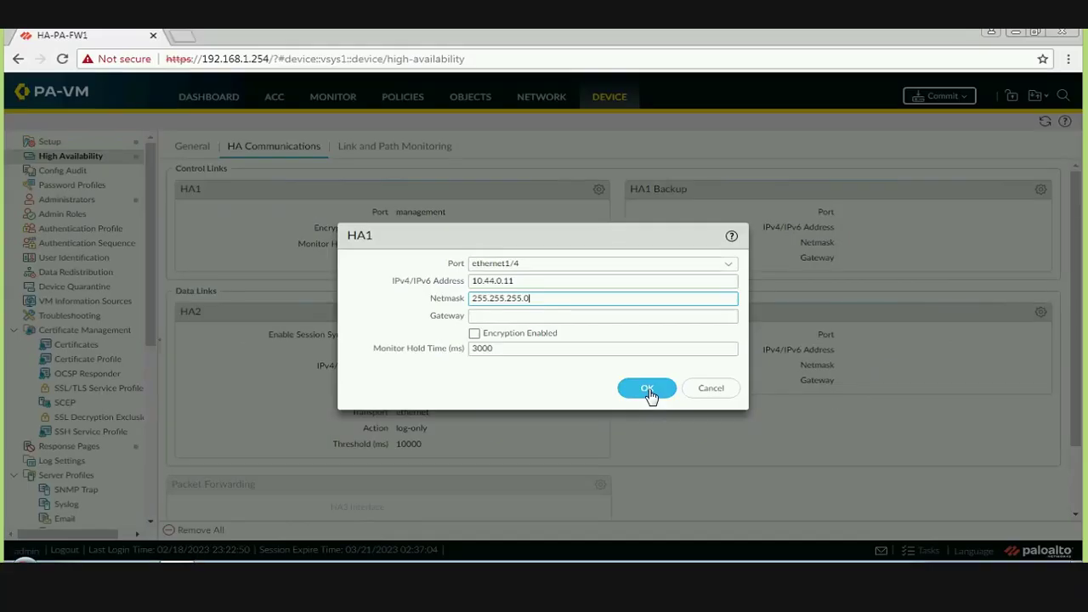
pyautogui.click(702, 437)
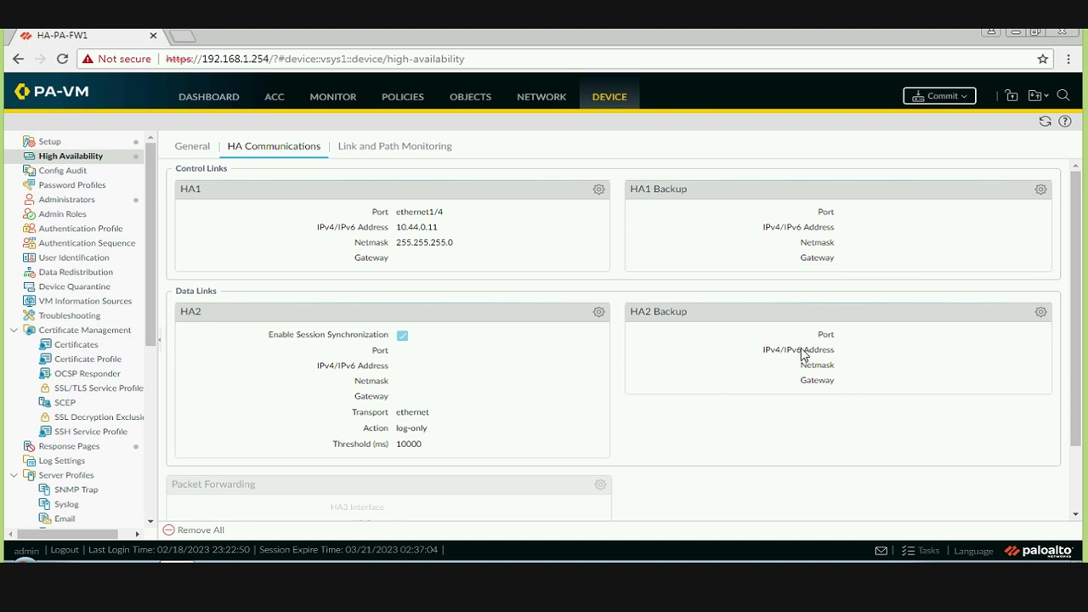
# - Configure the HA2 data link on port ethernet1/5 with ethernet transport, and commit all changes
pyautogui.click(598, 312)
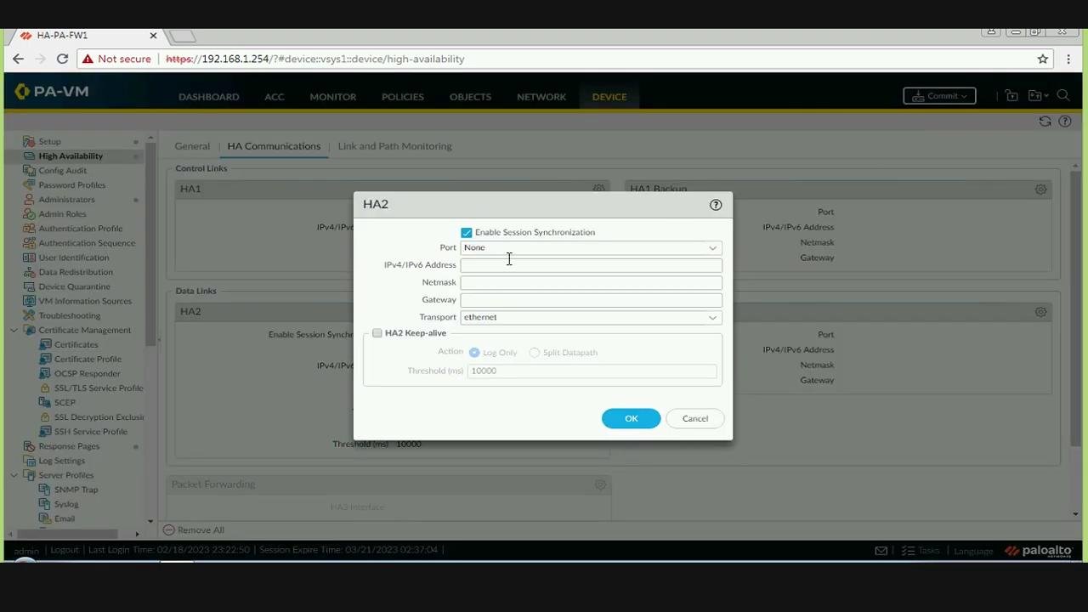
pyautogui.click(716, 251)
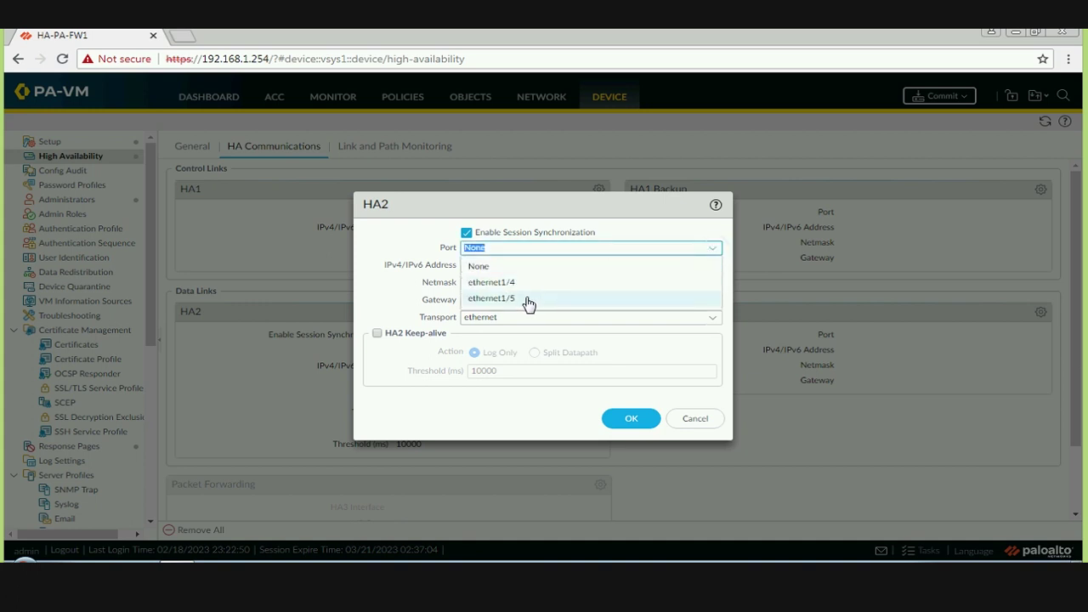
pyautogui.click(520, 299)
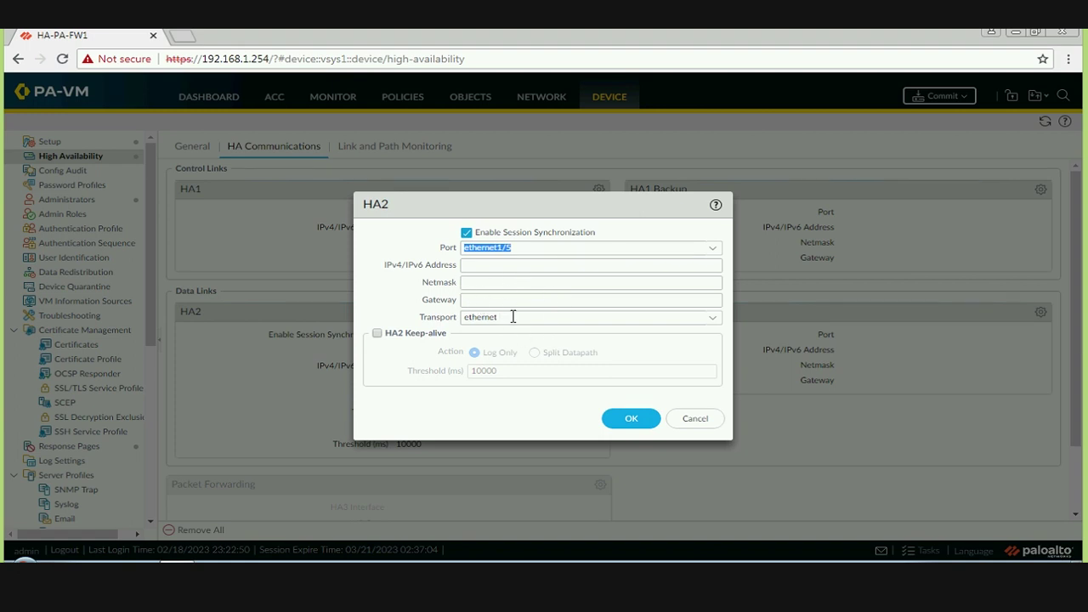
pyautogui.click(711, 323)
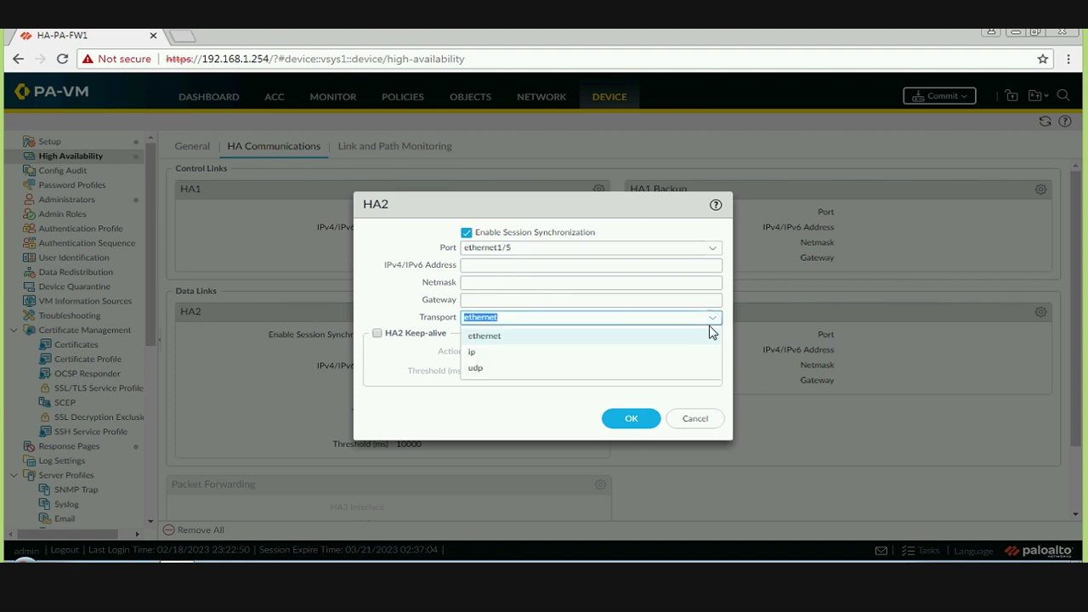
pyautogui.click(713, 323)
pyautogui.click(595, 401)
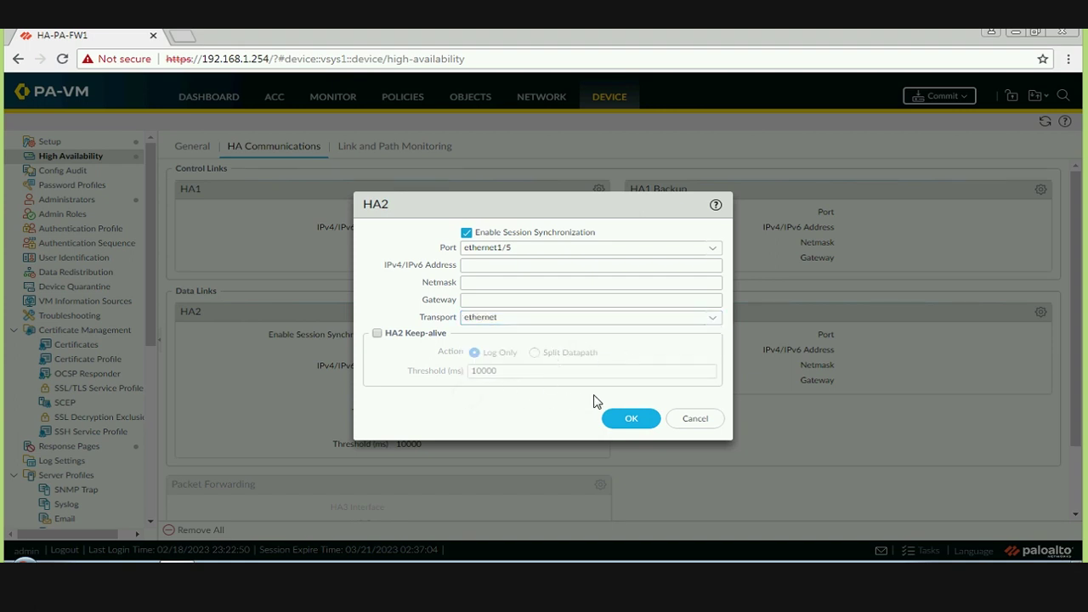
pyautogui.click(632, 419)
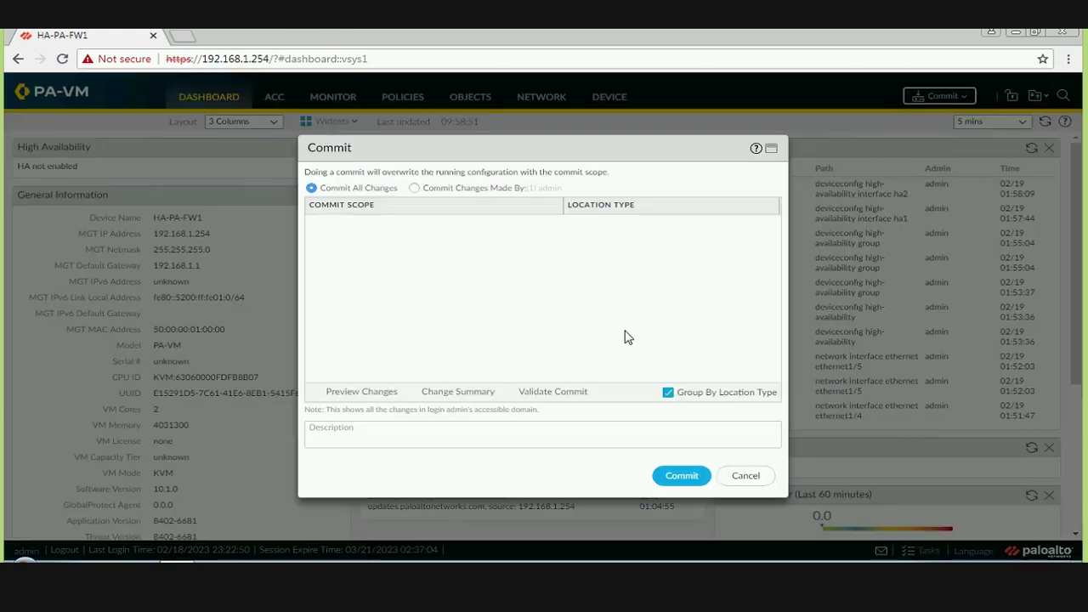
pyautogui.click(680, 478)
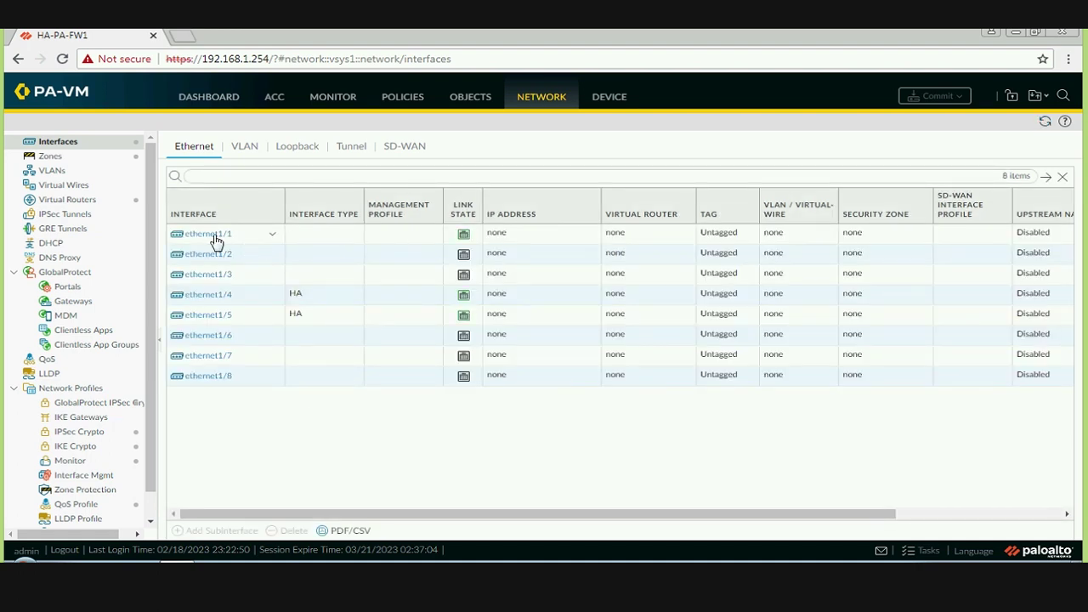
# - Set ethernet1/1 to interface type Layer3 and assign it to the default virtual router and the Outside security zone
pyautogui.click(259, 239)
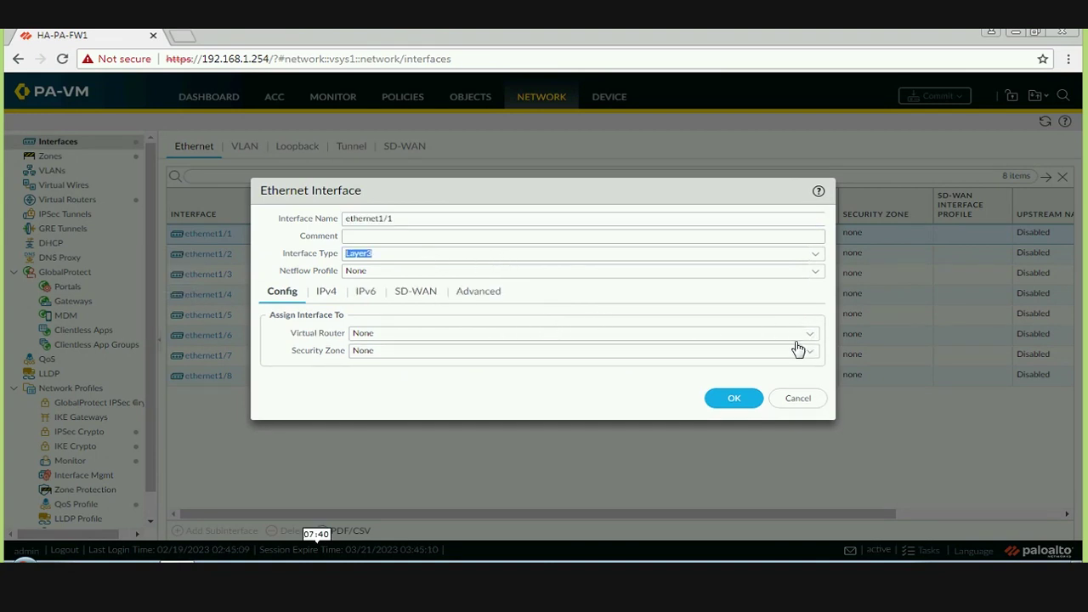
pyautogui.click(769, 336)
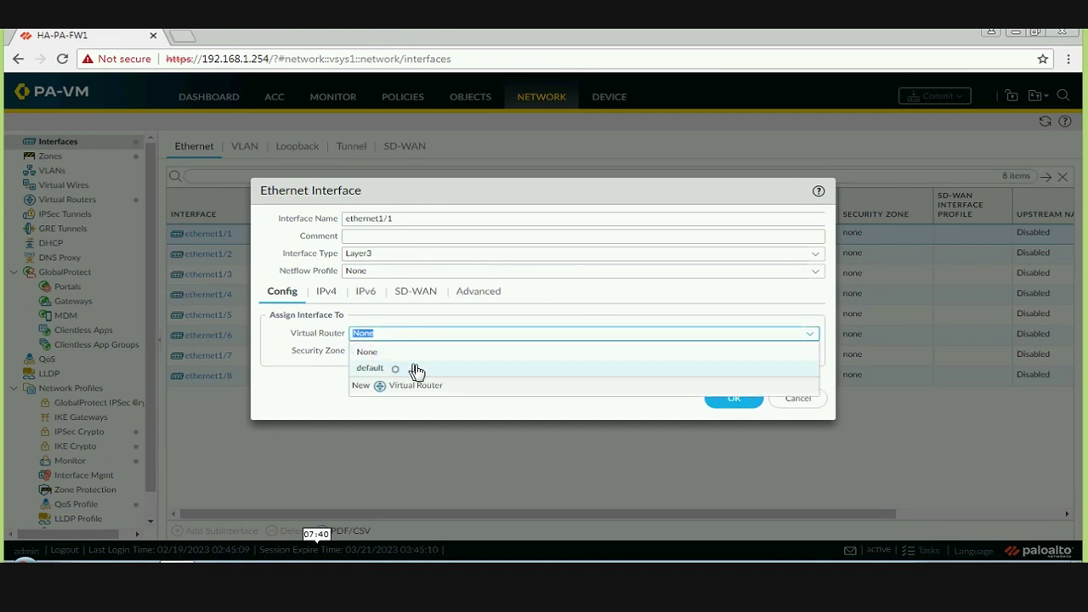
pyautogui.click(413, 368)
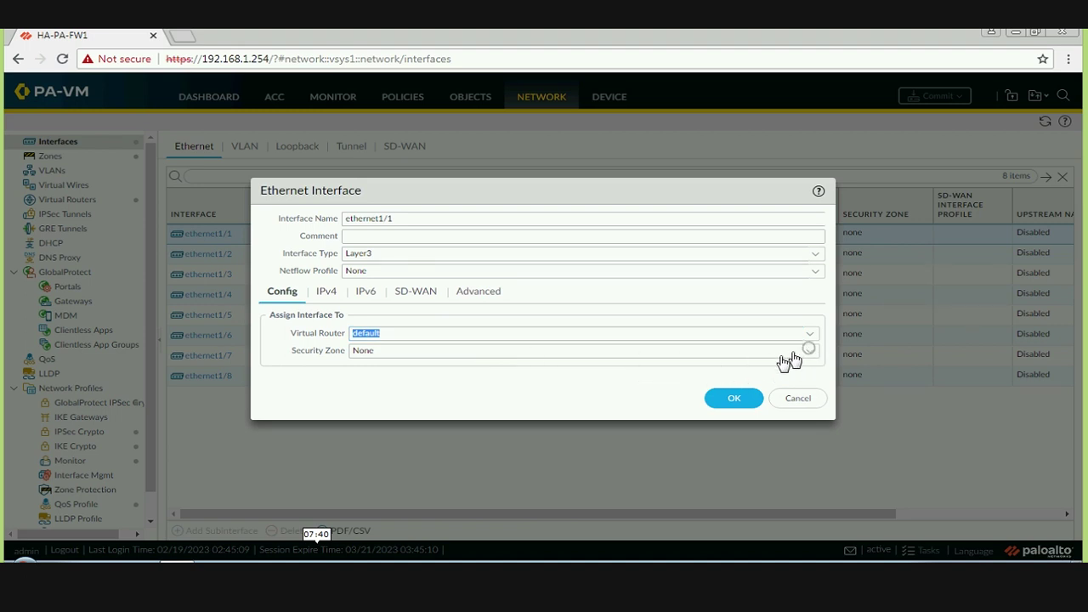
pyautogui.click(483, 349)
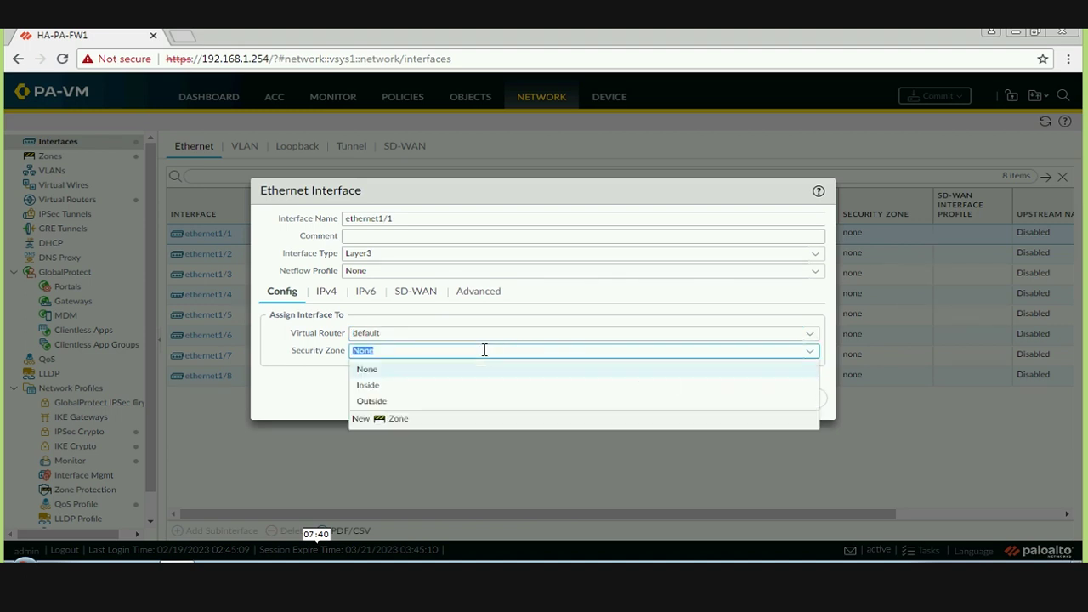
pyautogui.click(394, 400)
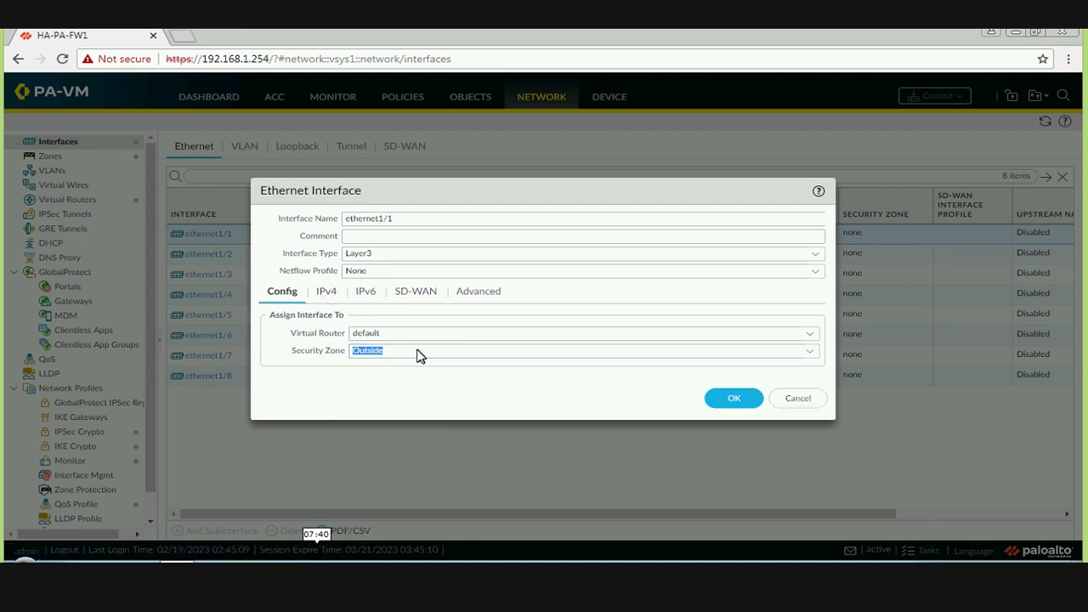
# - Give ethernet1/1 the static IPv4 address 192.168.1.250/24 and save the interface
pyautogui.click(430, 374)
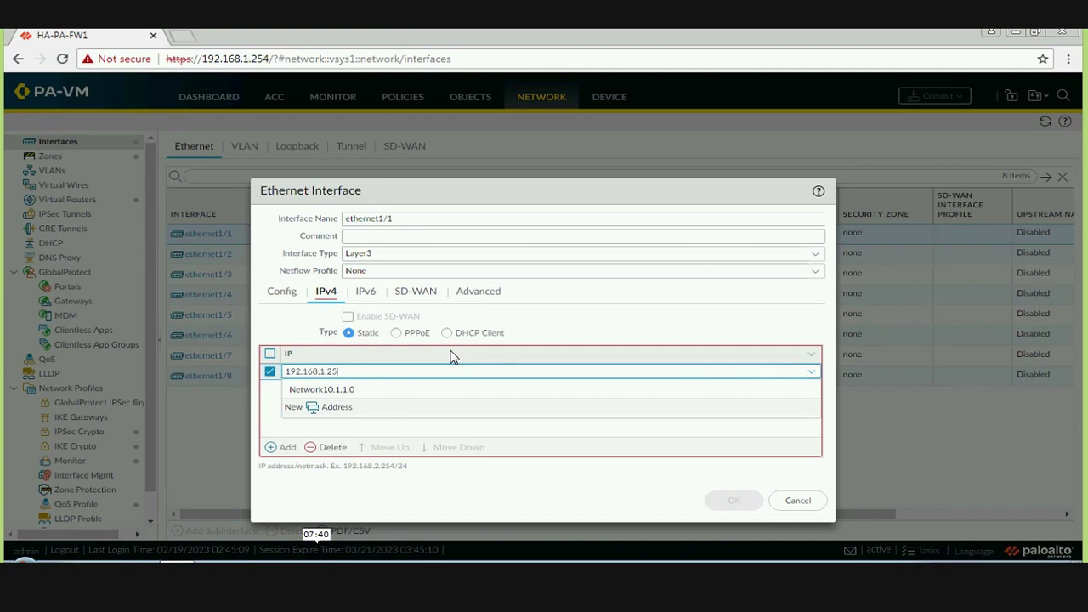
pyautogui.write('/24')
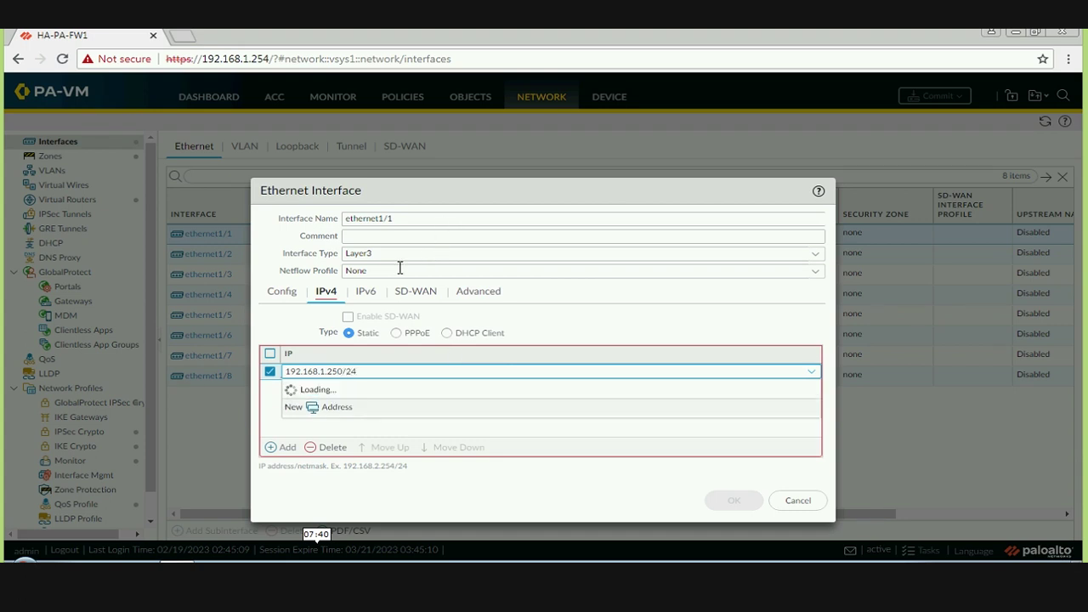
pyautogui.click(473, 375)
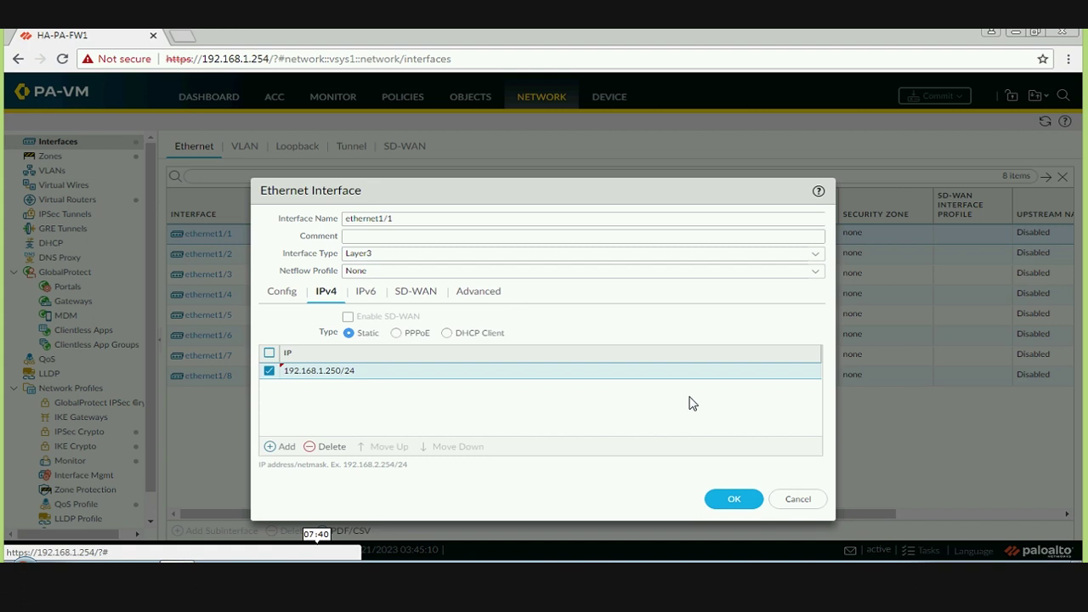
pyautogui.click(732, 501)
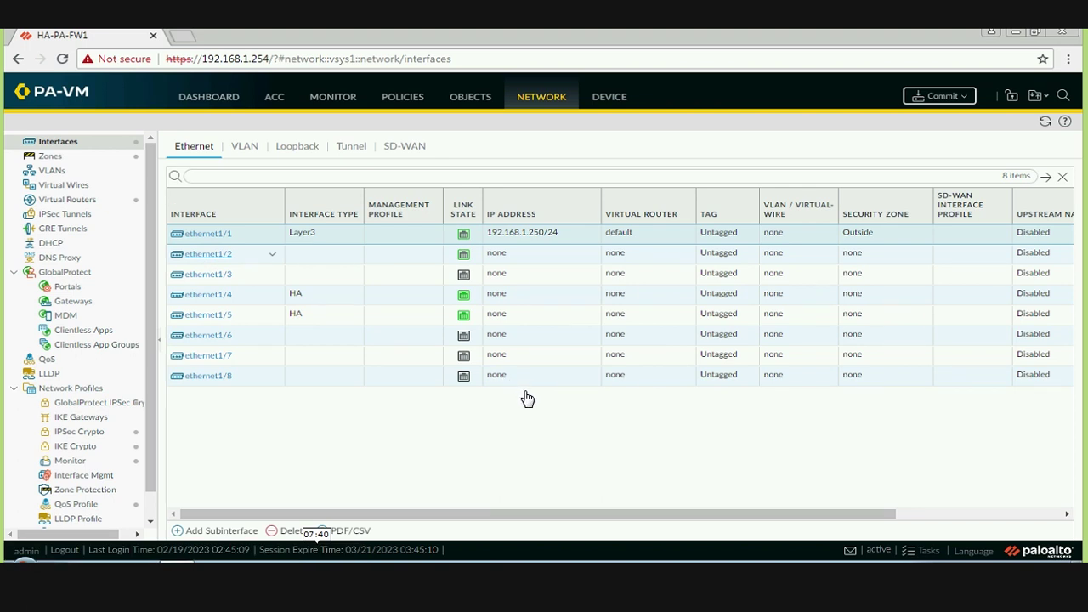
# - Set ethernet1/2 to interface type Layer3 and assign it to the default virtual router and the Inside security zone
pyautogui.click(208, 253)
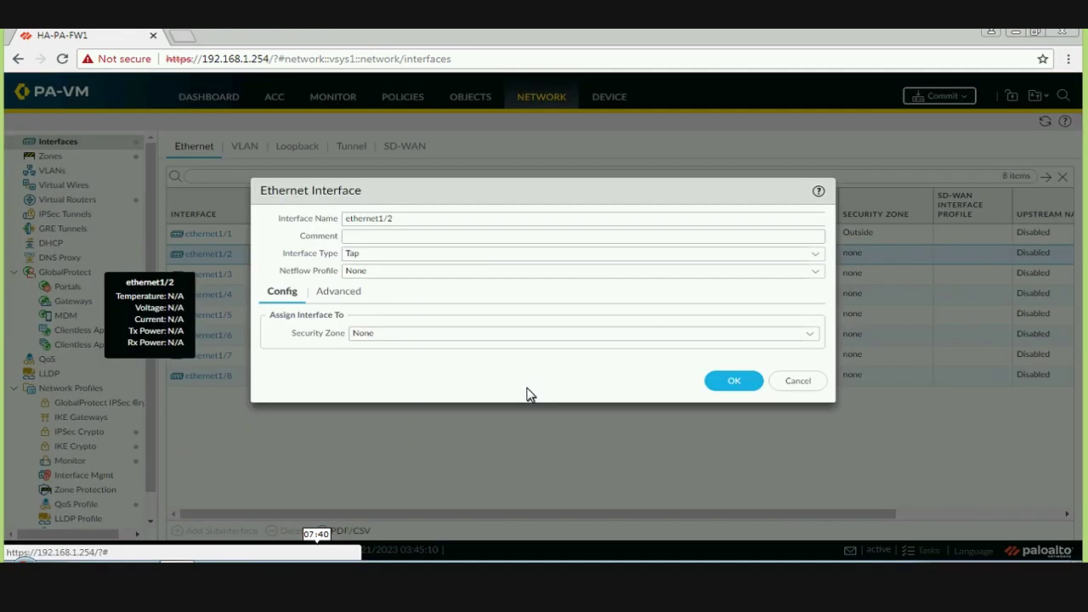
pyautogui.click(814, 253)
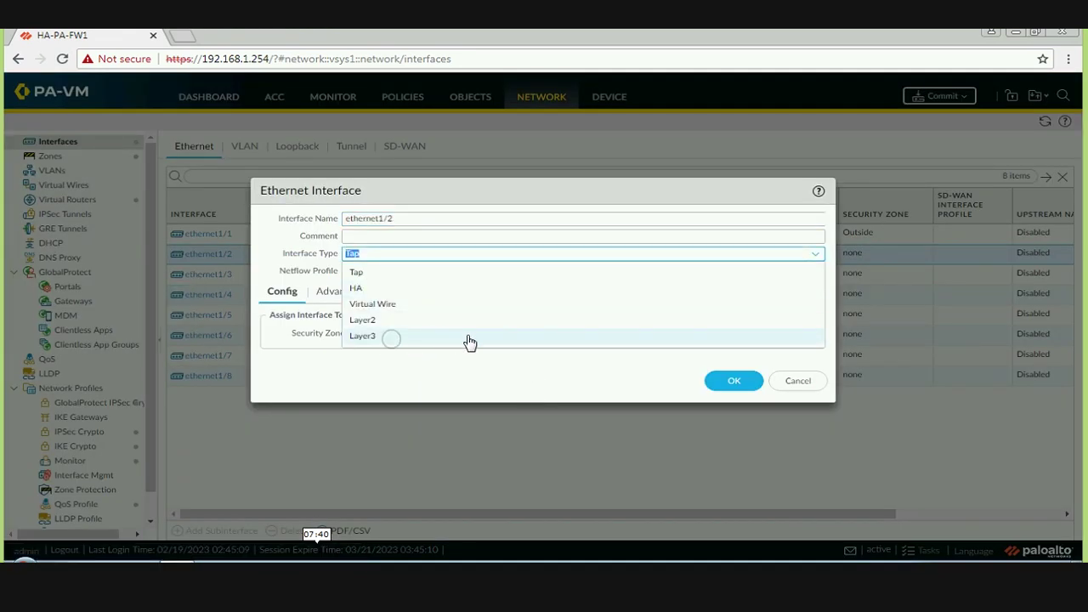
pyautogui.click(357, 335)
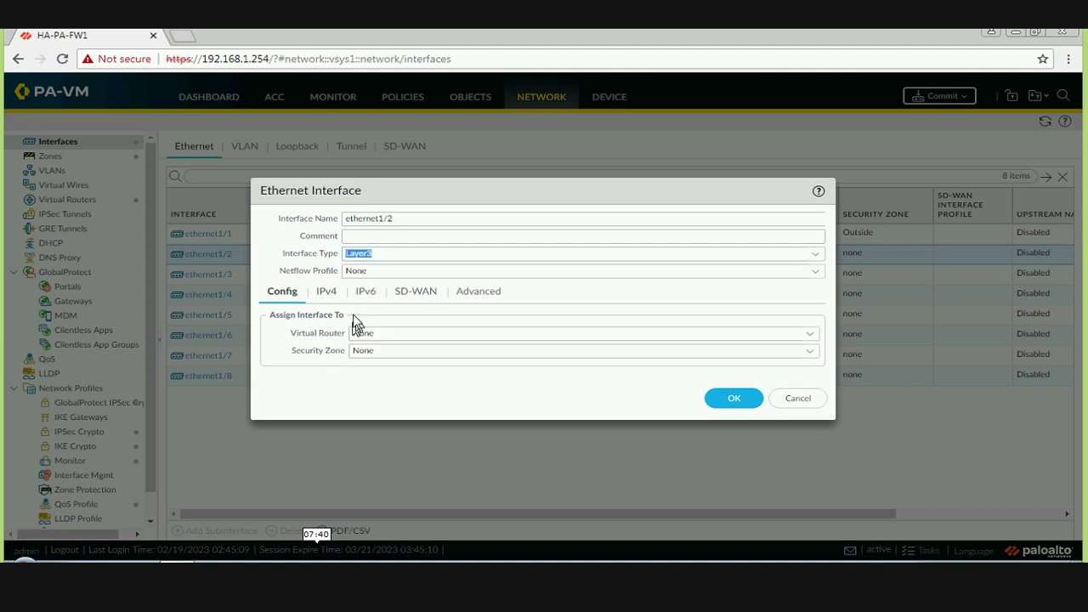
pyautogui.click(808, 333)
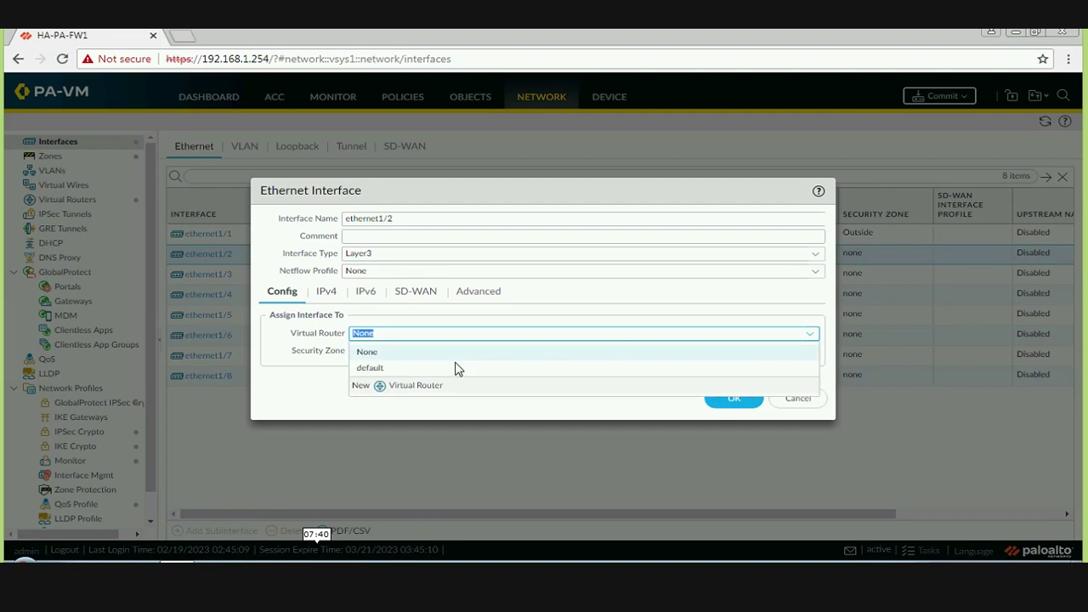
pyautogui.click(446, 372)
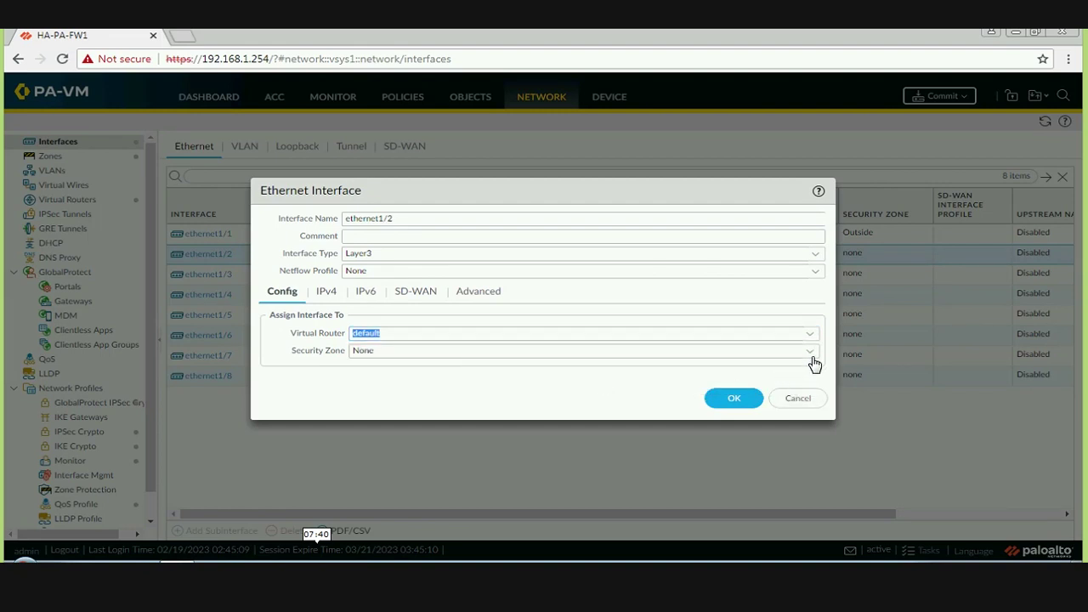
pyautogui.click(809, 351)
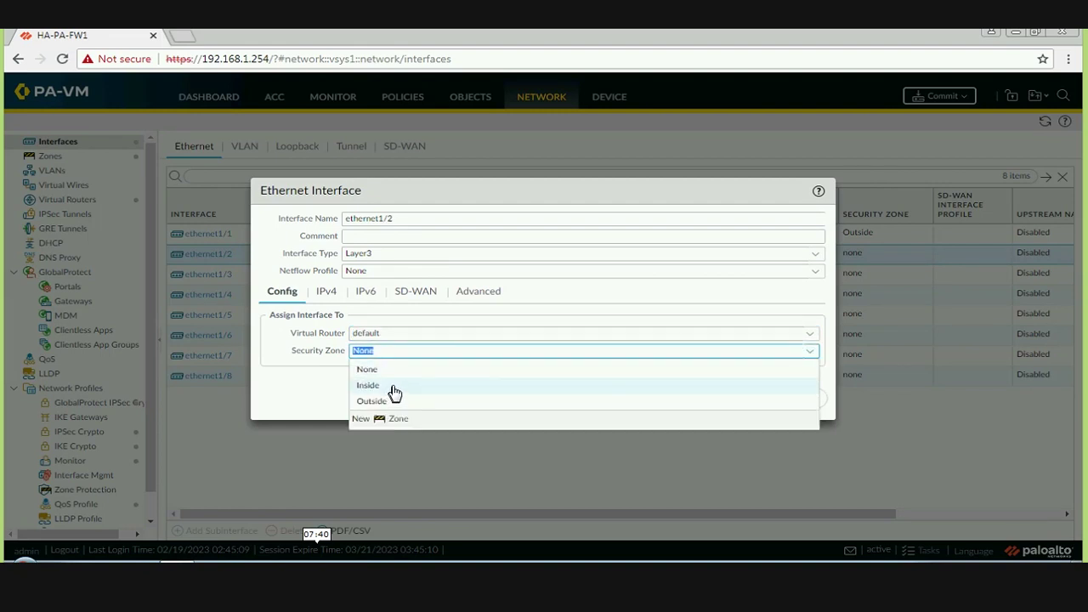
pyautogui.click(393, 384)
# - Give ethernet1/2 the static IPv4 address 10.1.1.250/24 and commit all changes
pyautogui.click(327, 292)
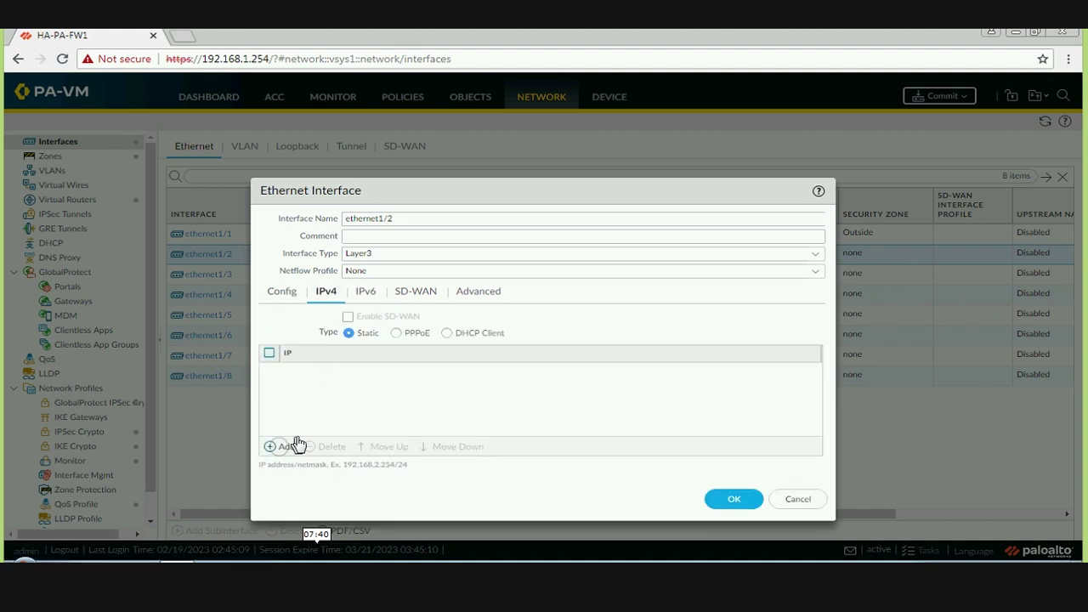
pyautogui.click(288, 446)
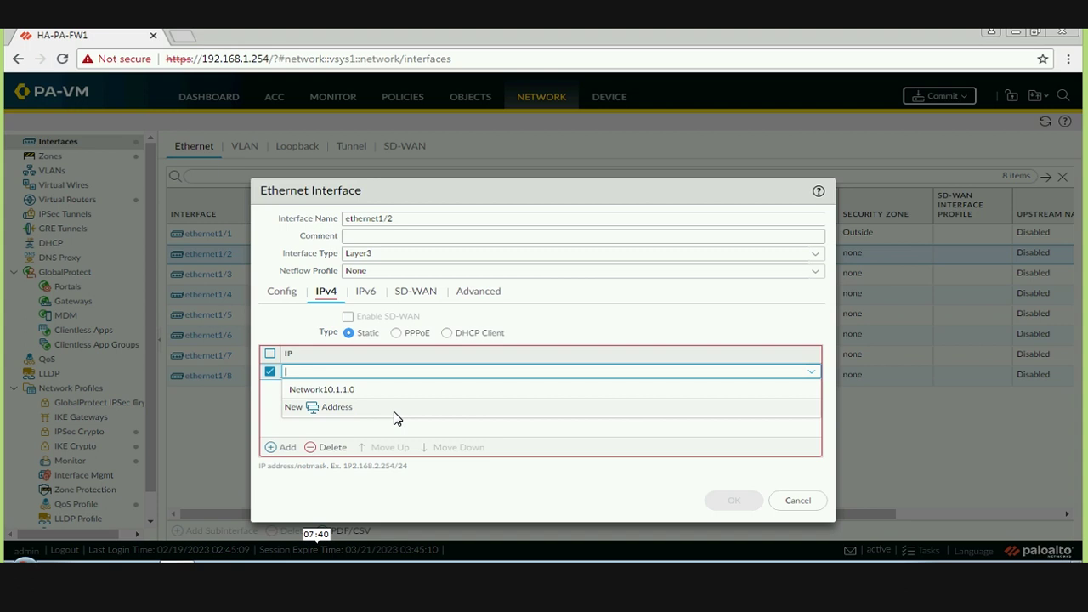
pyautogui.write('10.1.1.250/24')
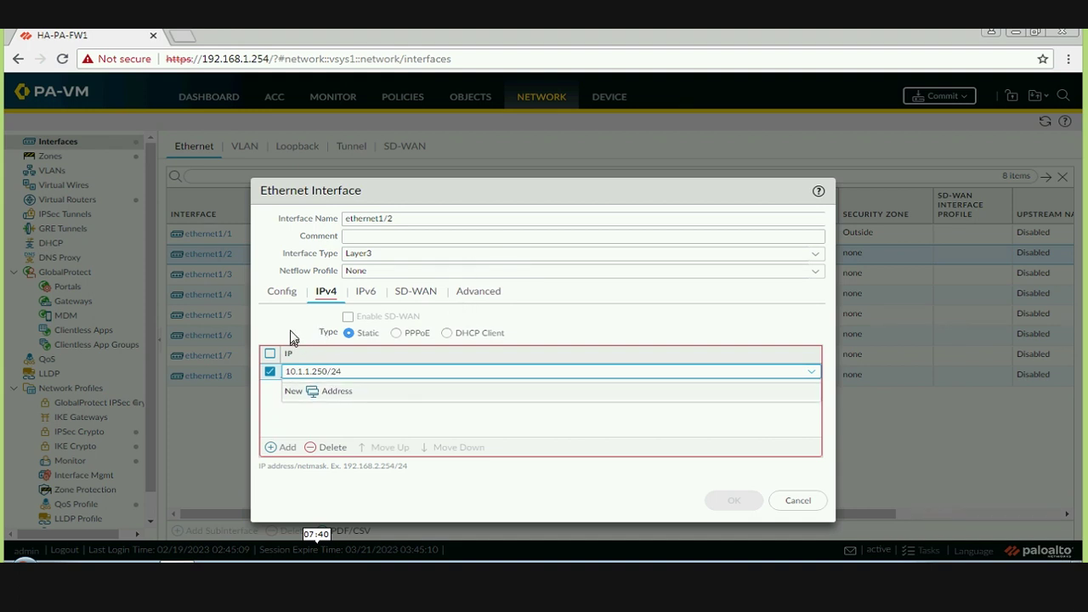
pyautogui.press('Tab')
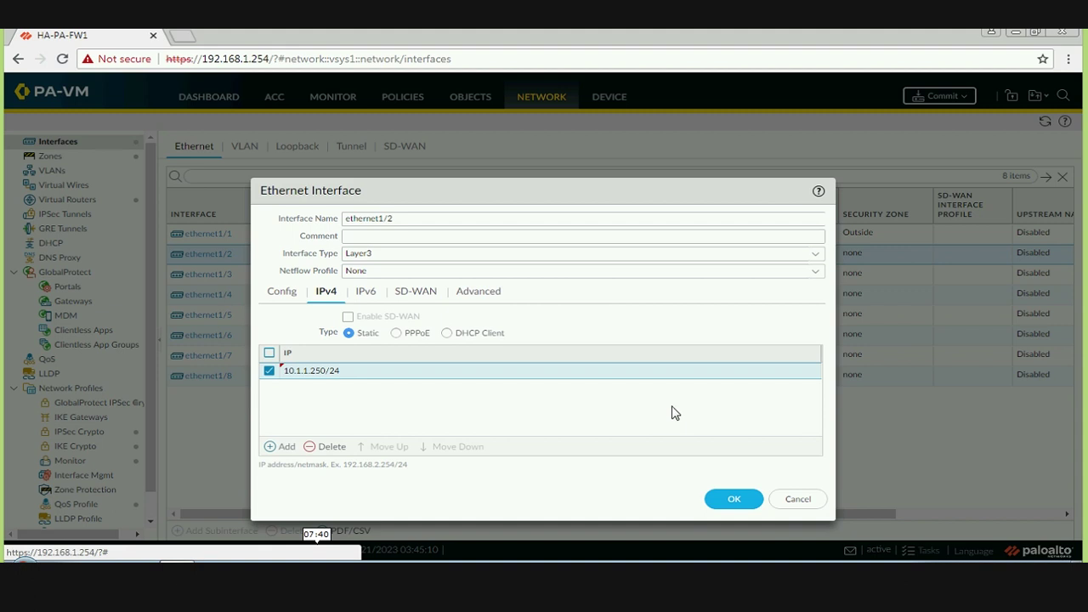
pyautogui.click(725, 501)
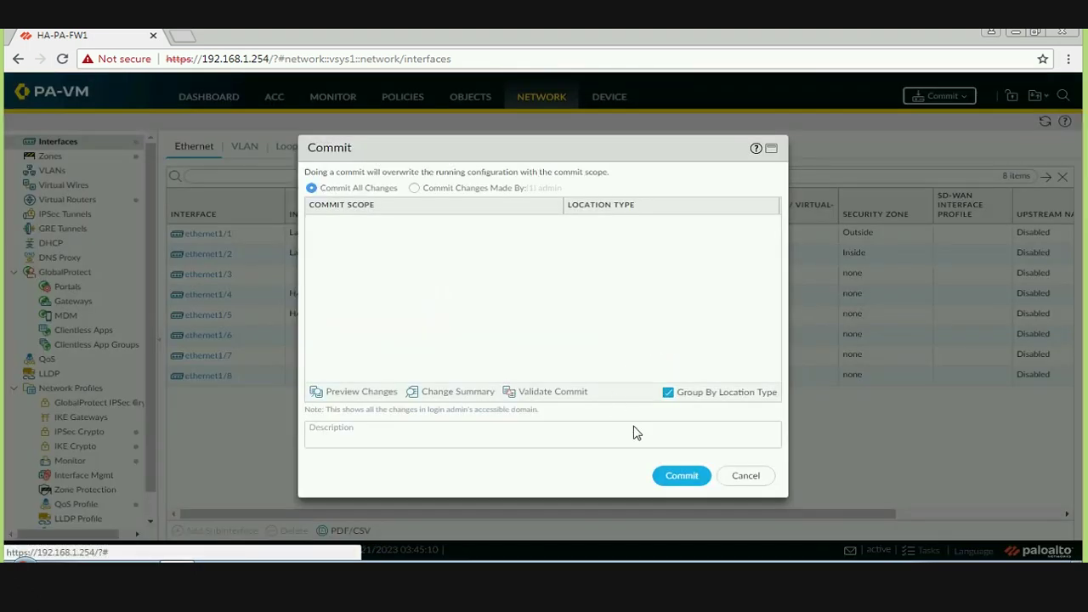
pyautogui.click(690, 475)
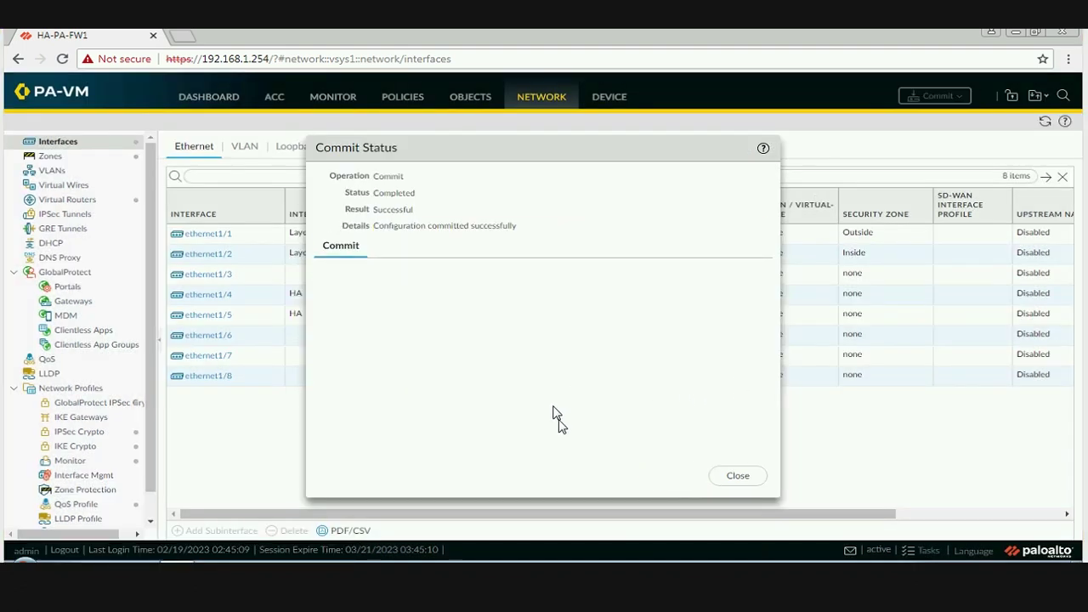
pyautogui.click(738, 477)
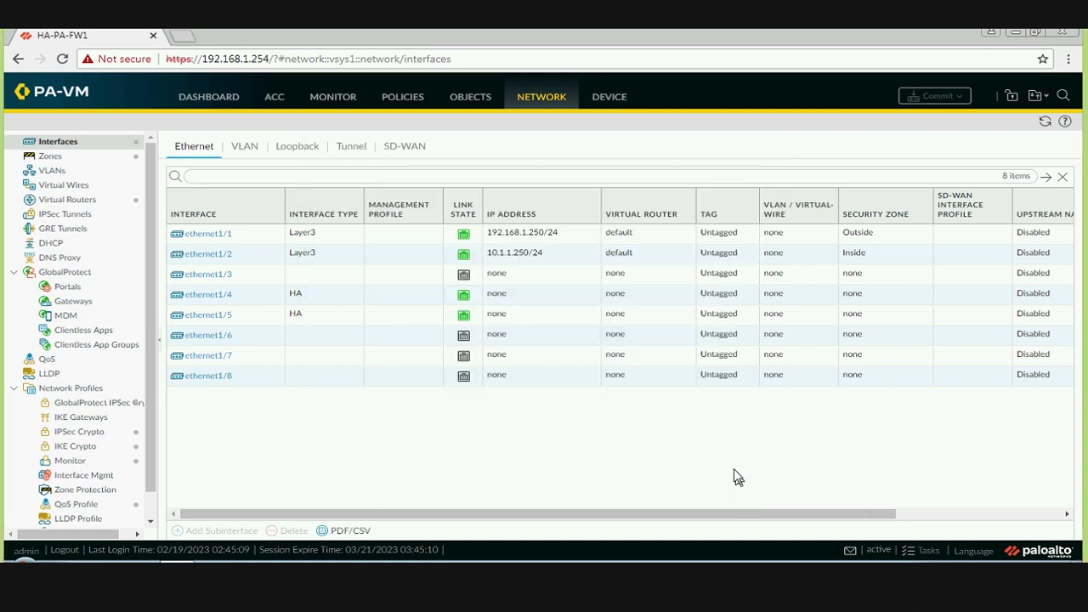
# - In the default virtual router, add an IPv4 static route named Default with destination 0.0.0.0/0 through ethernet1/1
pyautogui.click(75, 200)
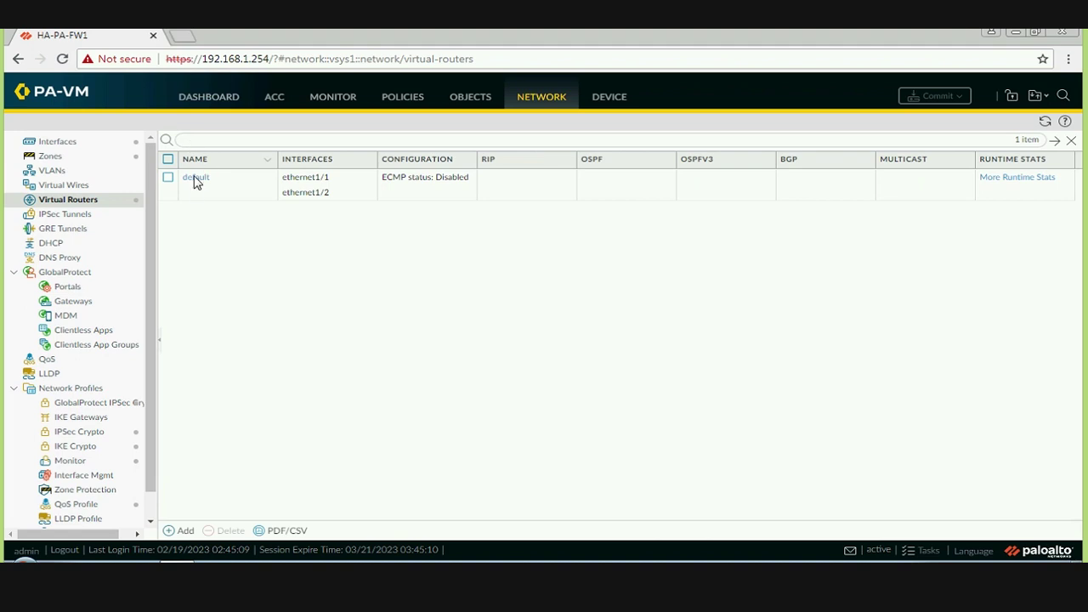
pyautogui.click(195, 179)
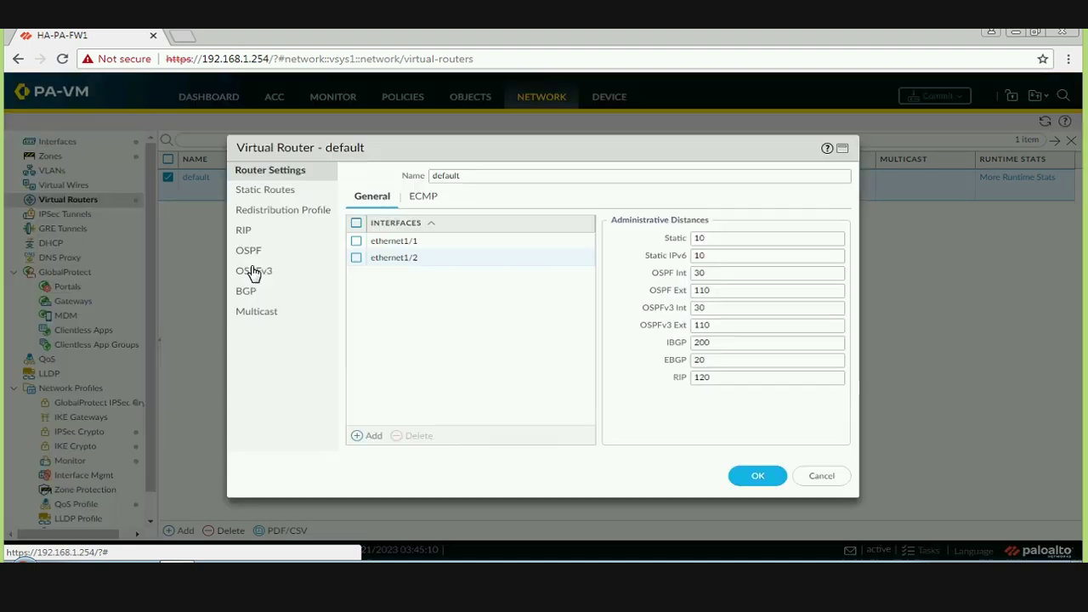
pyautogui.click(277, 192)
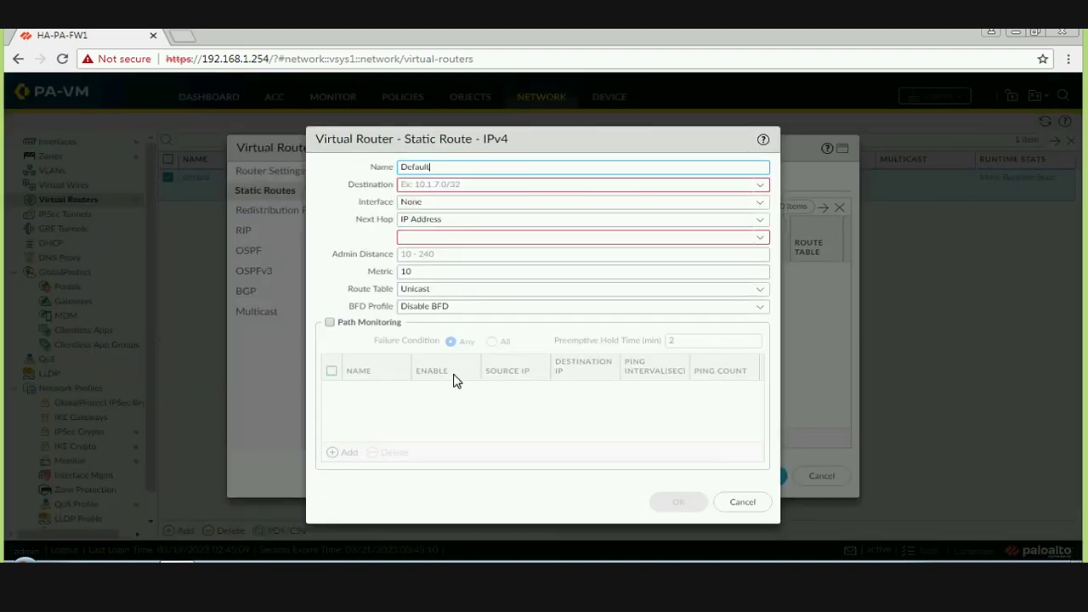
pyautogui.click(622, 187)
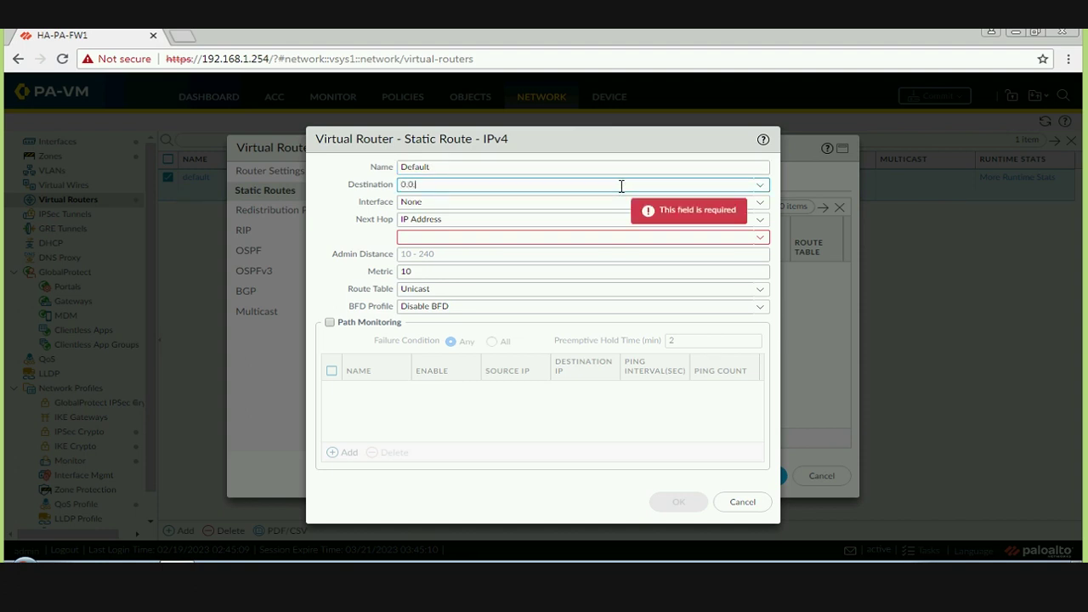
pyautogui.press('Tab')
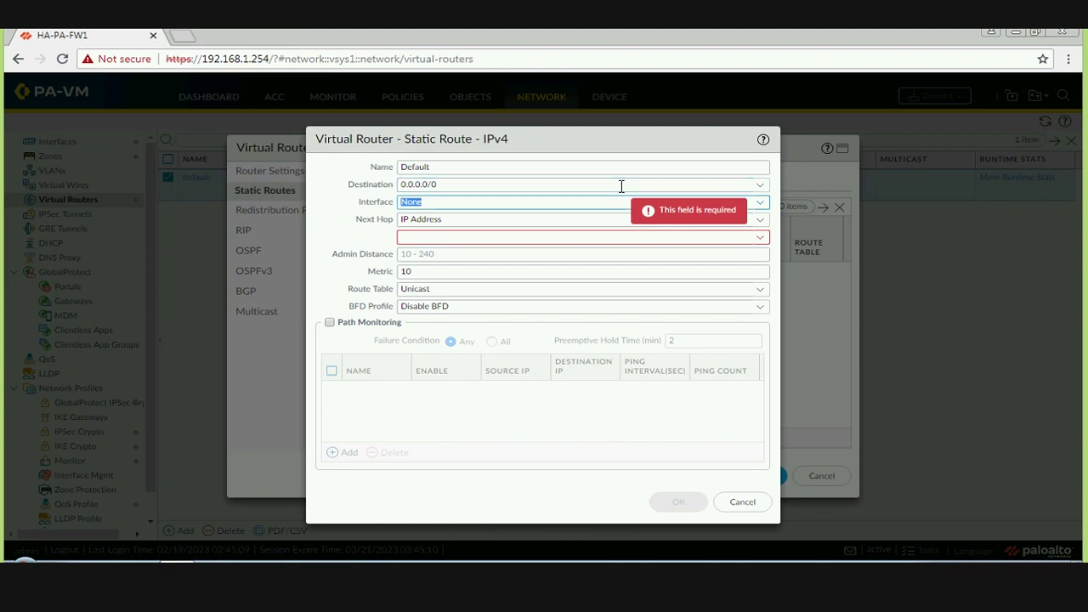
pyautogui.press('Down')
pyautogui.press('Down')
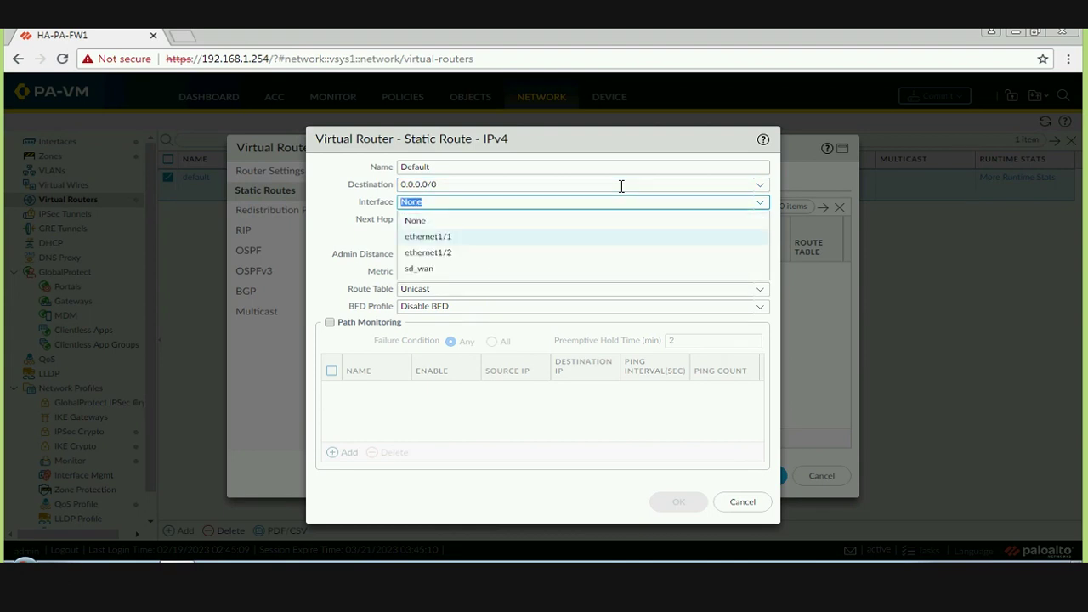
pyautogui.click(427, 237)
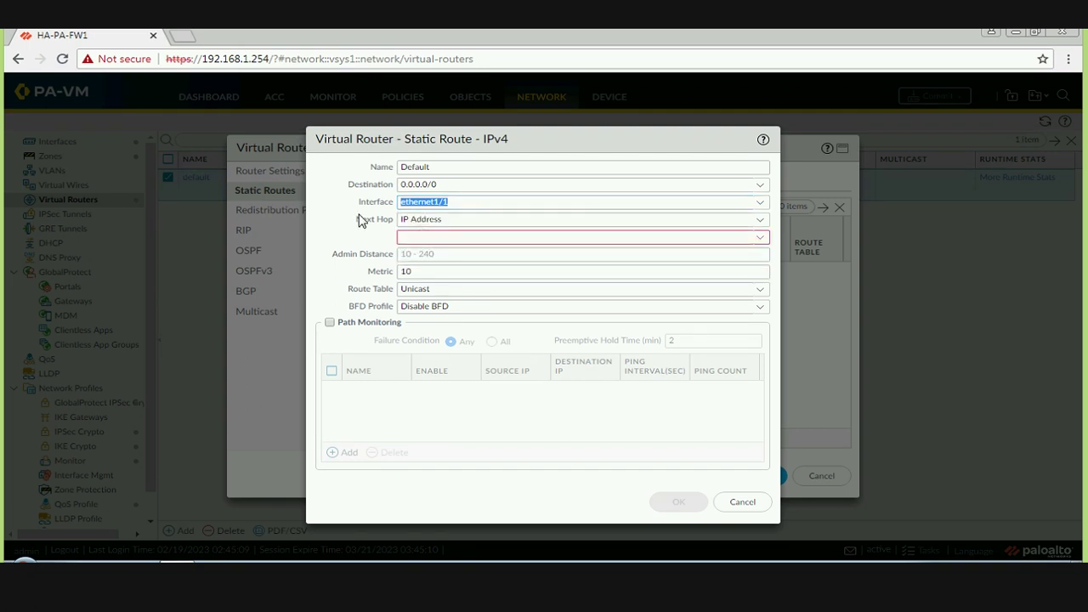
# - Set the static route's next hop to IP address 192.168.1.1 and save the route and virtual router
pyautogui.click(749, 242)
pyautogui.write('192.168.1.1')
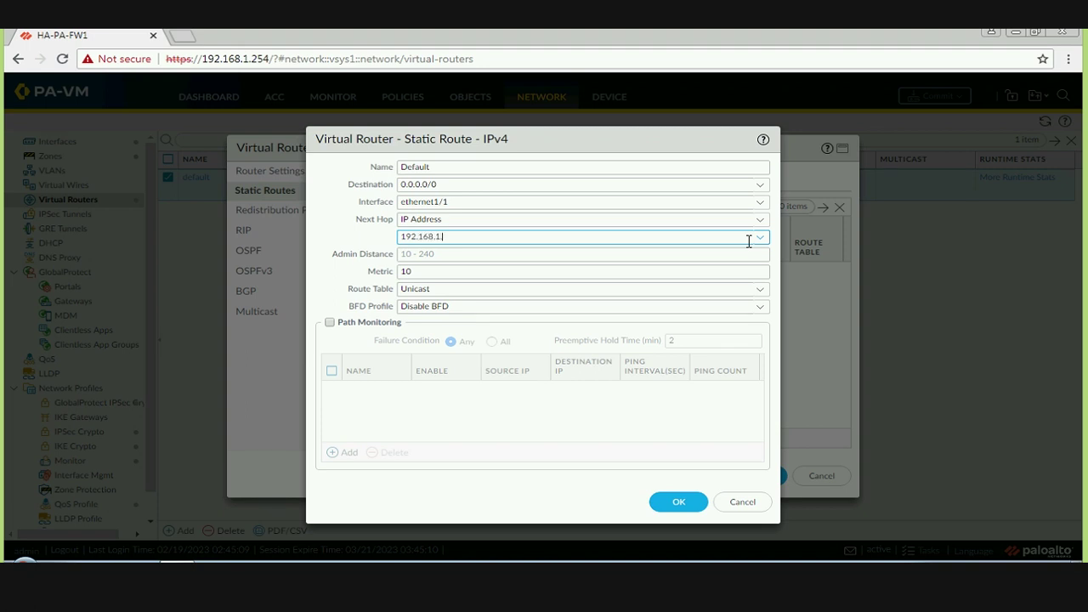
pyautogui.click(646, 272)
pyautogui.press('Return')
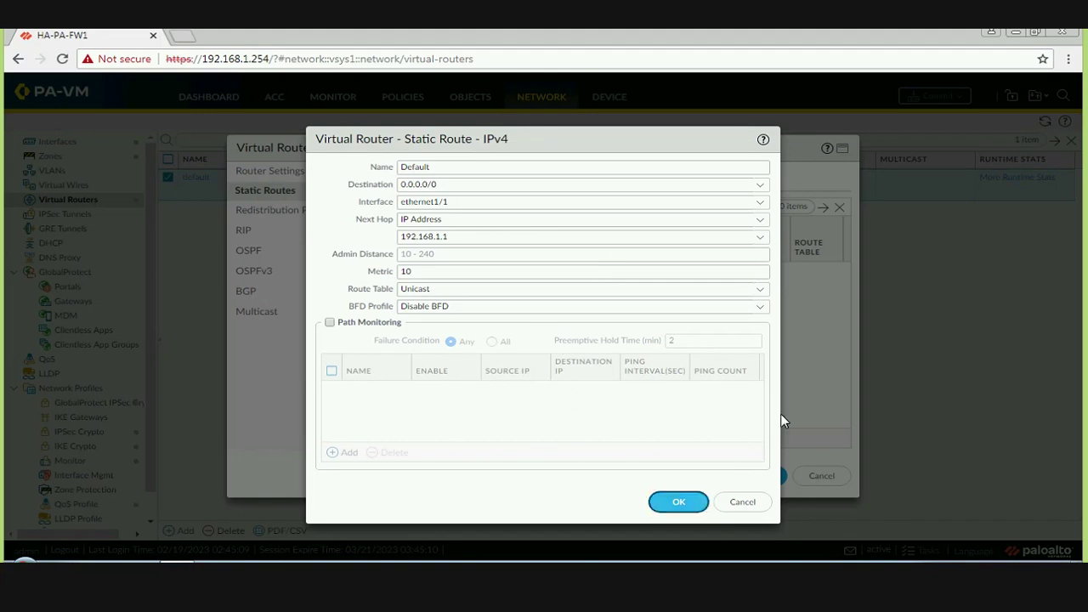
pyautogui.click(758, 477)
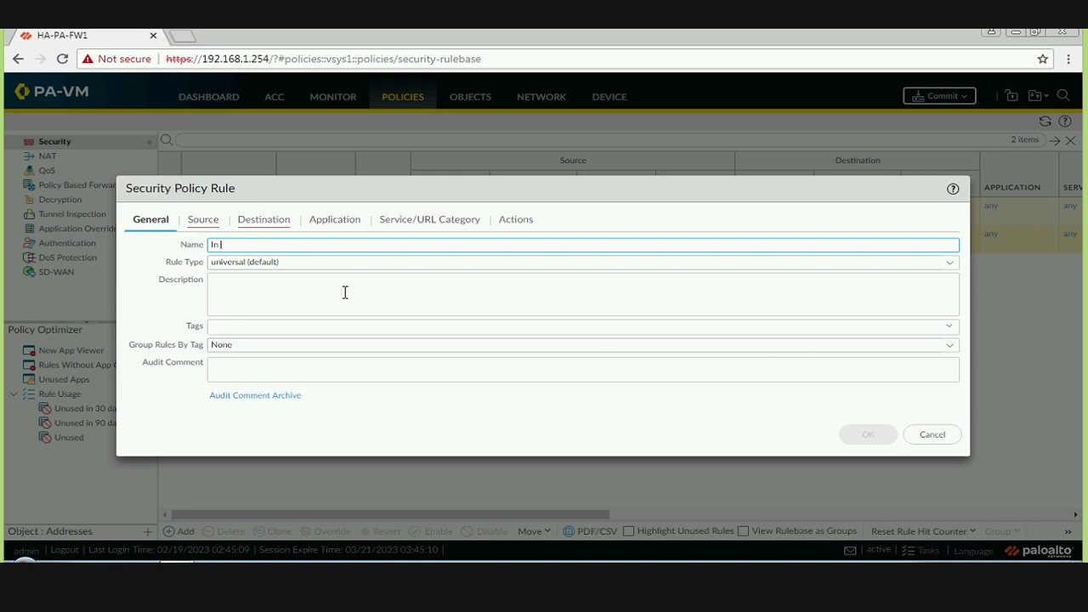
# - Add a security policy rule named In to Out with source zone Inside and source address Network10.1.1.0
pyautogui.press('Tab')
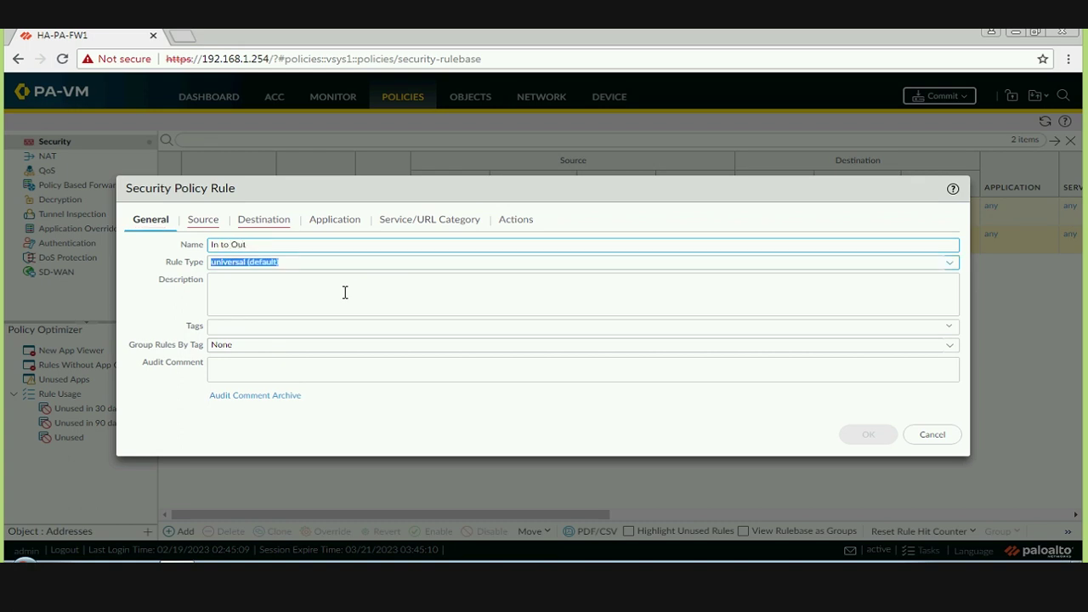
pyautogui.click(201, 221)
pyautogui.click(146, 400)
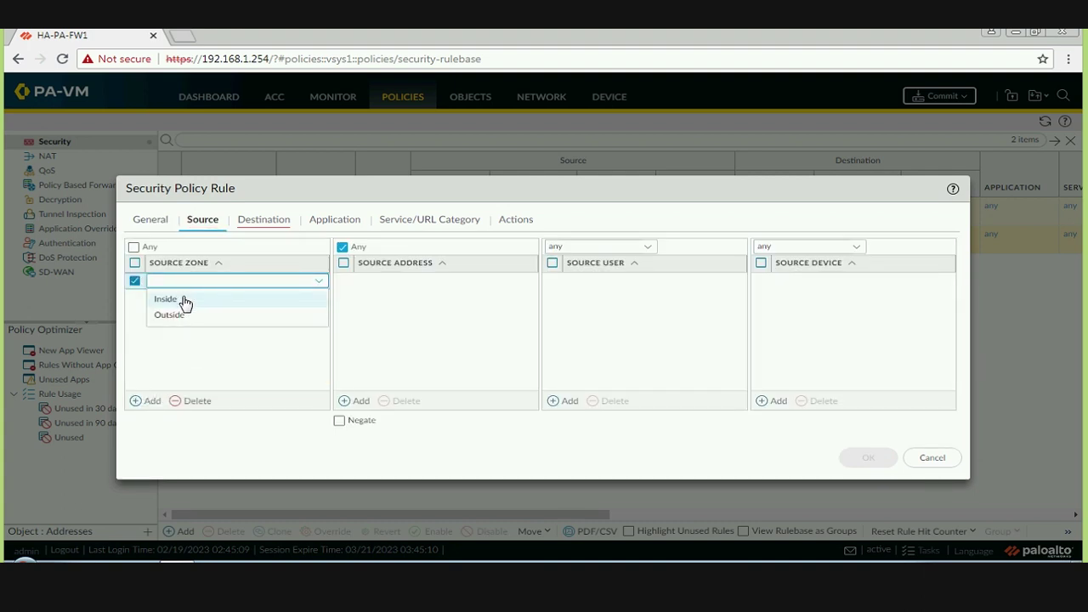
pyautogui.click(180, 294)
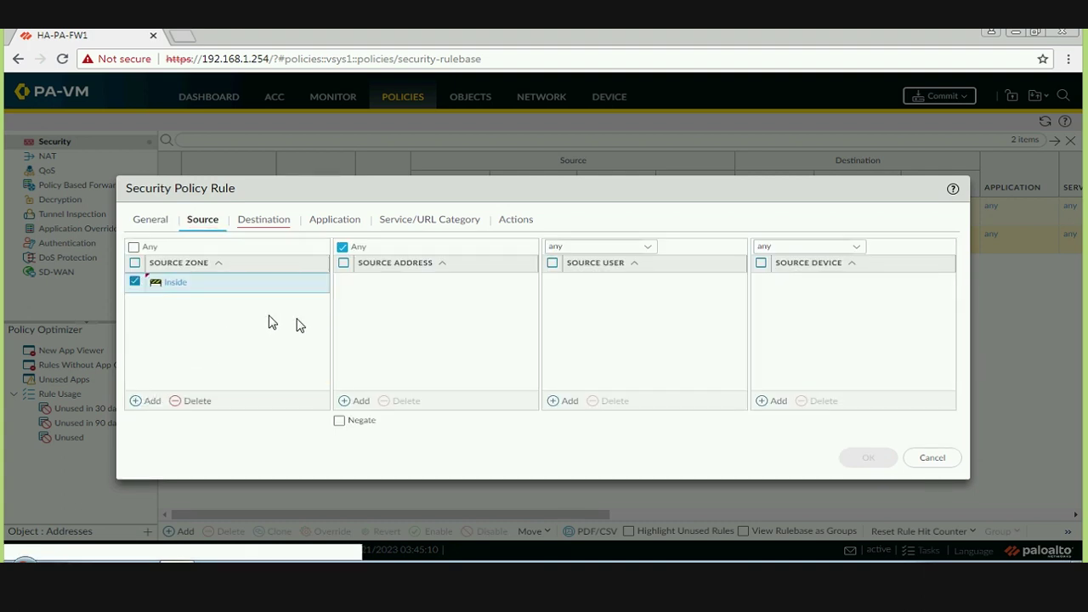
pyautogui.click(358, 401)
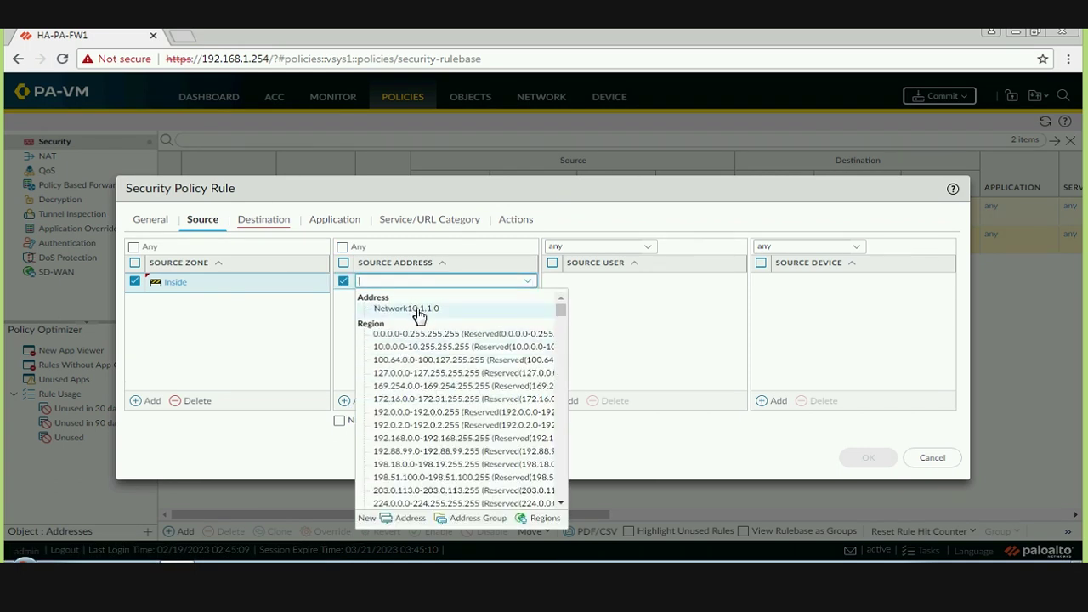
pyautogui.click(416, 309)
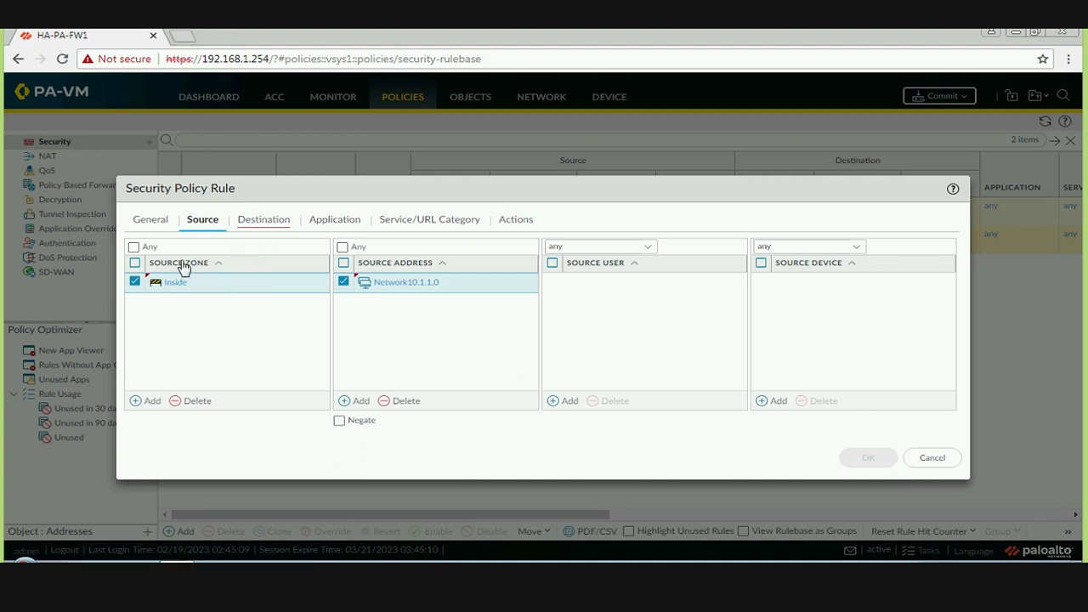
# - Set the security rule's destination zone to Outside, review its application, service and action settings, and save the rule
pyautogui.click(154, 399)
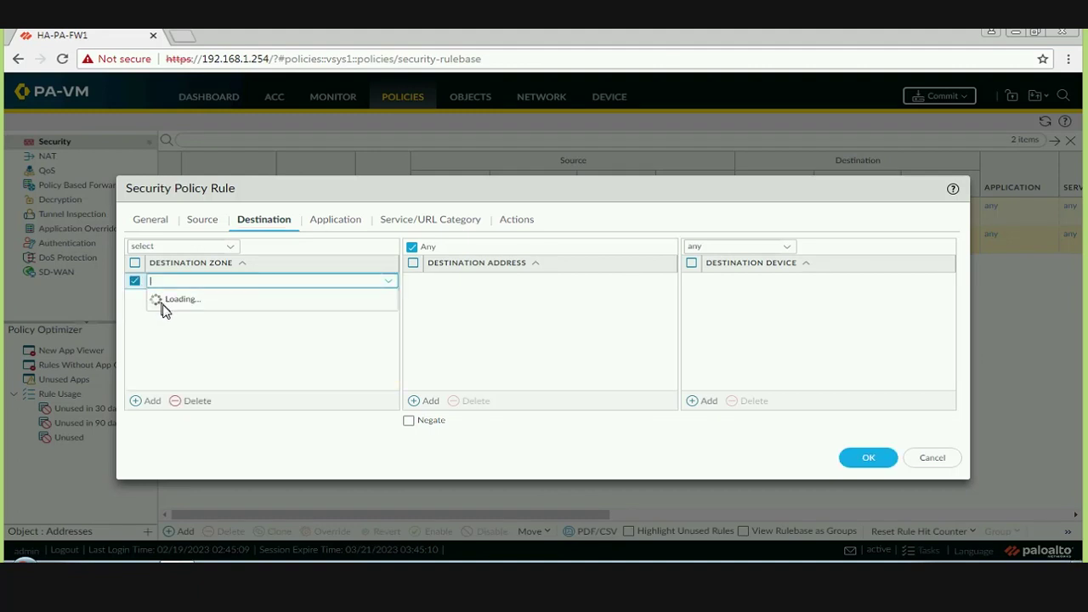
pyautogui.click(175, 318)
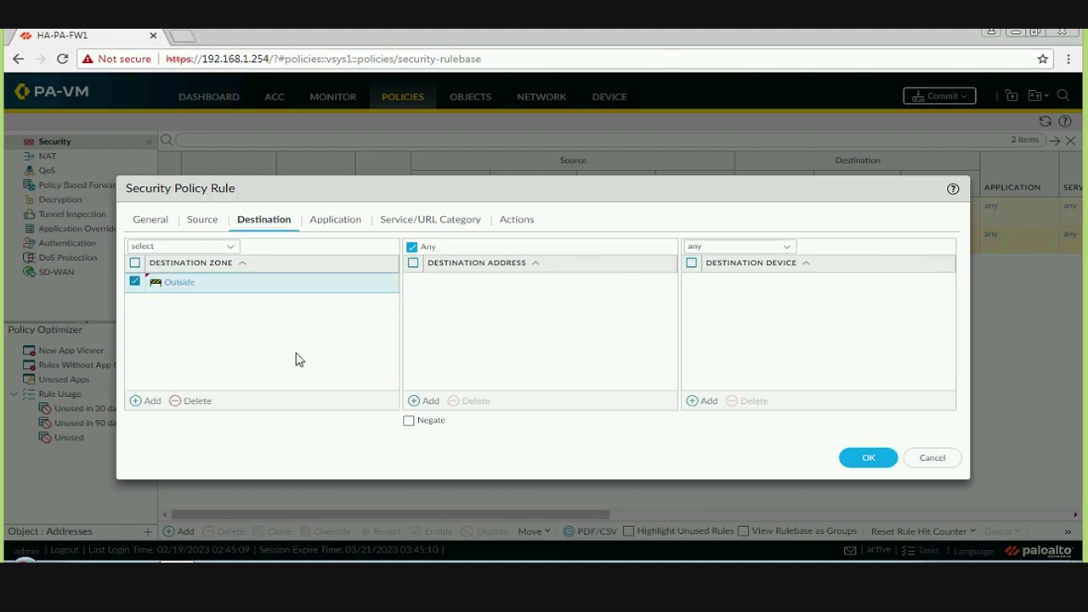
pyautogui.click(406, 221)
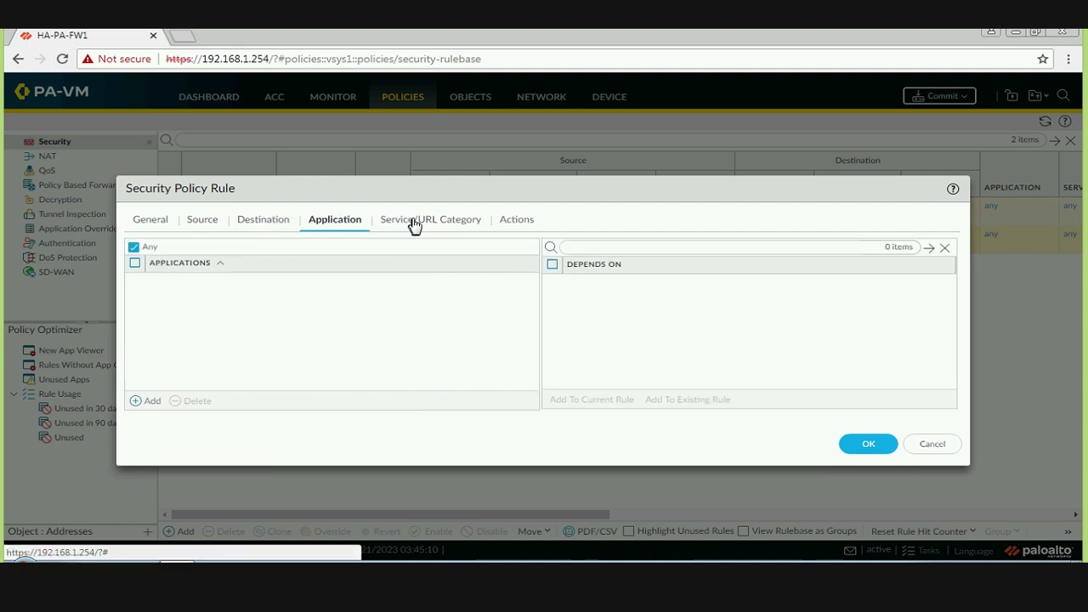
pyautogui.click(514, 219)
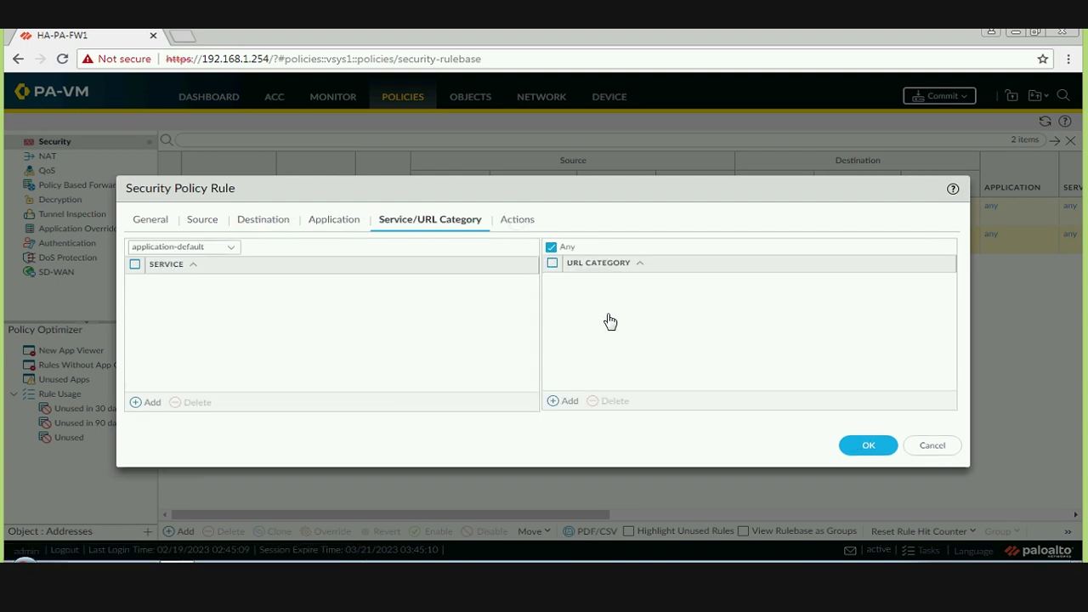
pyautogui.click(638, 261)
pyautogui.click(637, 276)
pyautogui.click(868, 415)
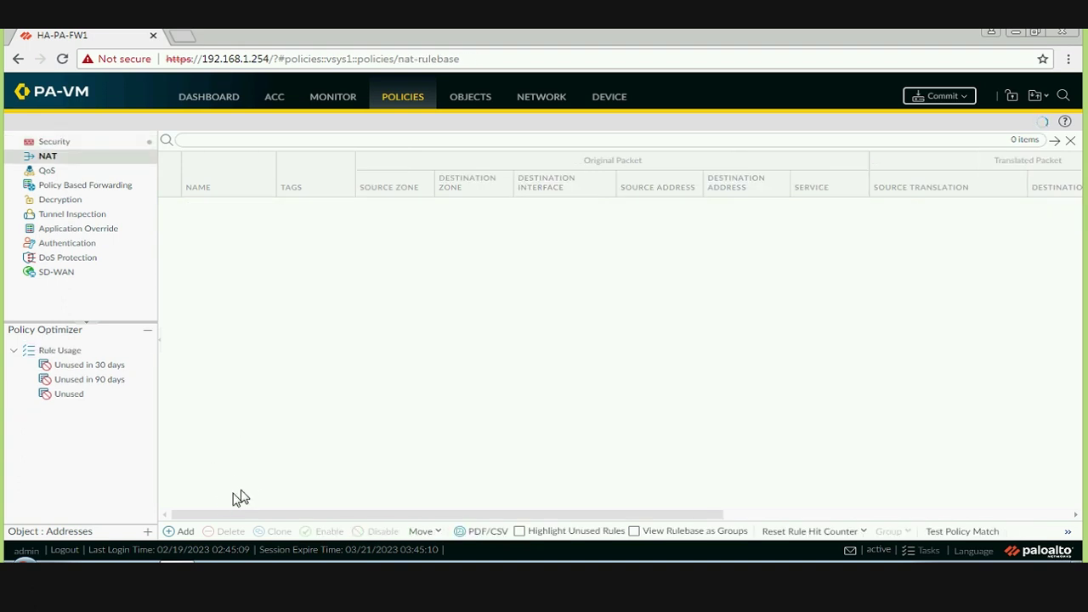
# - Add a NAT policy rule named Pat In to Out
pyautogui.click(184, 531)
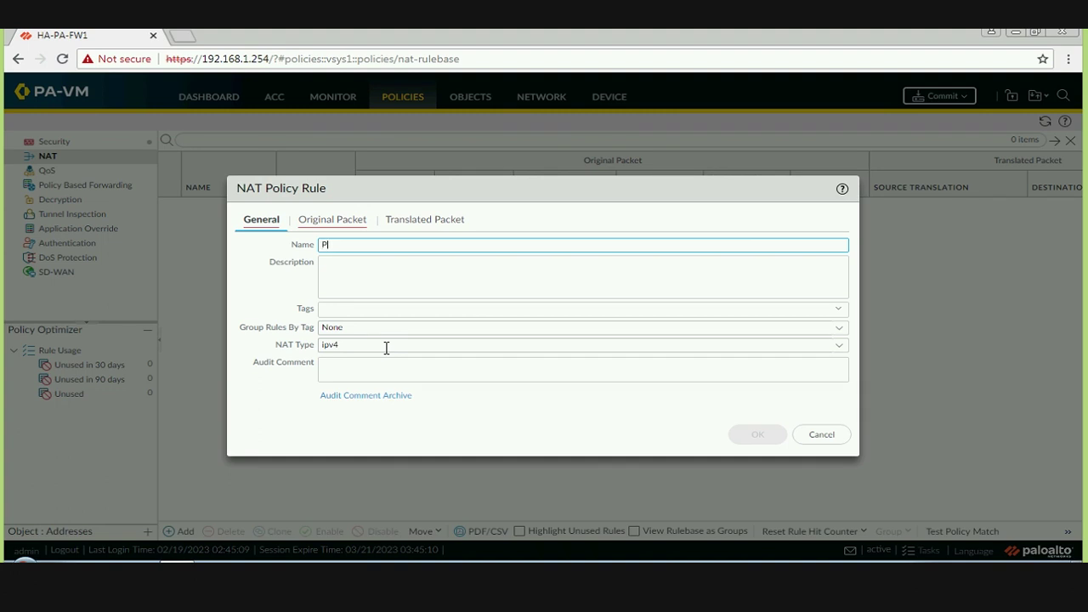
pyautogui.write('Pat In to Out')
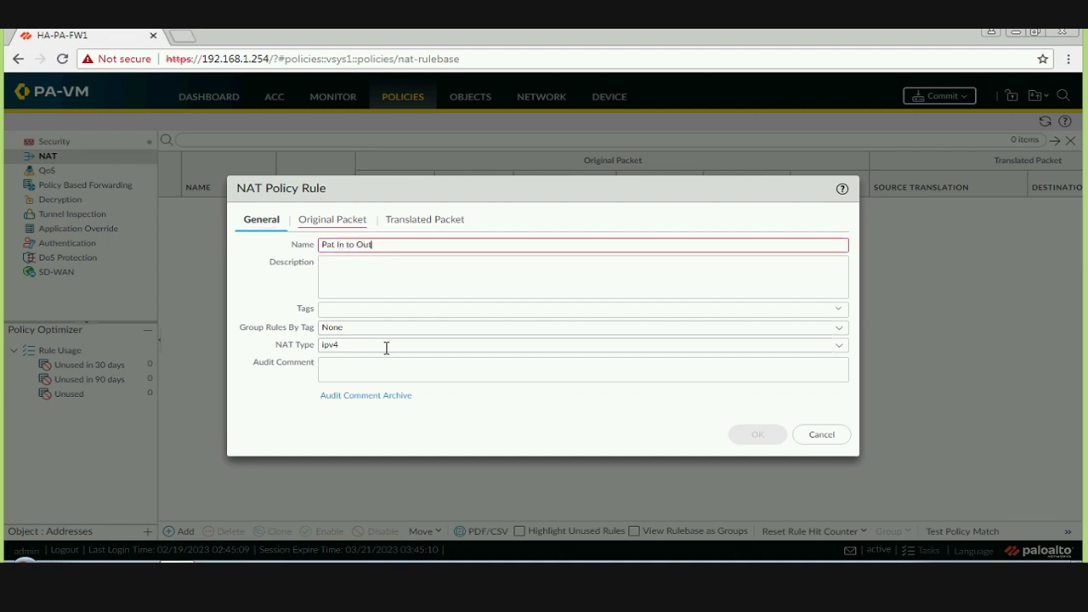
pyautogui.press('Tab')
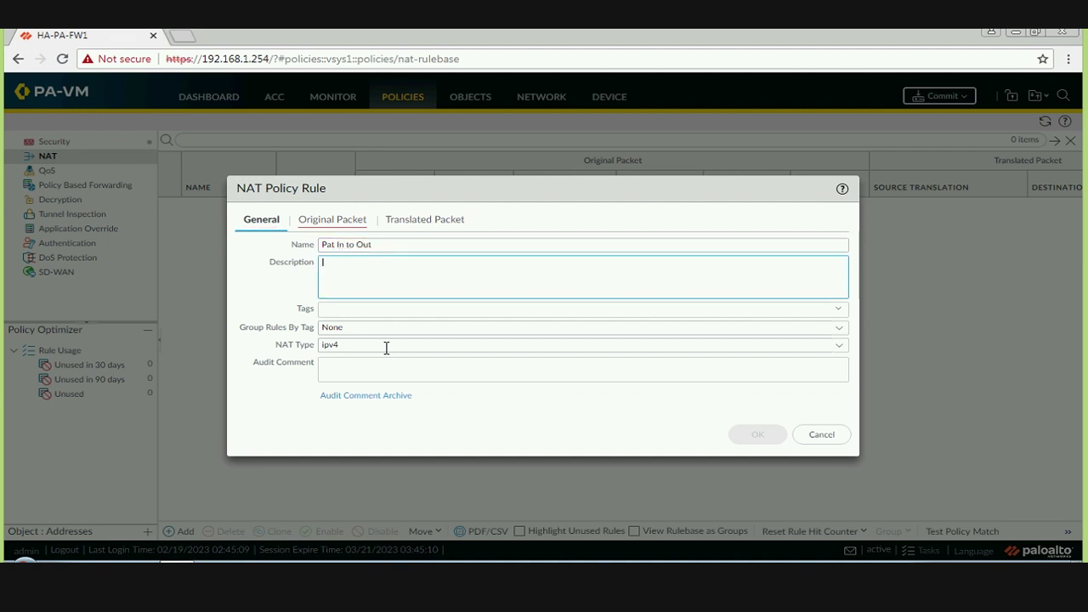
# - Match the NAT rule's original packets from source zone Inside to destination zone Outside with destination interface ethernet1/1
pyautogui.click(338, 236)
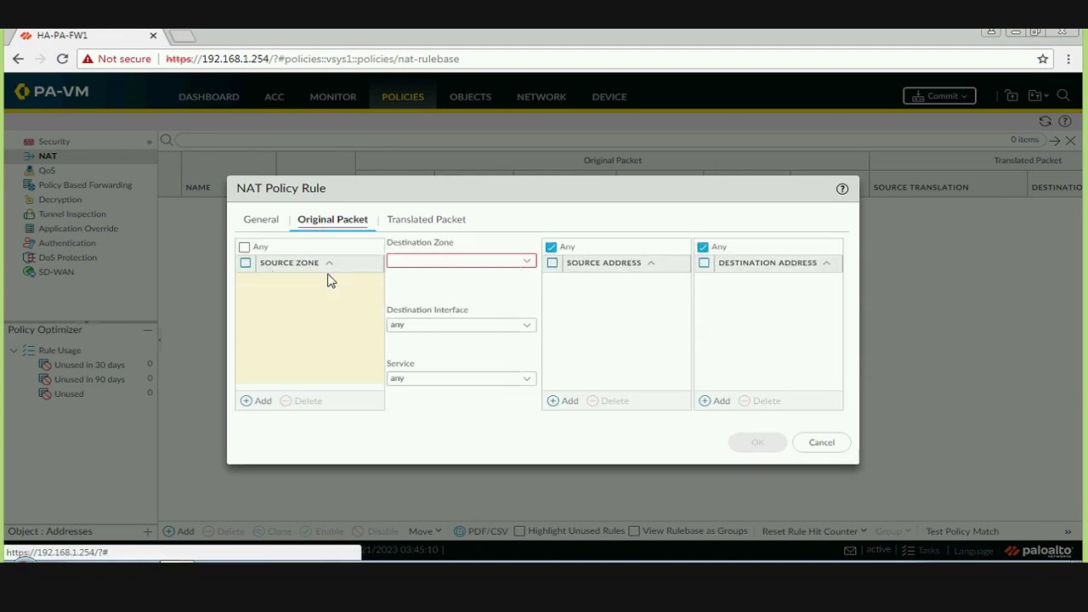
pyautogui.click(252, 400)
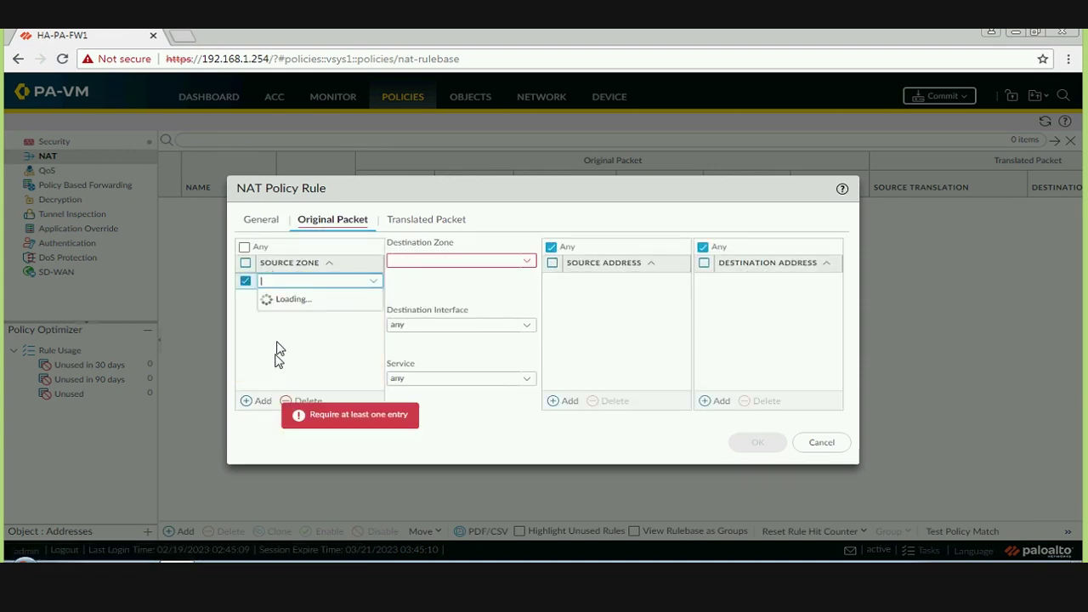
pyautogui.click(288, 303)
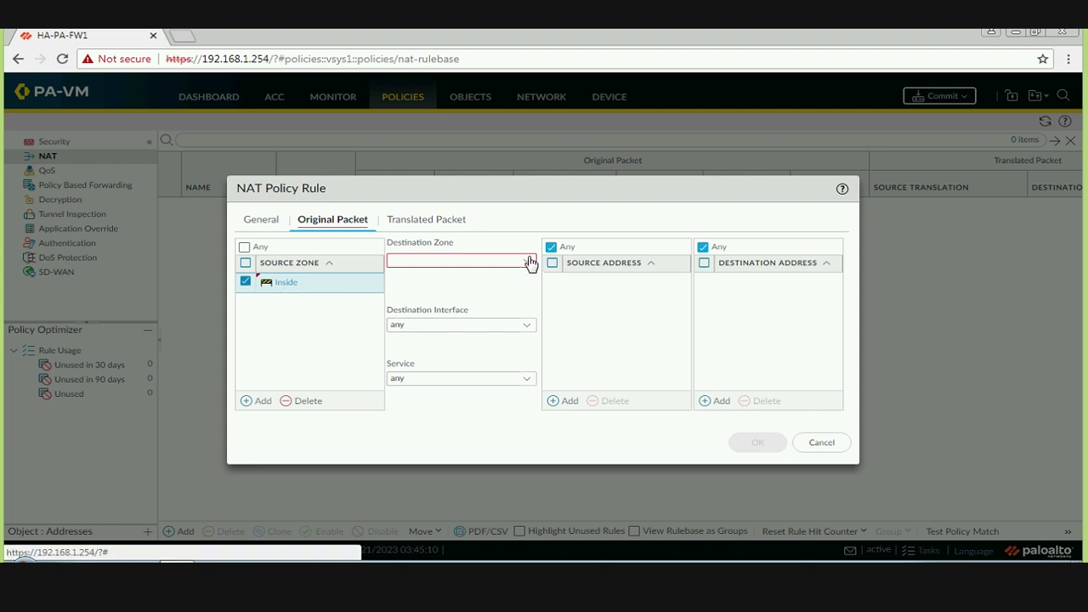
pyautogui.click(446, 260)
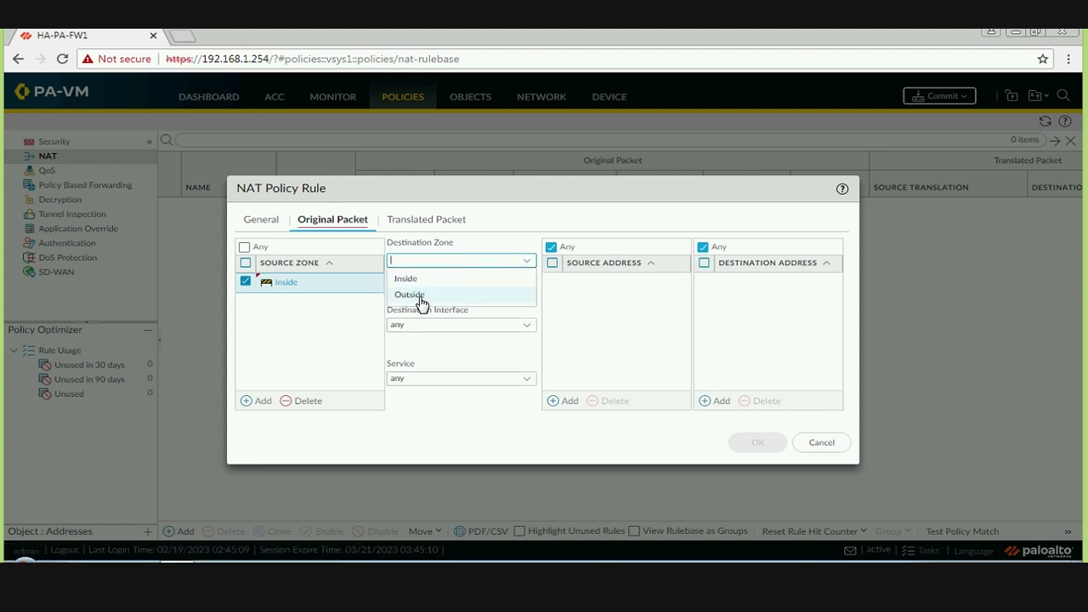
pyautogui.click(420, 297)
pyautogui.click(517, 322)
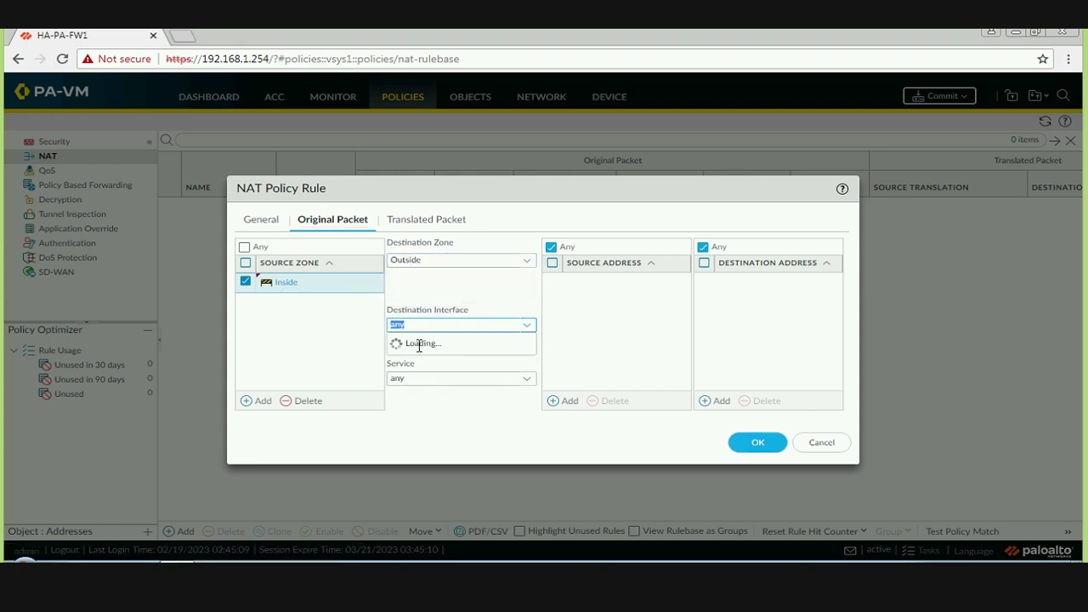
pyautogui.click(423, 360)
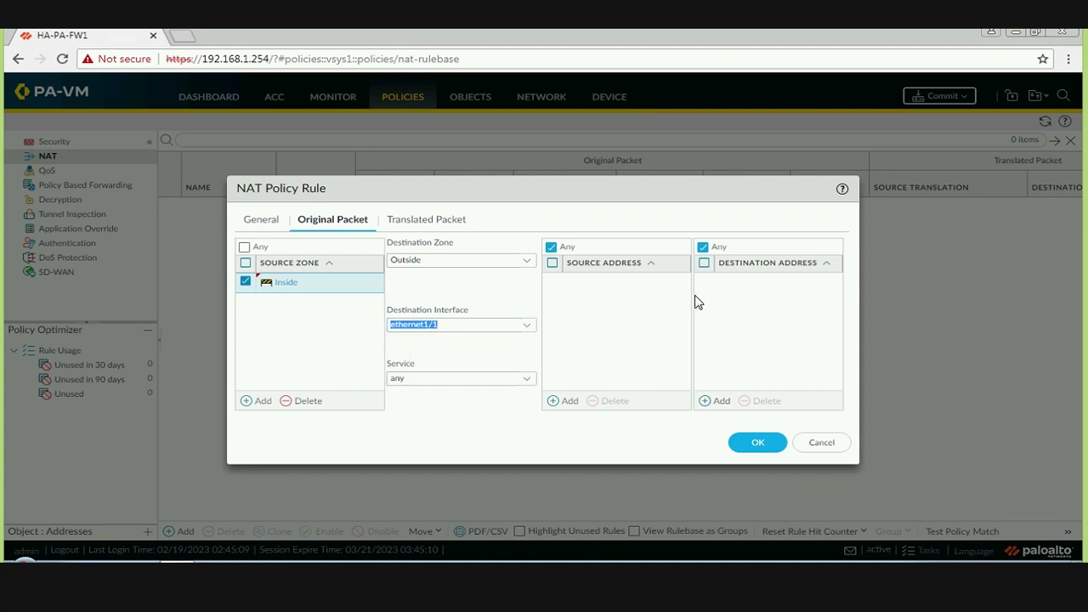
# - Set the NAT rule's source translation to Dynamic IP And Port using the interface address of ethernet1/1
pyautogui.click(431, 221)
pyautogui.click(522, 262)
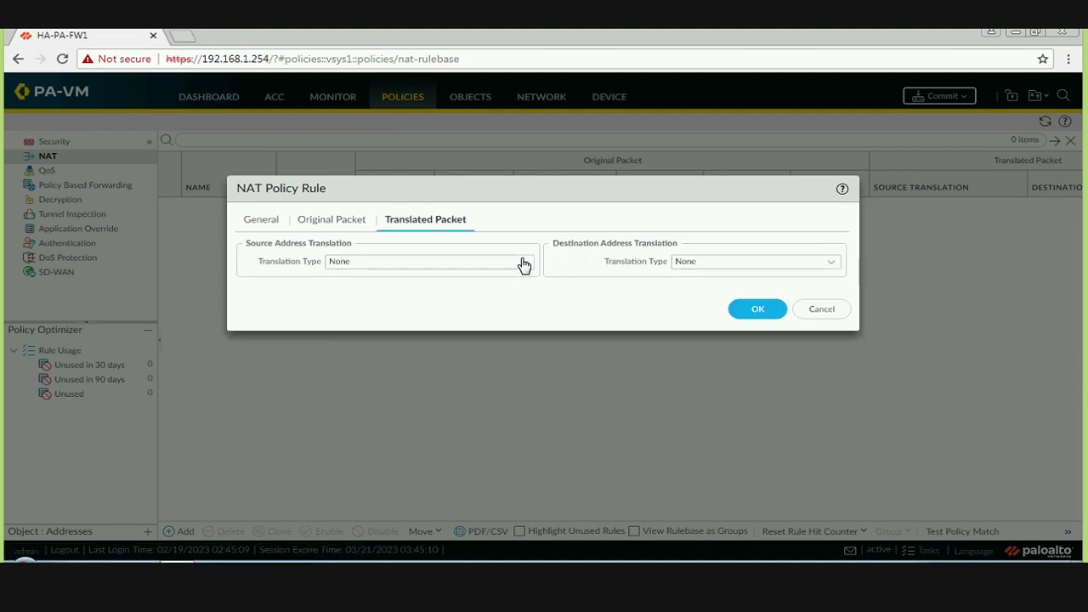
pyautogui.click(403, 280)
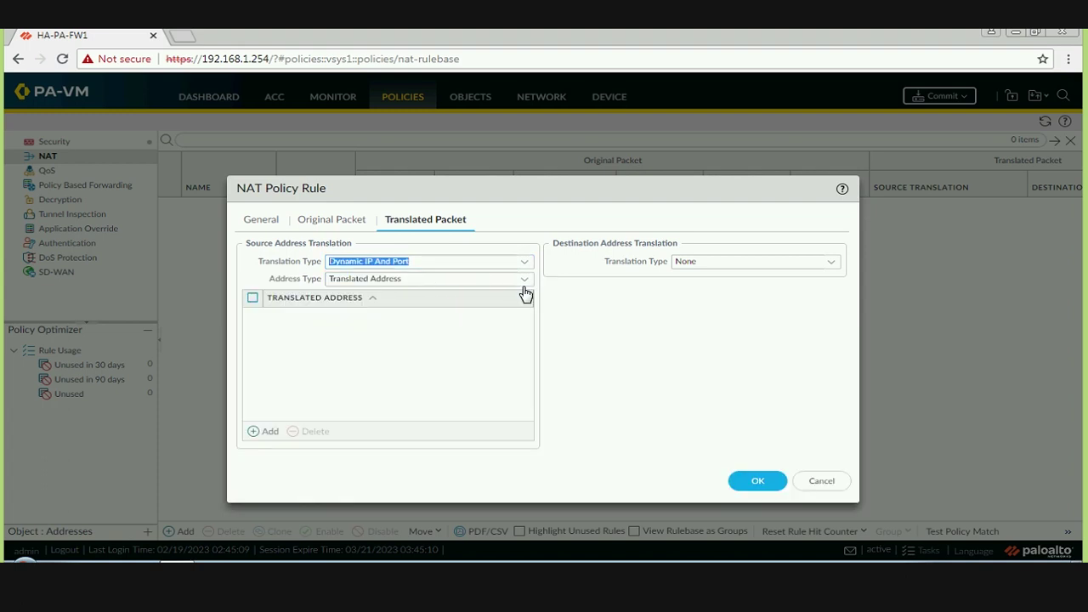
pyautogui.click(524, 284)
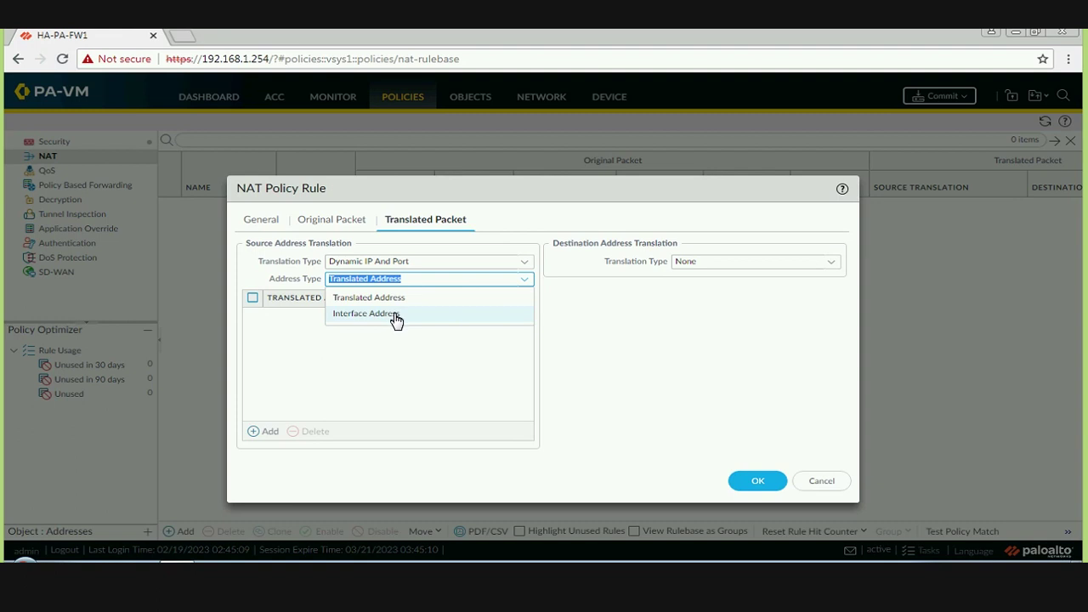
pyautogui.click(492, 311)
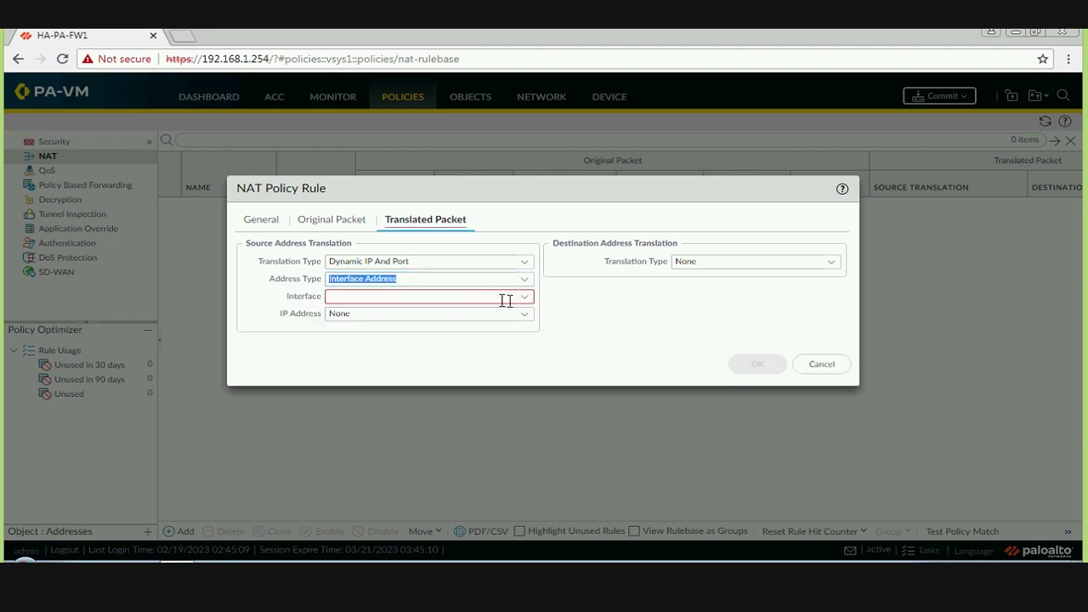
pyautogui.click(502, 298)
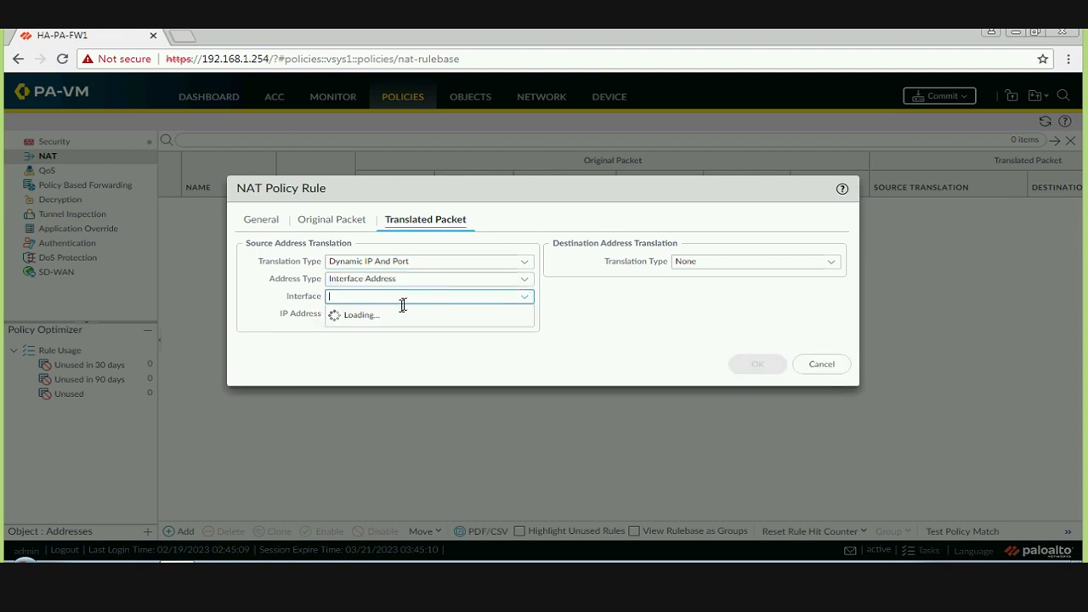
pyautogui.click(379, 315)
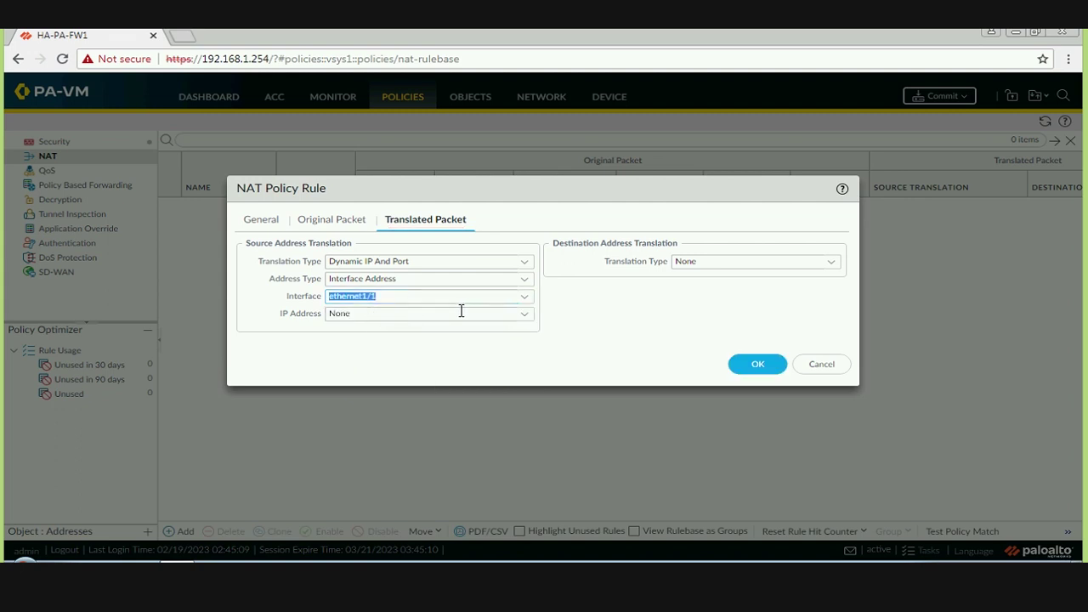
# - Save the NAT rule with translated source IP address 192.168.1.250/24 and commit all changes to the firewall
pyautogui.click(519, 314)
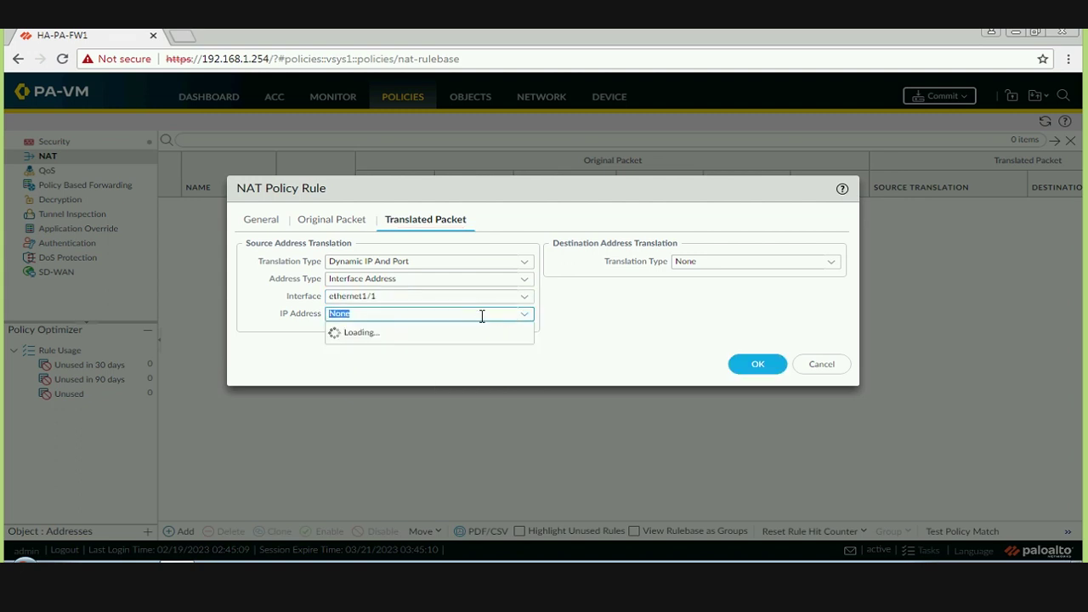
pyautogui.click(398, 348)
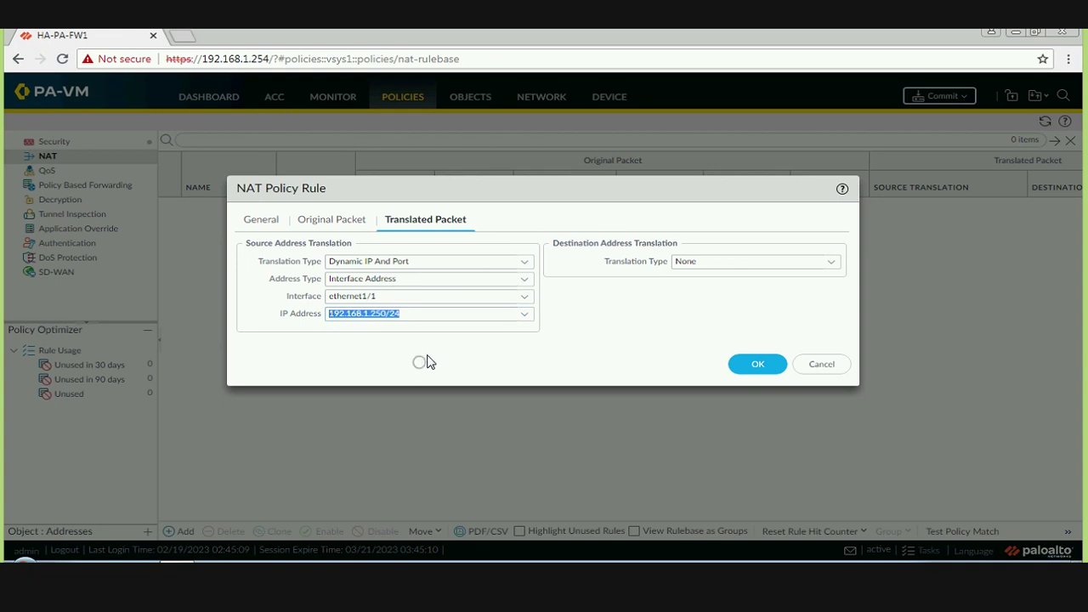
pyautogui.click(425, 361)
pyautogui.click(750, 367)
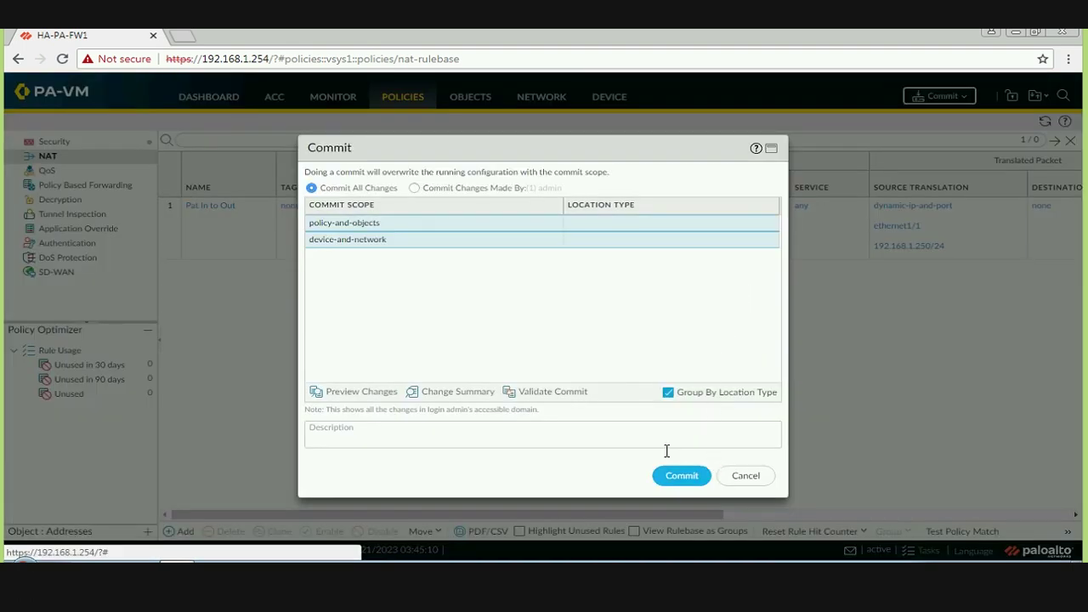
pyautogui.click(682, 480)
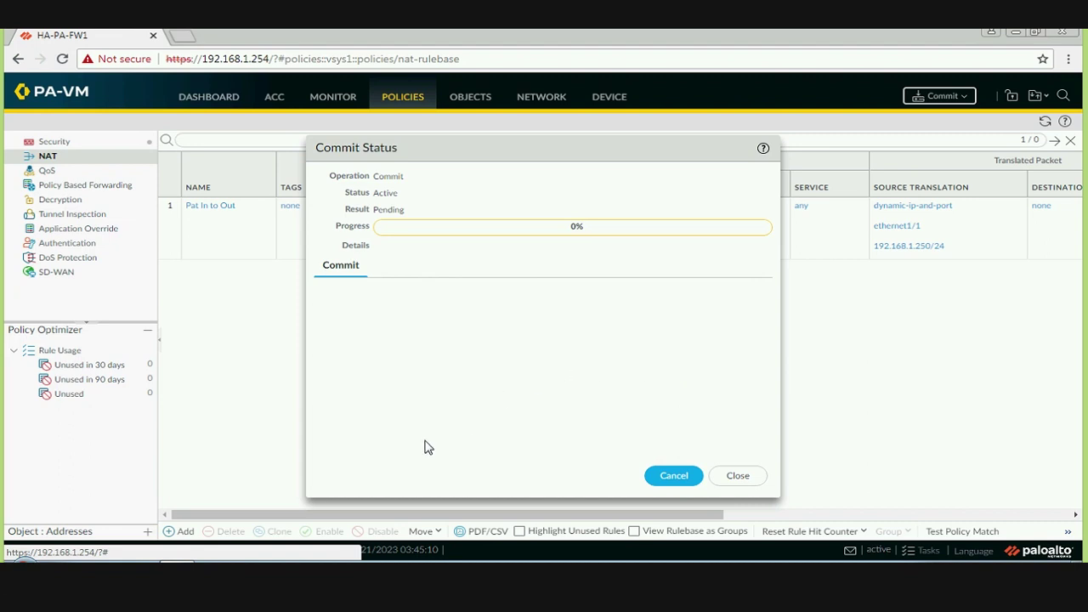
# - Switch to the High Availability lab topology and start the HA-PA-FW2 node
pyautogui.click(132, 555)
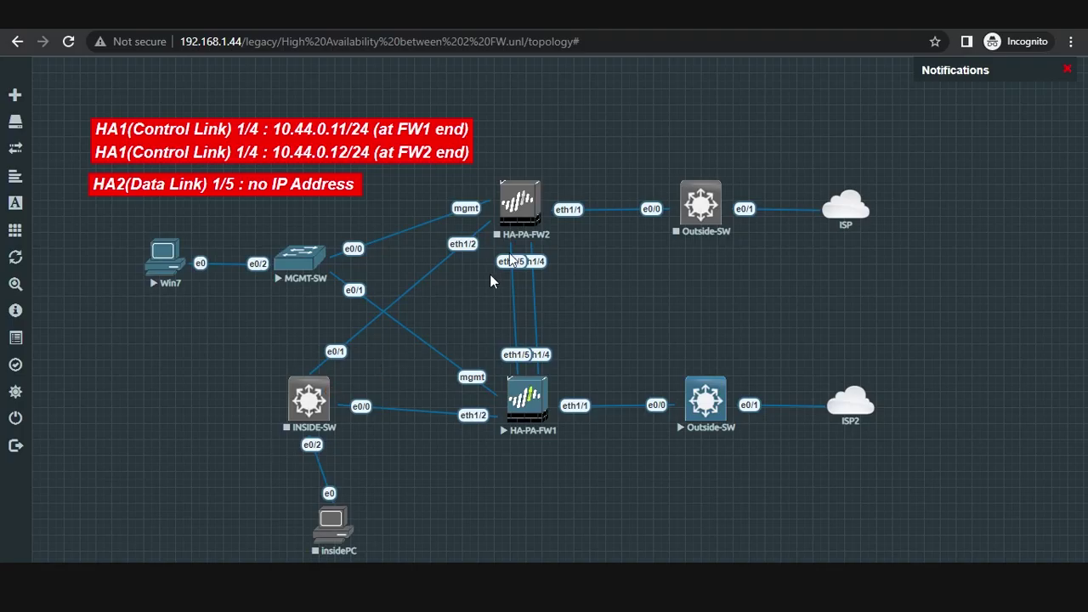
pyautogui.rightClick(537, 201)
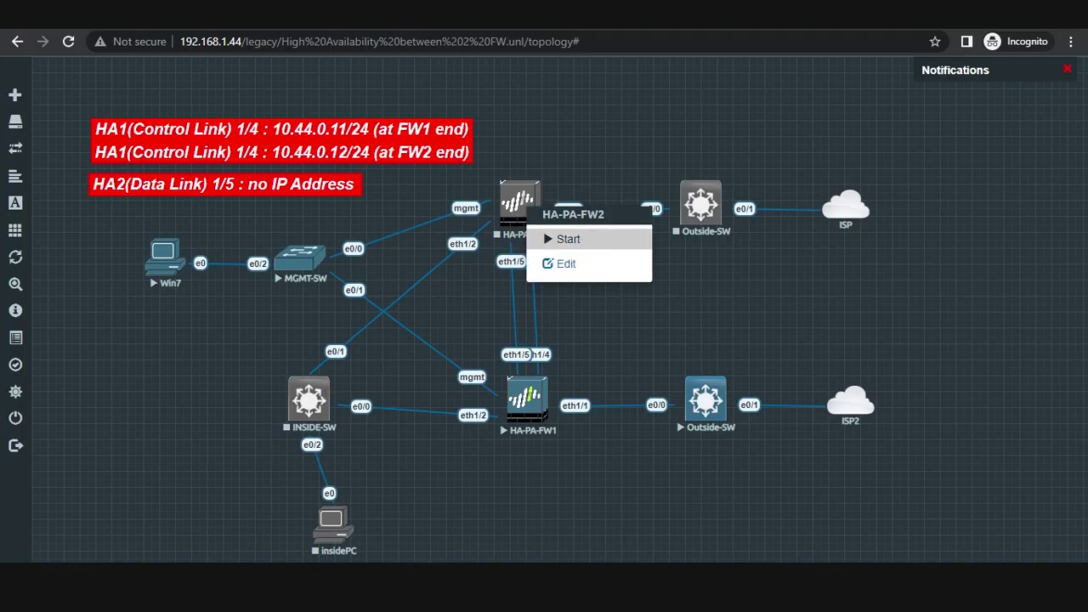
pyautogui.click(583, 244)
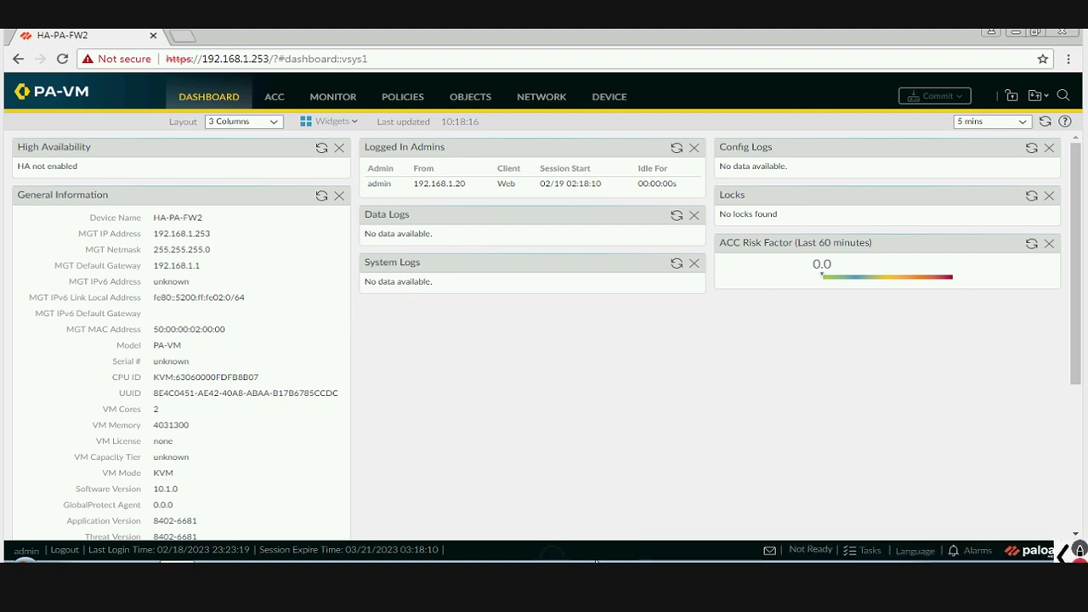
pyautogui.moveTo(836, 534)
pyautogui.mouseDown()
pyautogui.moveTo(790, 535)
pyautogui.moveTo(839, 552)
pyautogui.mouseUp()
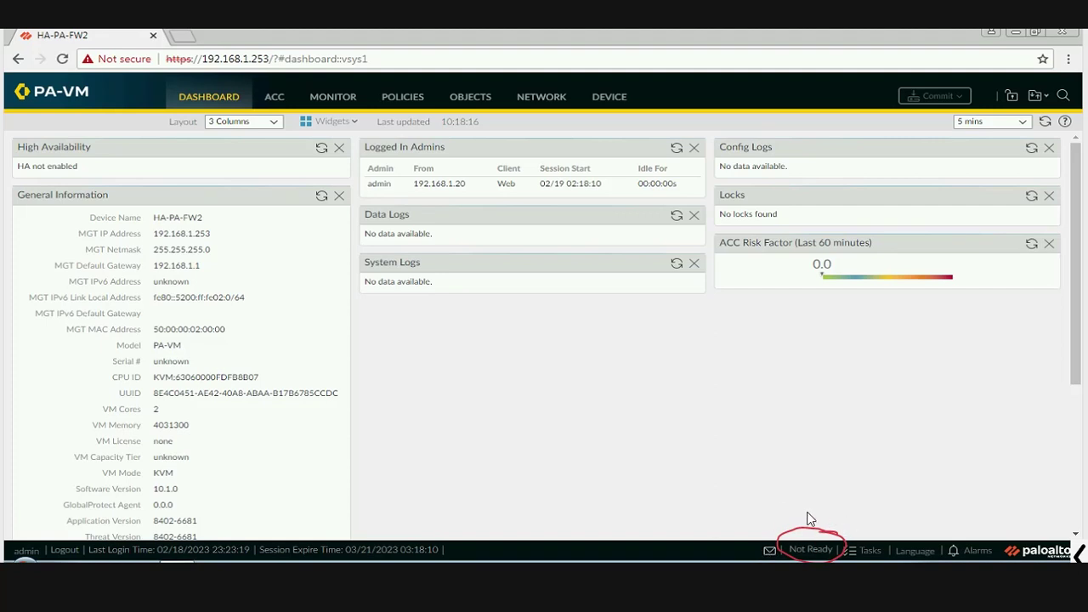
pyautogui.click(1077, 552)
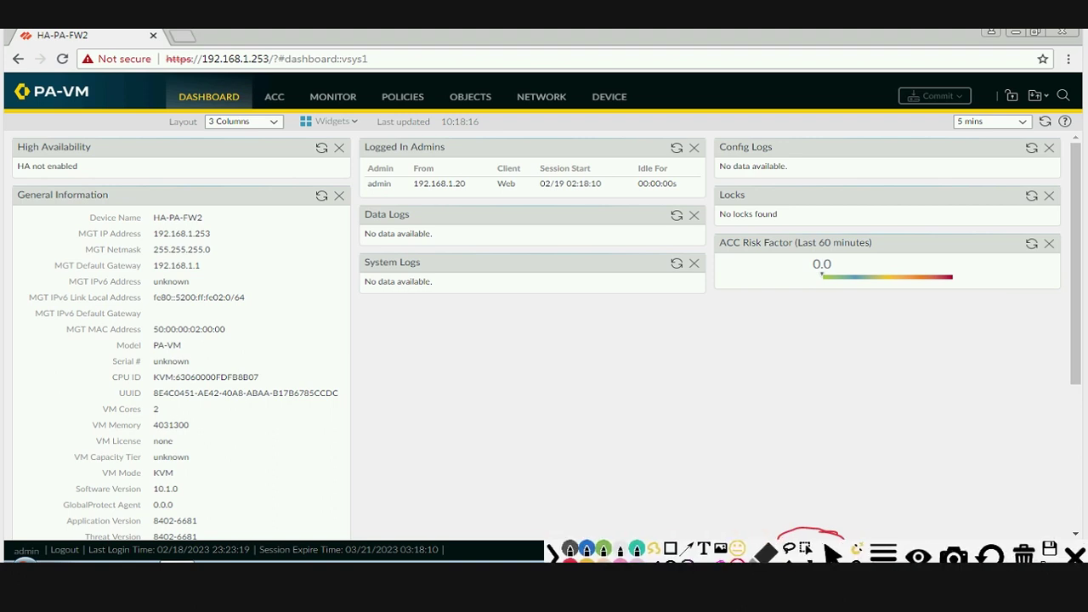
pyautogui.click(1070, 555)
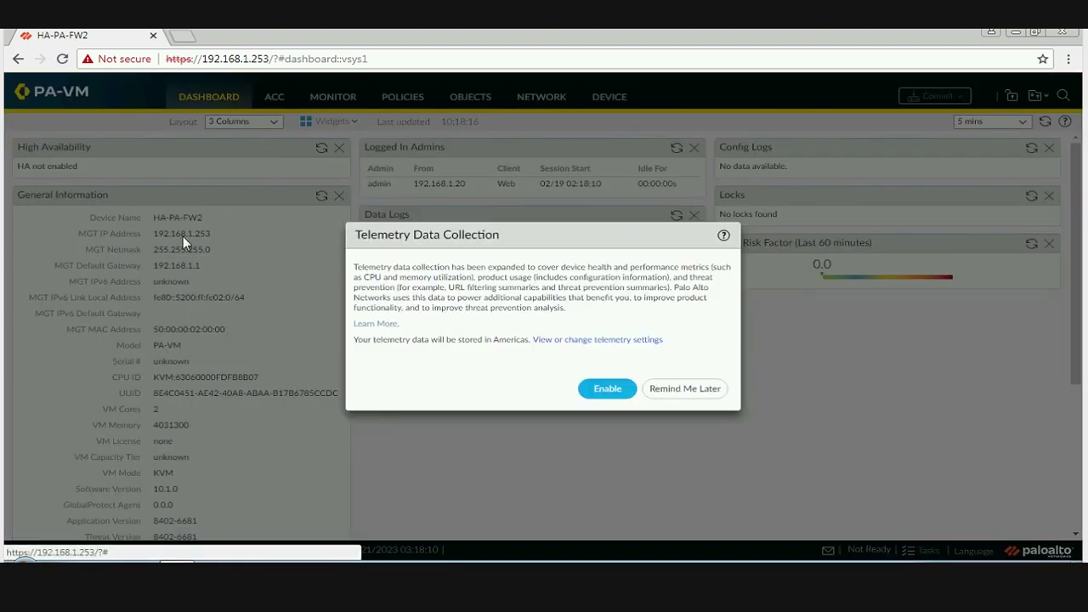
# - Postpone the telemetry prompt on HA-PA-FW2 and set the ethernet1/4 interface type to HA
pyautogui.click(686, 391)
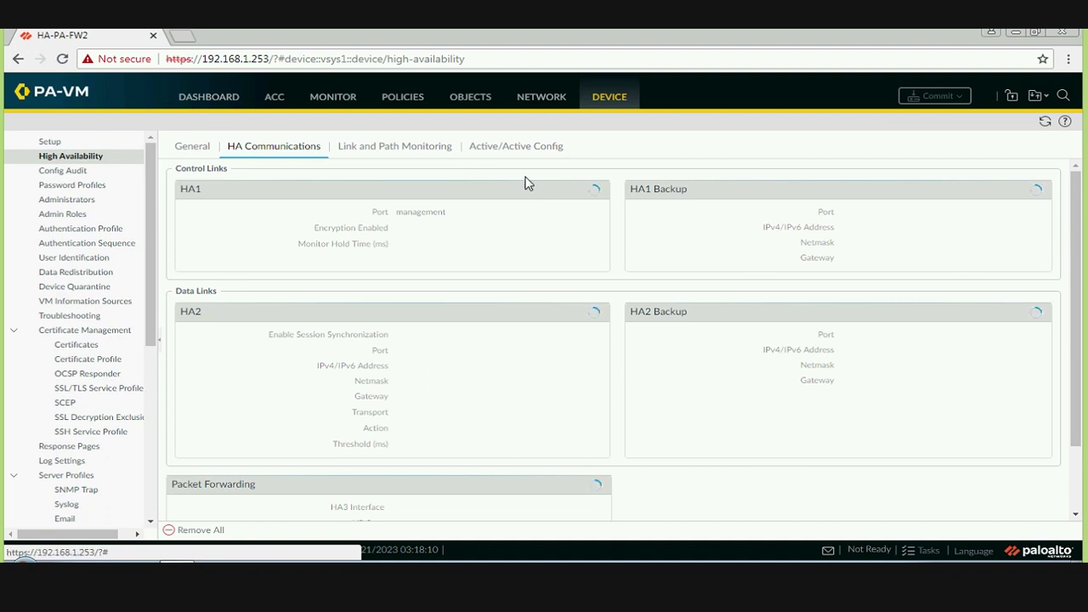
pyautogui.click(541, 97)
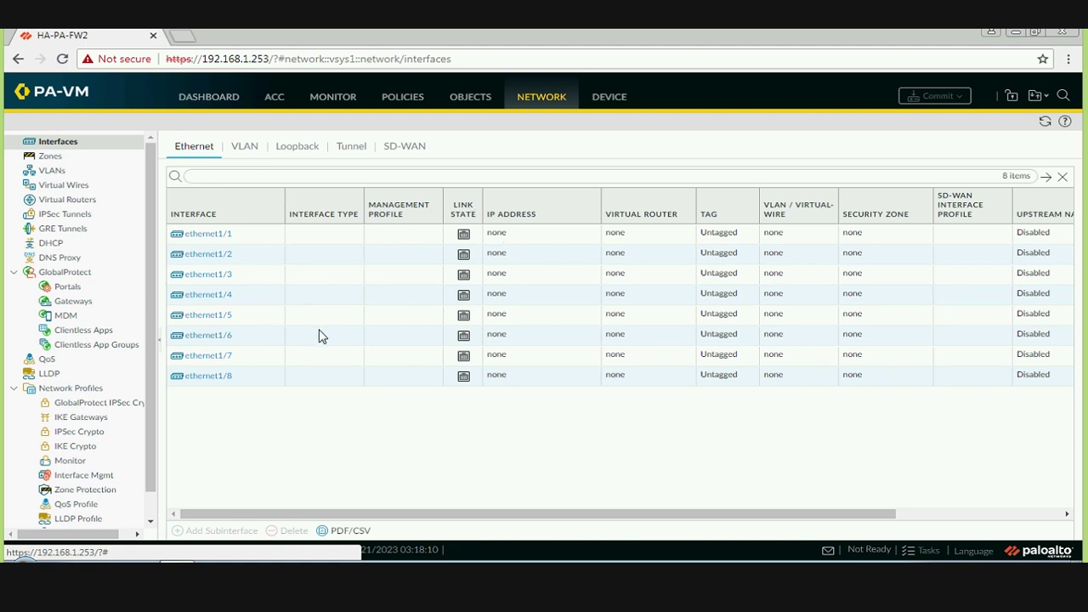
pyautogui.moveTo(221, 296)
pyautogui.doubleClick(418, 303)
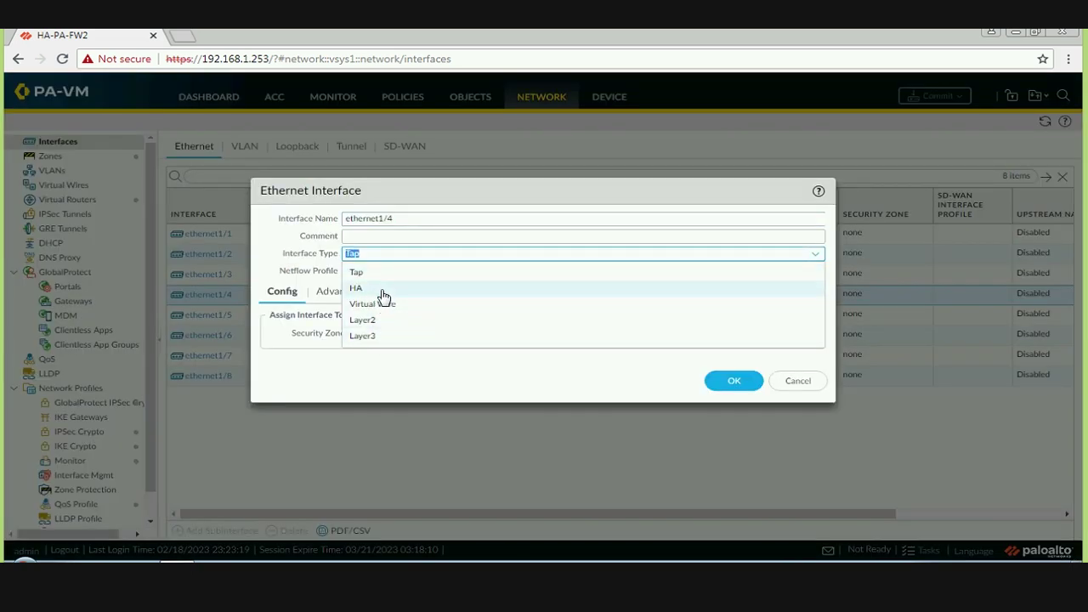
pyautogui.click(466, 292)
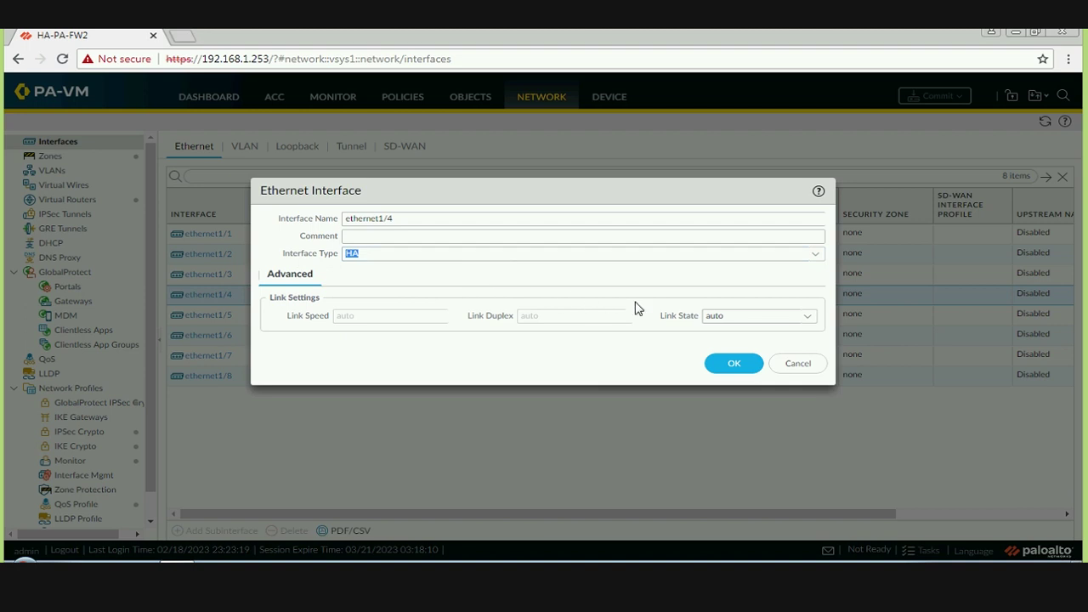
pyautogui.click(741, 367)
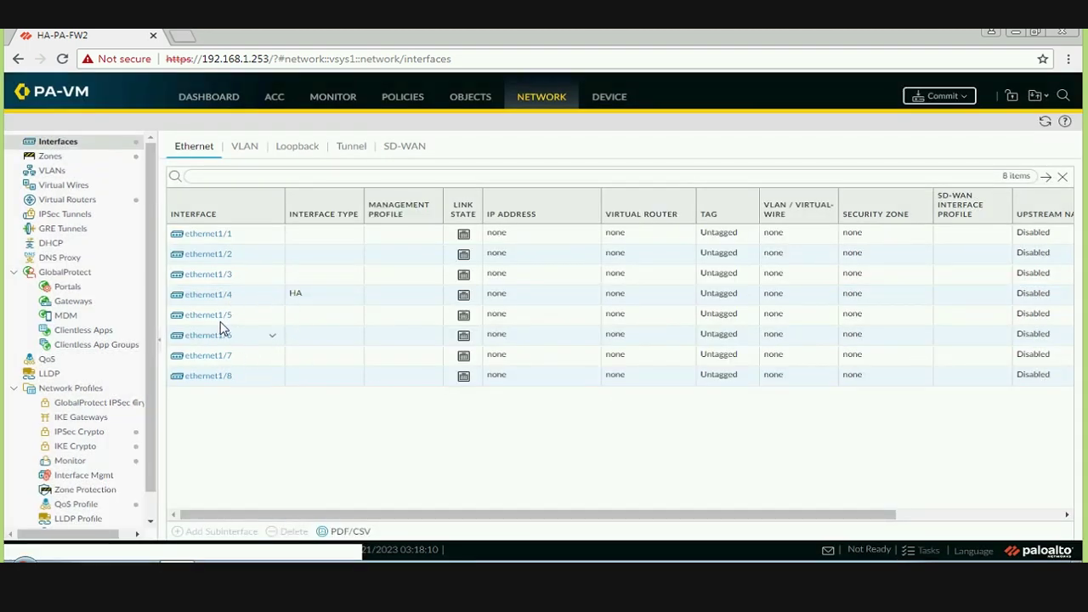
# - Set the ethernet1/5 interface type to HA and save the interface
pyautogui.moveTo(219, 323)
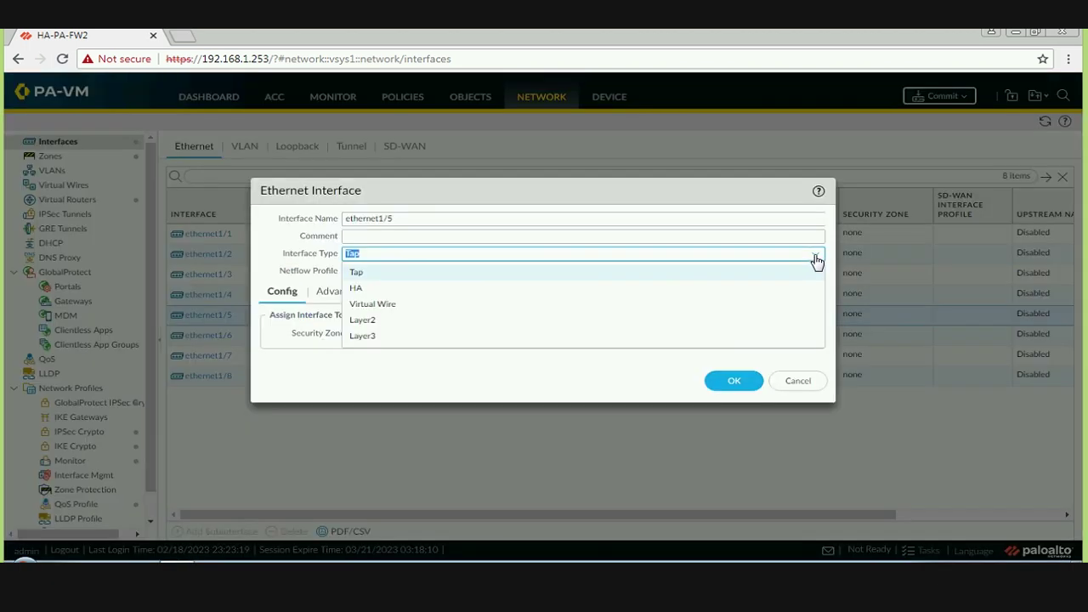
pyautogui.click(815, 254)
pyautogui.click(815, 254)
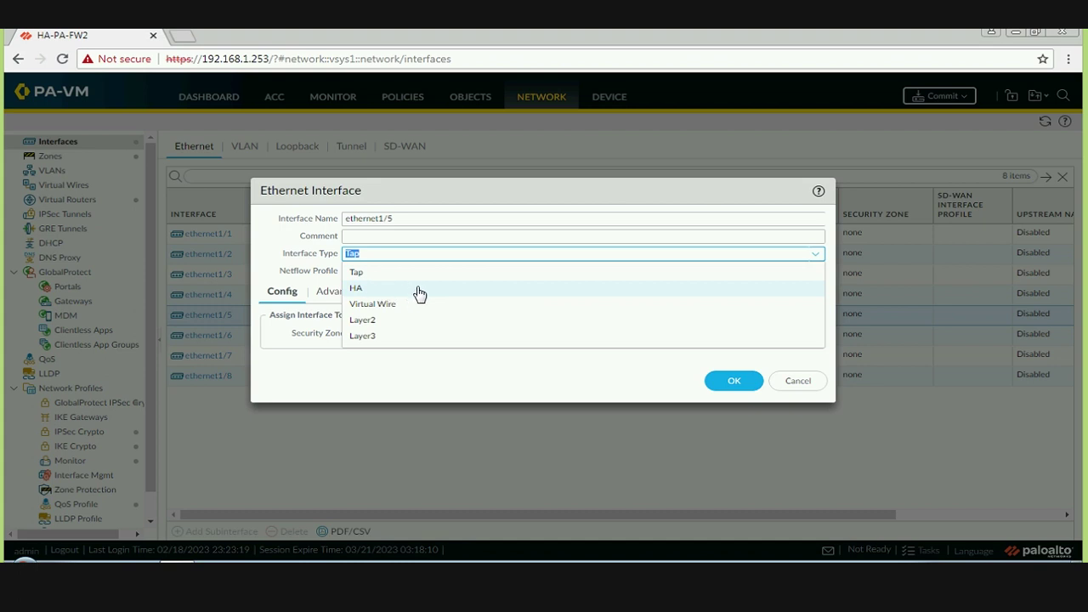
pyautogui.click(390, 290)
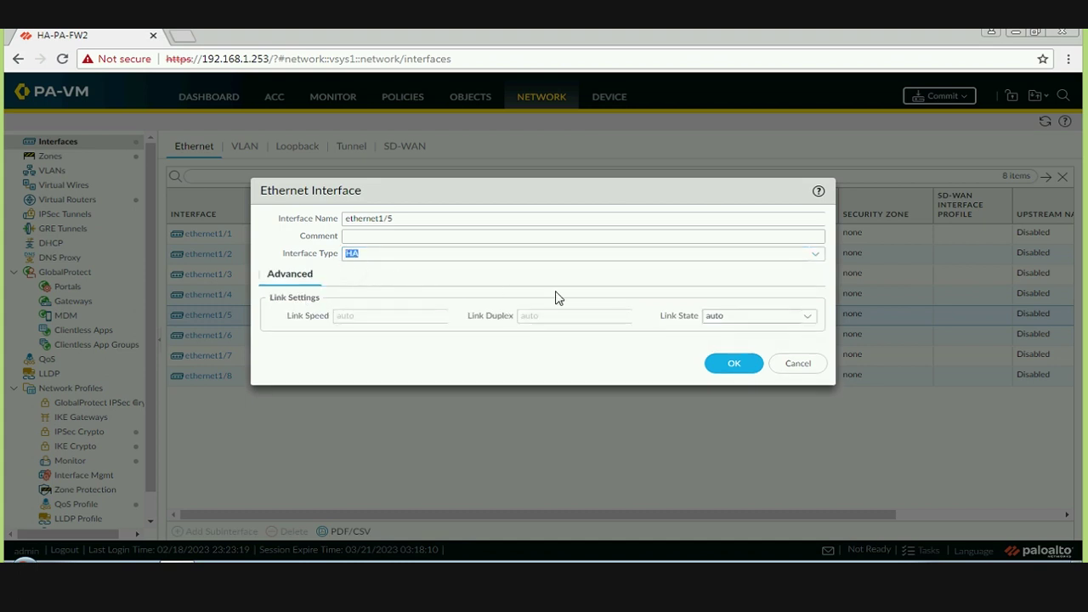
pyautogui.click(739, 364)
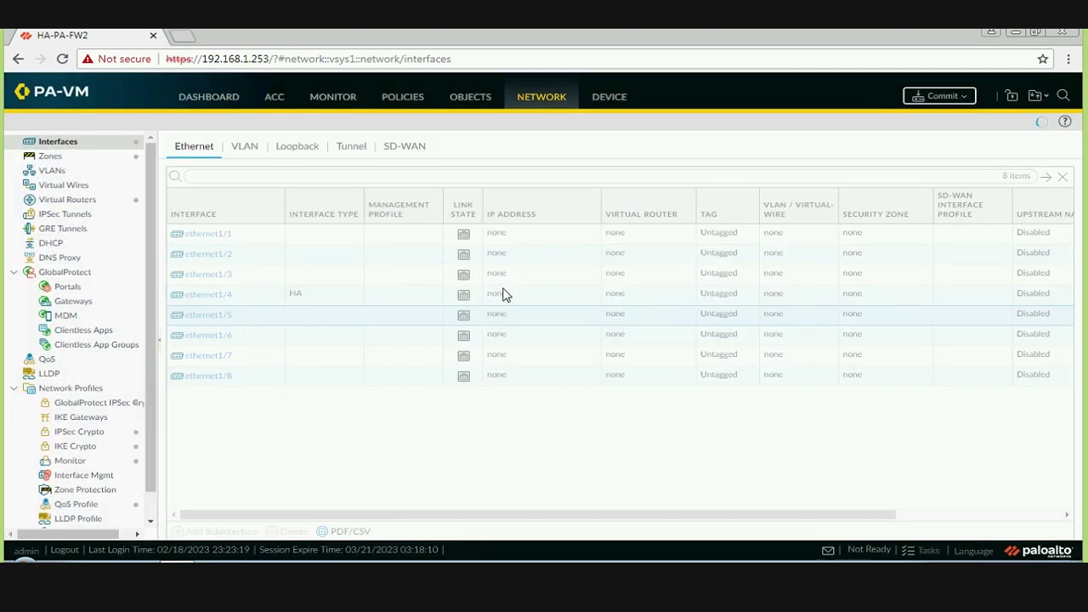
# - Enable high availability on HA-PA-FW2 with group ID 1 and peer HA1 IP address 10.44.0.11
pyautogui.click(609, 99)
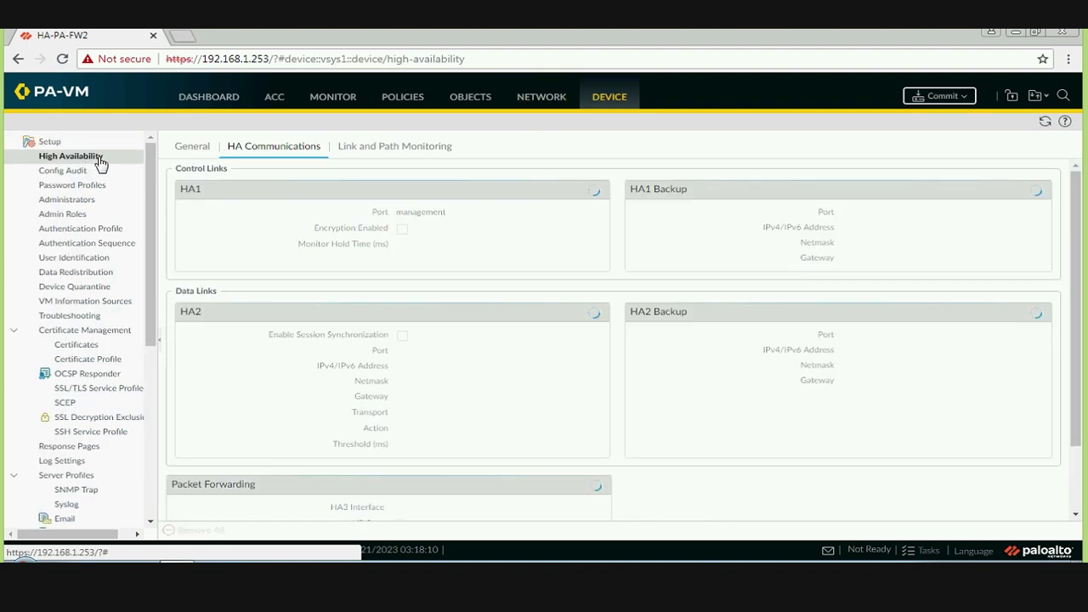
pyautogui.click(195, 149)
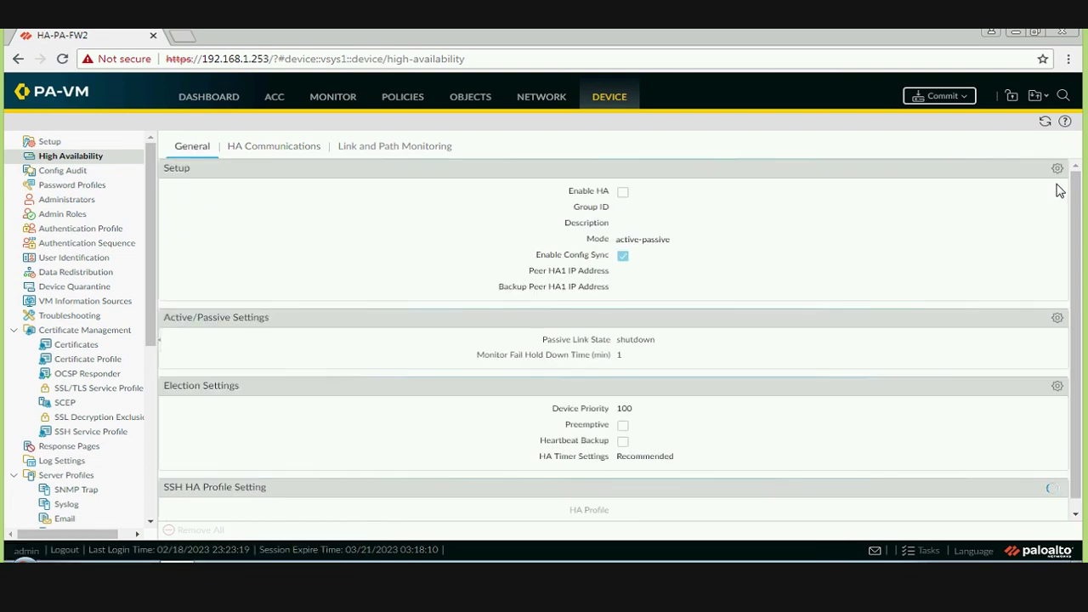
pyautogui.click(1056, 171)
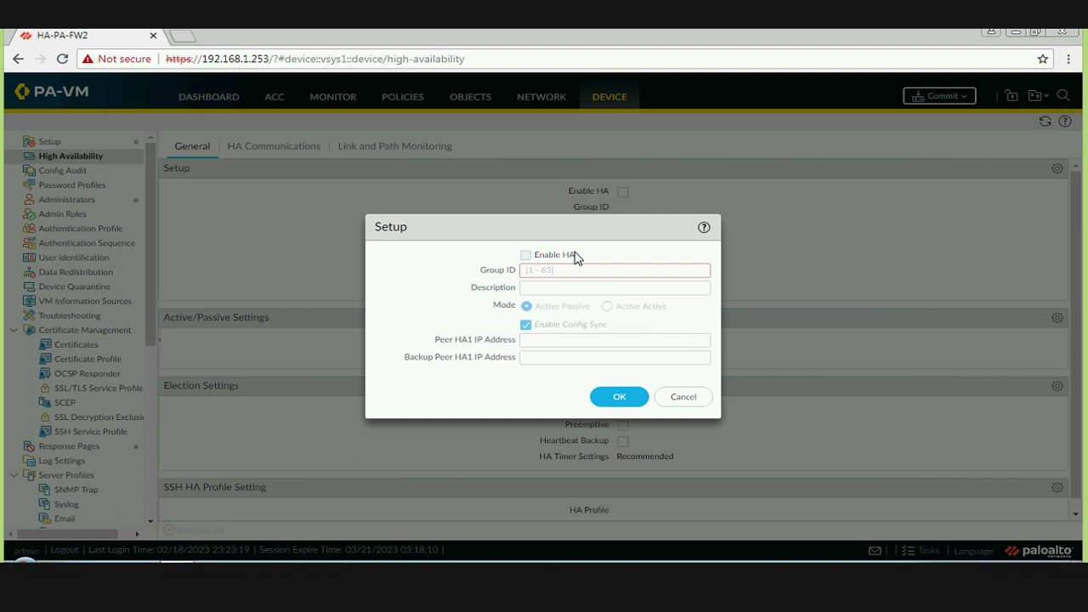
pyautogui.click(526, 255)
pyautogui.click(591, 272)
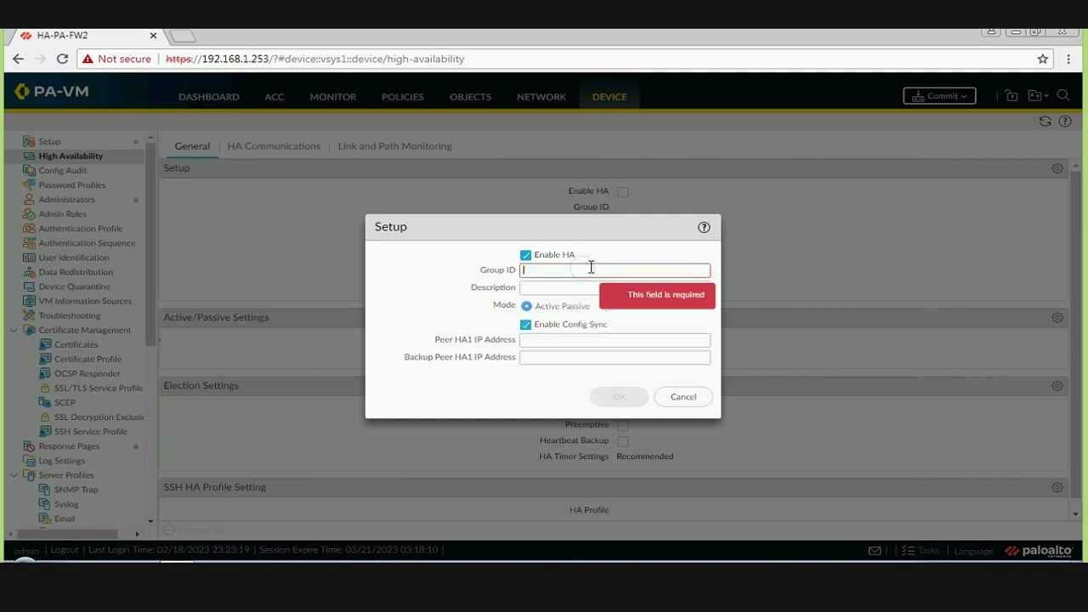
pyautogui.write('1')
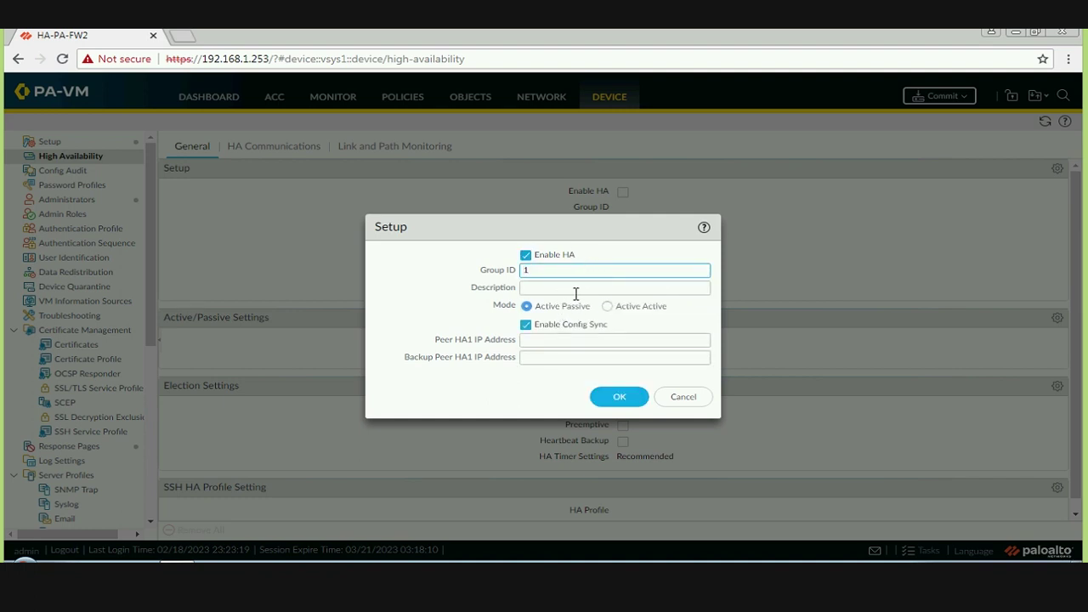
pyautogui.click(566, 342)
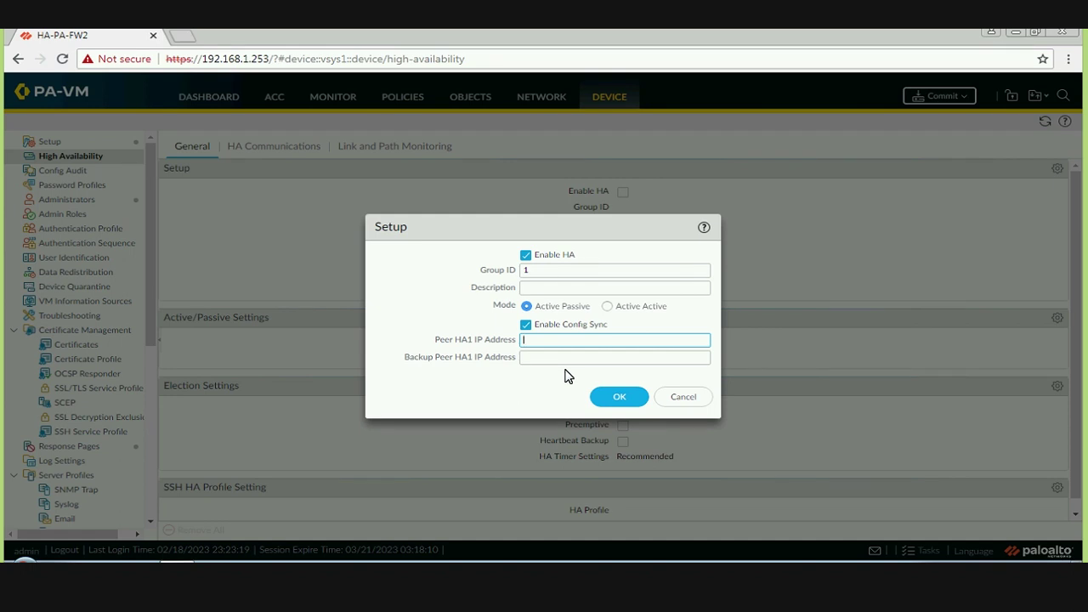
pyautogui.write('10.44')
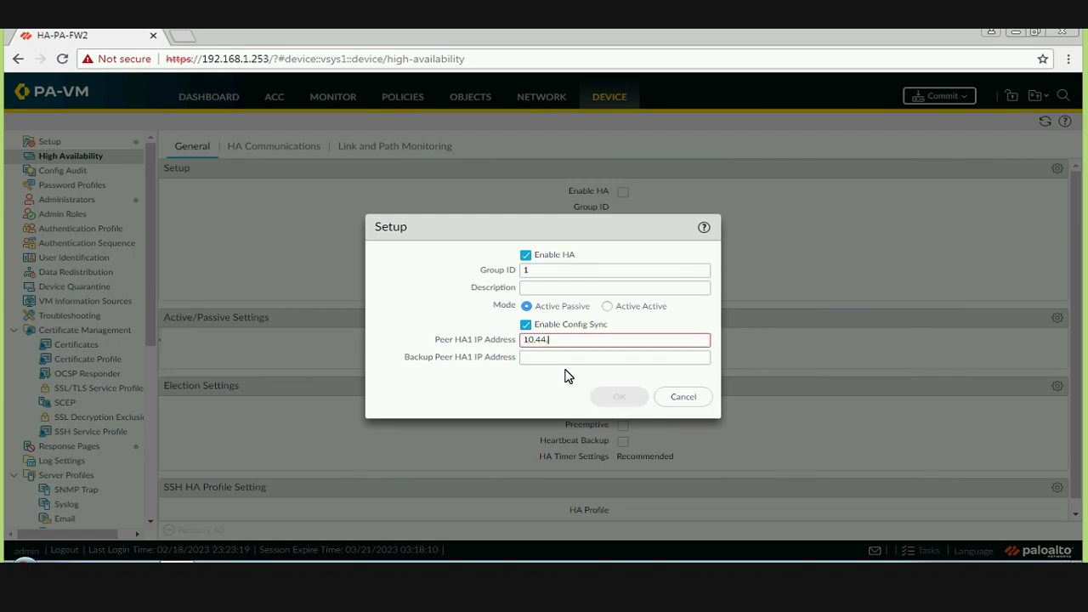
pyautogui.write('.0.11')
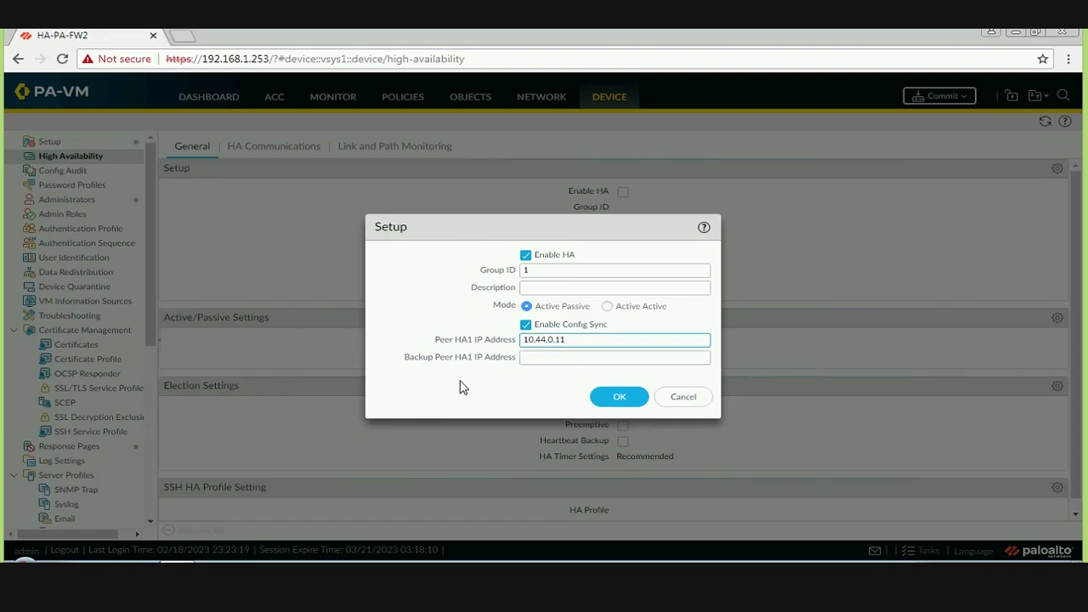
pyautogui.click(621, 402)
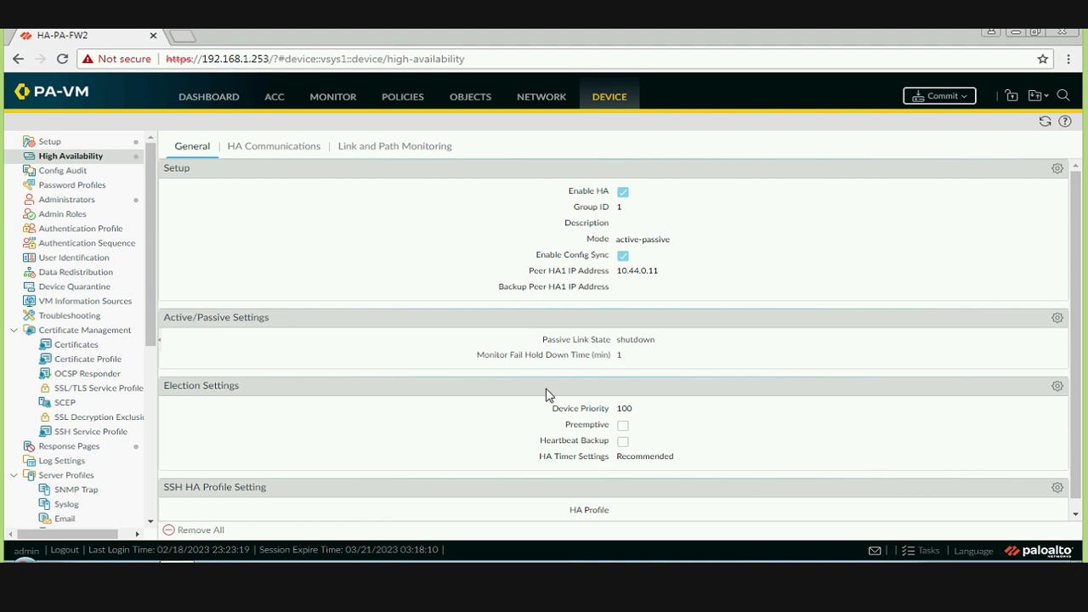
# - Enable Preemptive in the HA election settings and save them
pyautogui.click(1057, 389)
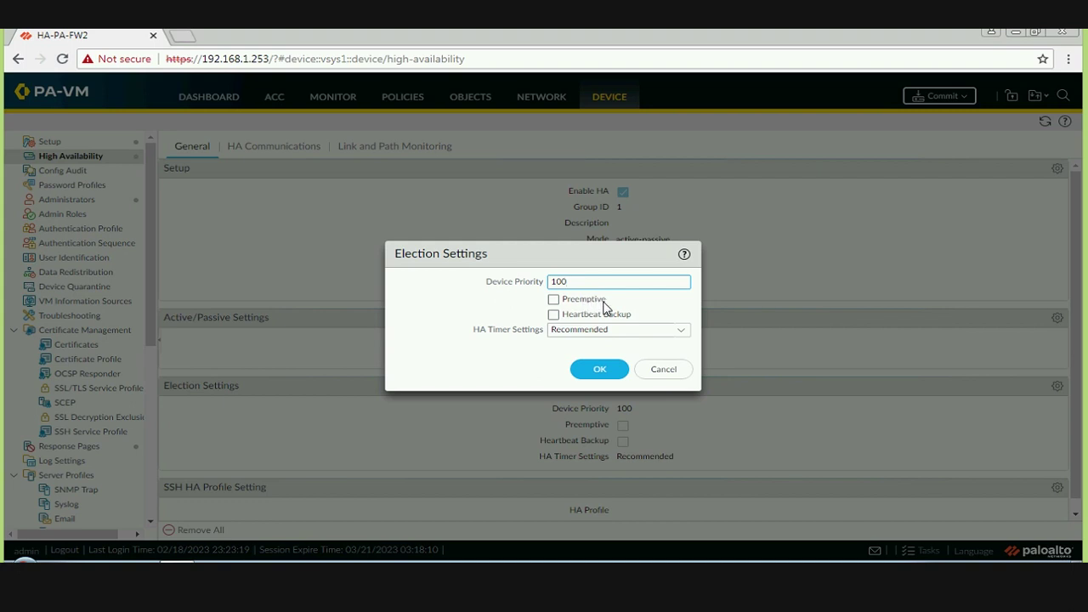
pyautogui.click(553, 301)
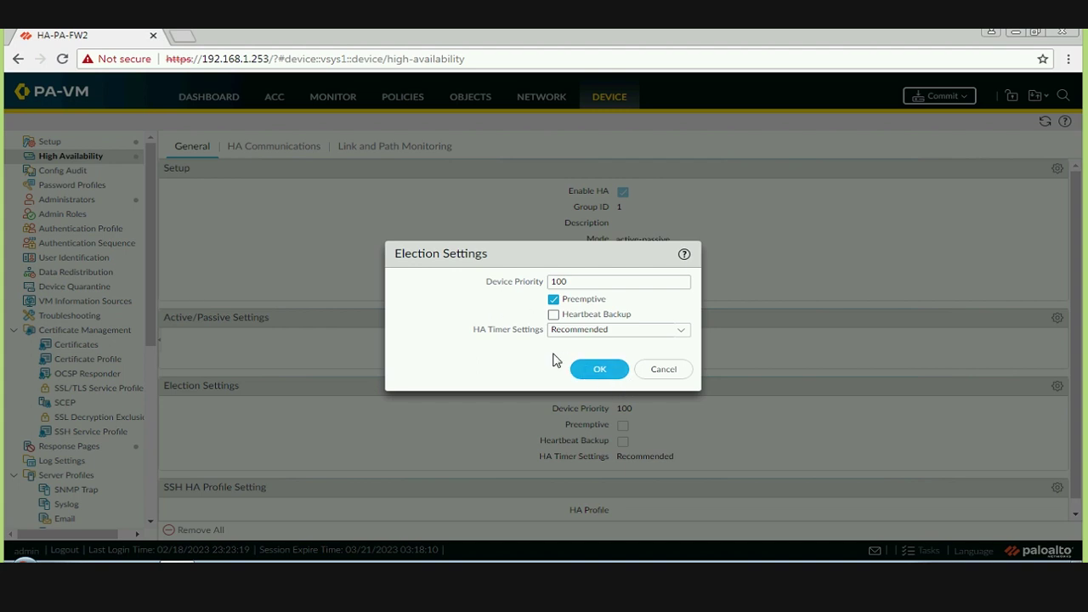
pyautogui.click(599, 374)
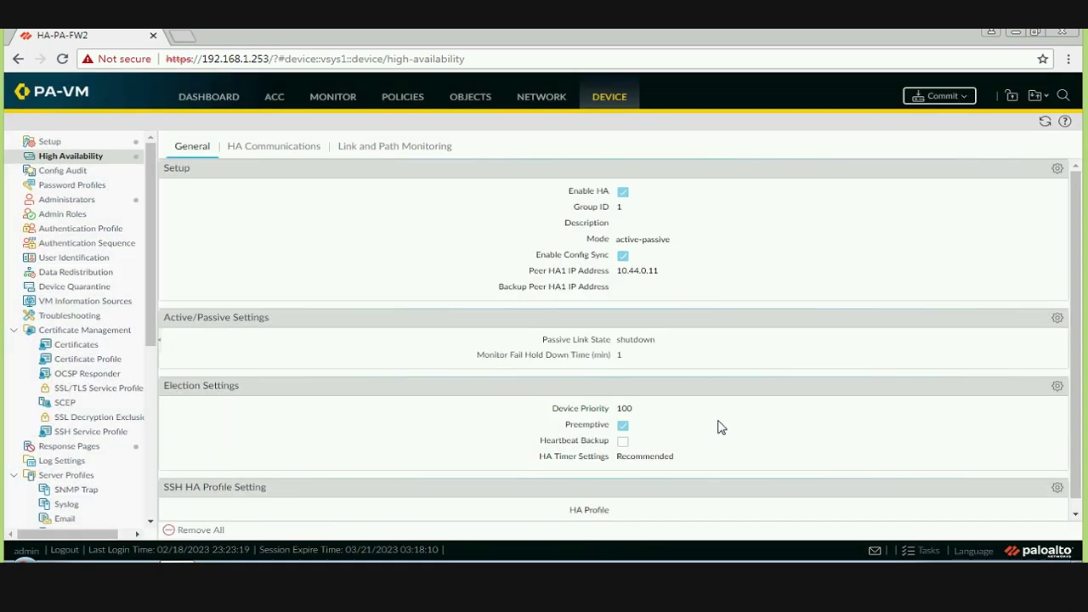
# - Configure the HA1 control link on HA-PA-FW2 with port ethernet1/4, IP address 10.44.0.12 and netmask 255.255.255.0
pyautogui.click(284, 146)
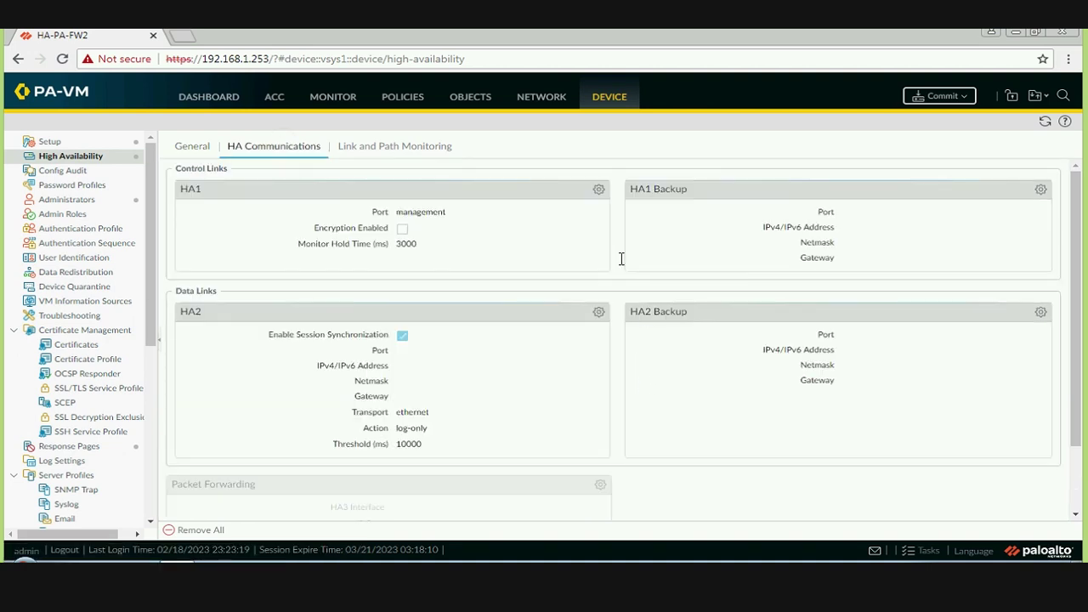
pyautogui.click(599, 189)
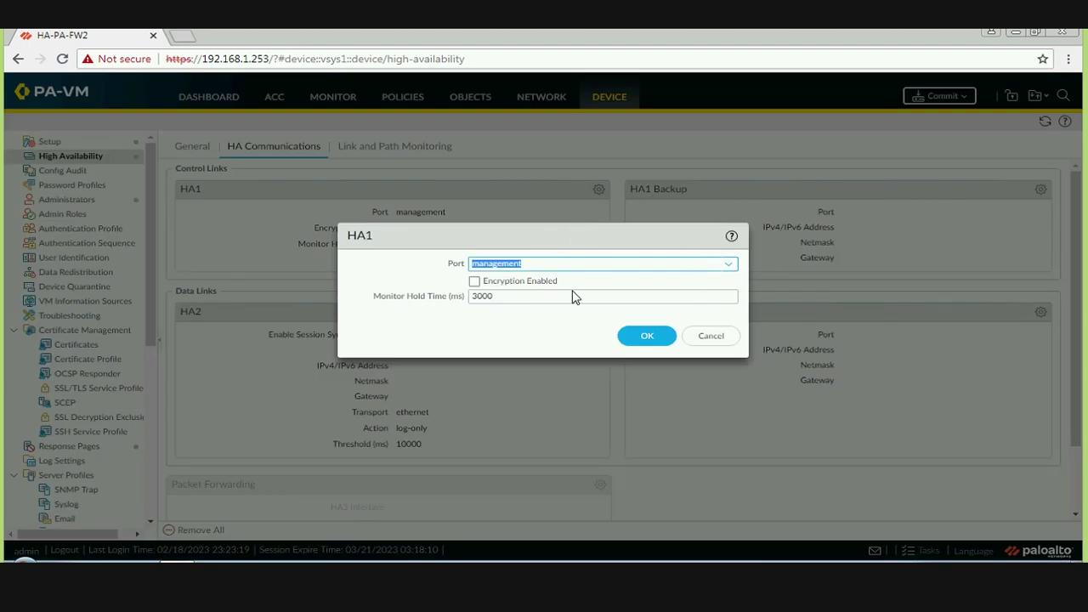
pyautogui.click(731, 266)
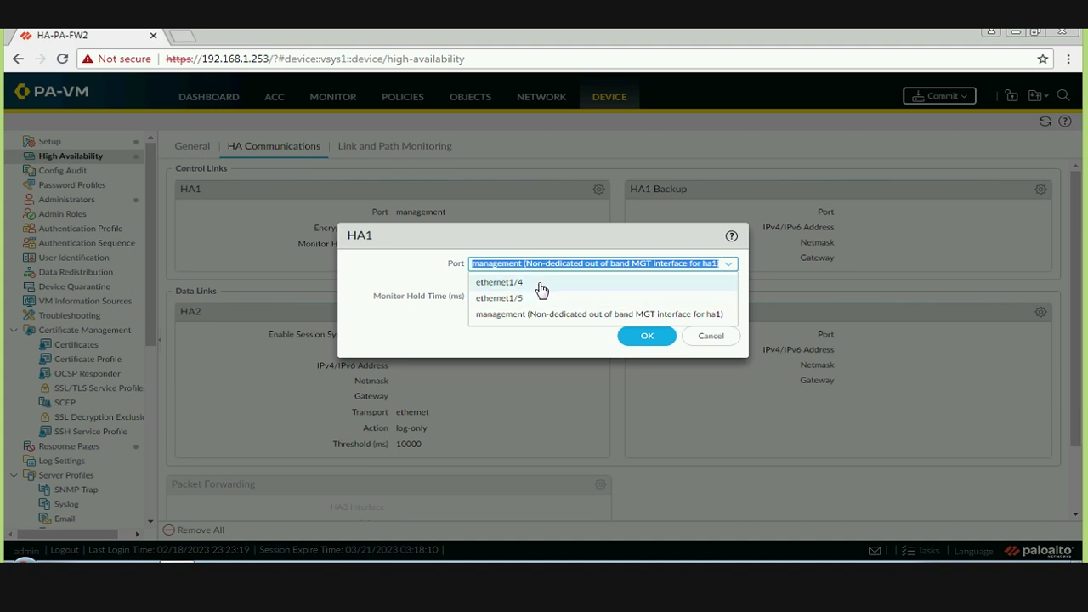
pyautogui.click(659, 284)
pyautogui.click(620, 278)
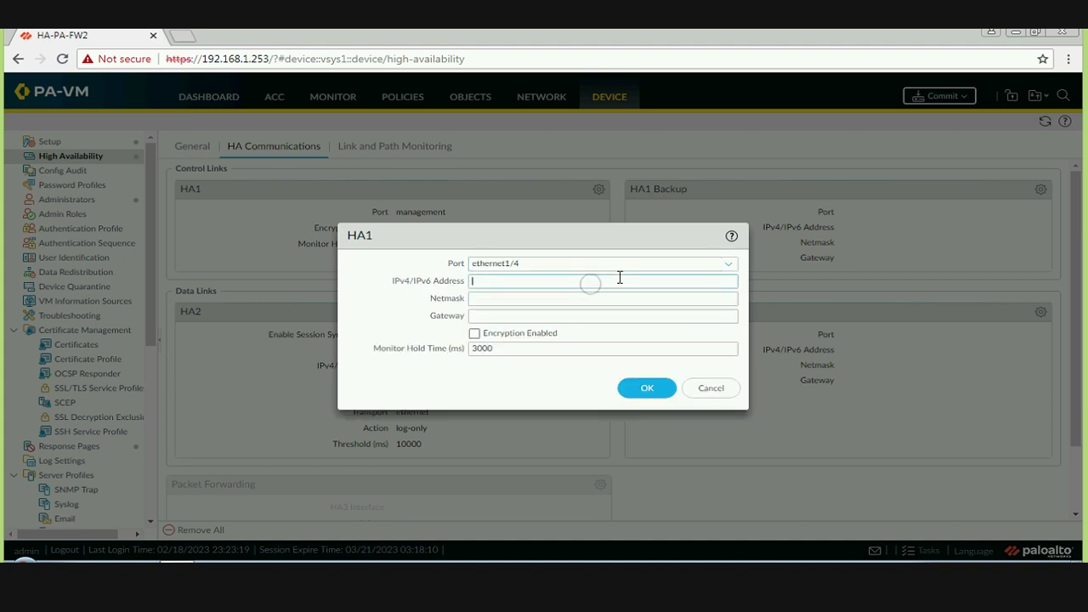
pyautogui.write('10')
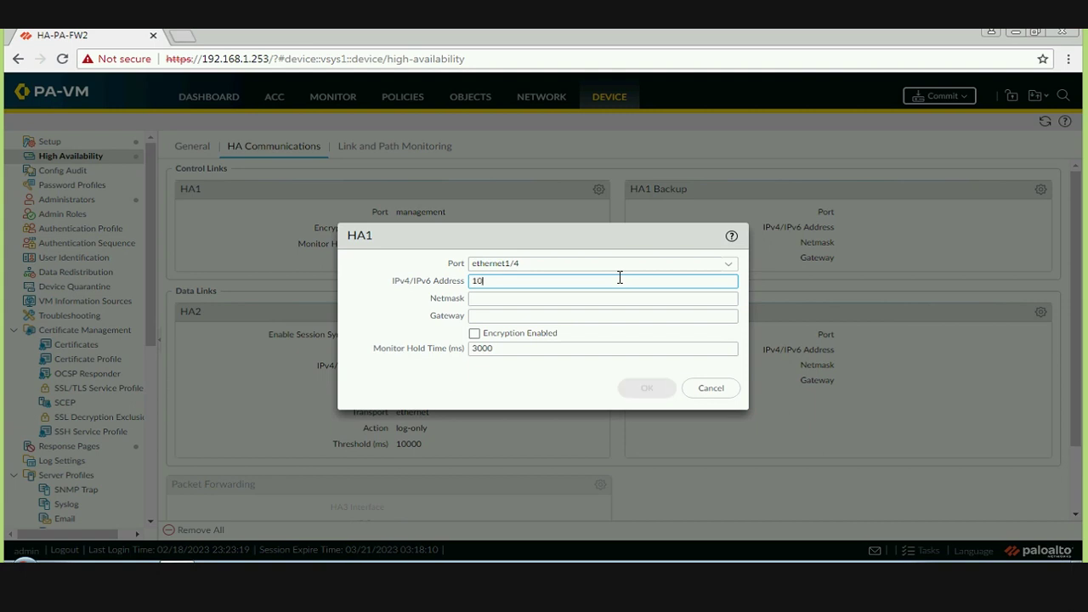
pyautogui.write('.44.0.12')
pyautogui.press('Tab')
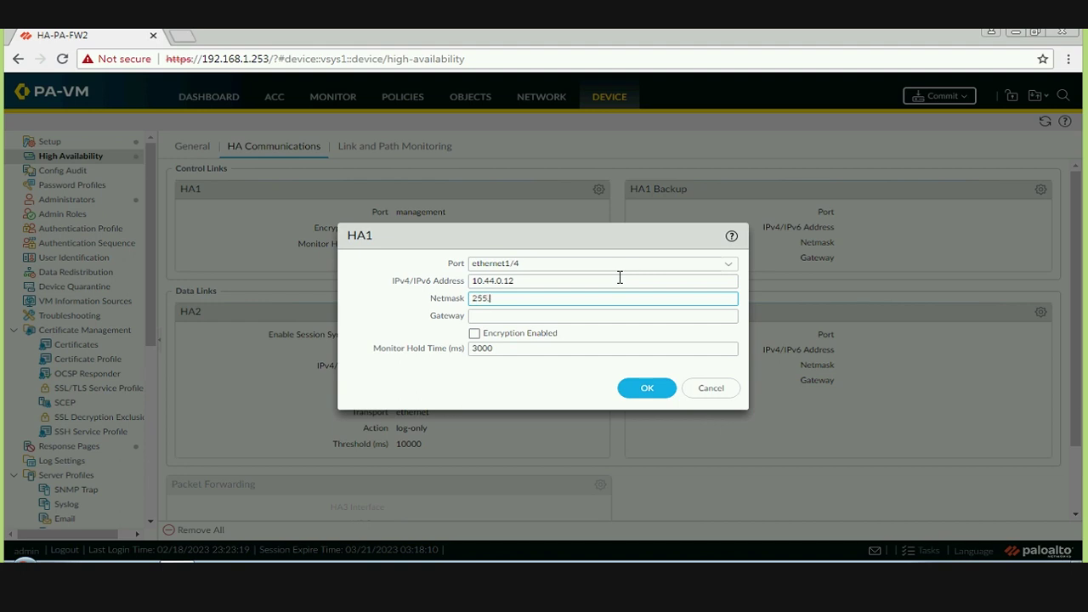
pyautogui.write('255.255.255.0')
pyautogui.click(644, 394)
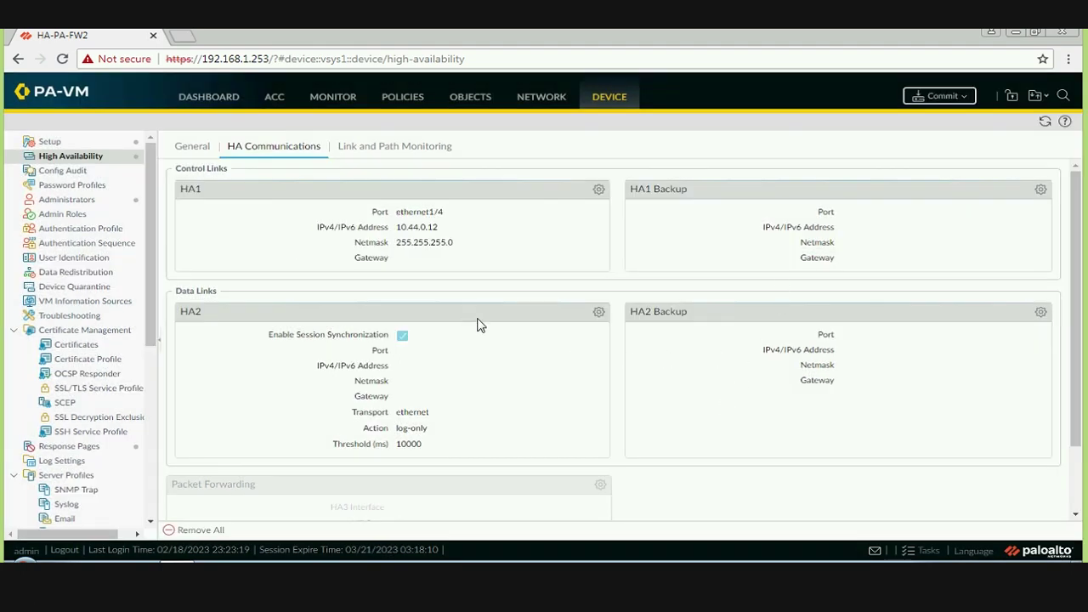
# - Save the HA2 data link settings with session synchronization enabled and ethernet transport
pyautogui.click(599, 312)
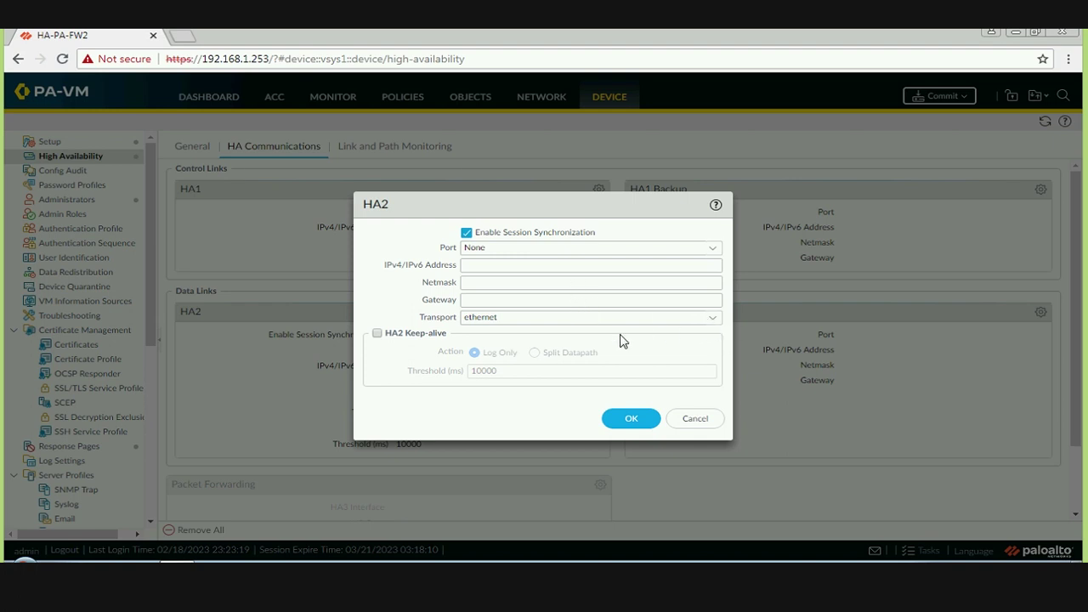
pyautogui.click(635, 418)
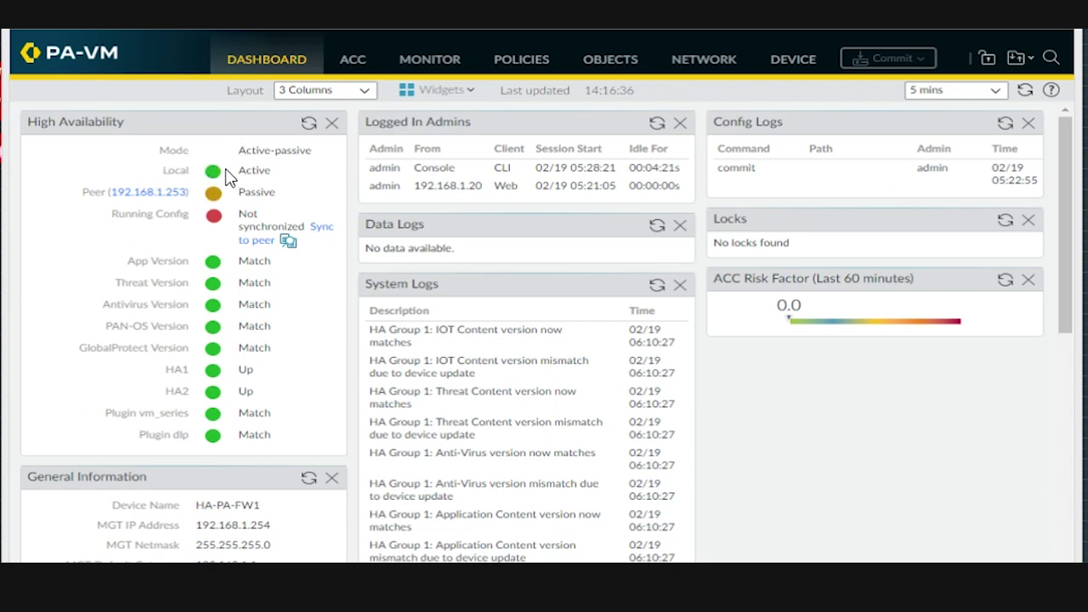
# - Examine HA-PA-FW1's High Availability status: local and peer state, running config sync, version matches, HA1 and HA2 links, and plugins
pyautogui.moveTo(139, 173); pyautogui.dragTo(173, 165)
pyautogui.moveTo(253, 178); pyautogui.dragTo(290, 174)
pyautogui.moveTo(64, 207); pyautogui.dragTo(93, 193)
pyautogui.moveTo(265, 199); pyautogui.dragTo(300, 193)
pyautogui.moveTo(137, 230); pyautogui.dragTo(182, 229)
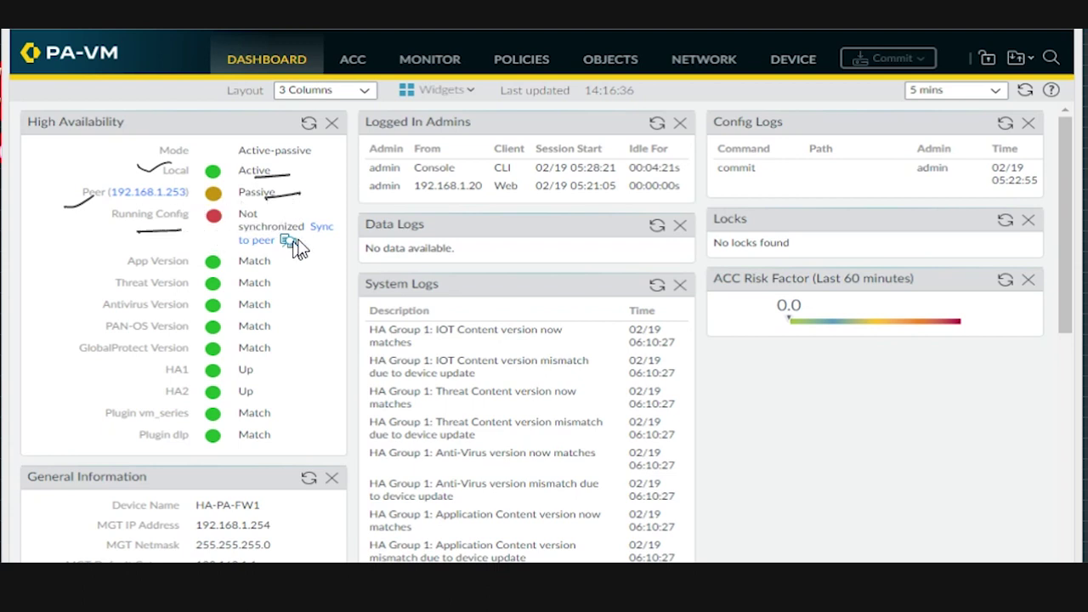
pyautogui.moveTo(96, 279); pyautogui.dragTo(117, 281)
pyautogui.moveTo(100, 318); pyautogui.dragTo(144, 296)
pyautogui.moveTo(98, 341); pyautogui.dragTo(141, 324)
pyautogui.moveTo(100, 374)
pyautogui.mouseDown()
pyautogui.moveTo(155, 353)
pyautogui.moveTo(170, 384)
pyautogui.mouseUp()
pyautogui.moveTo(114, 422); pyautogui.dragTo(141, 410)
pyautogui.moveTo(125, 447); pyautogui.dragTo(160, 430)
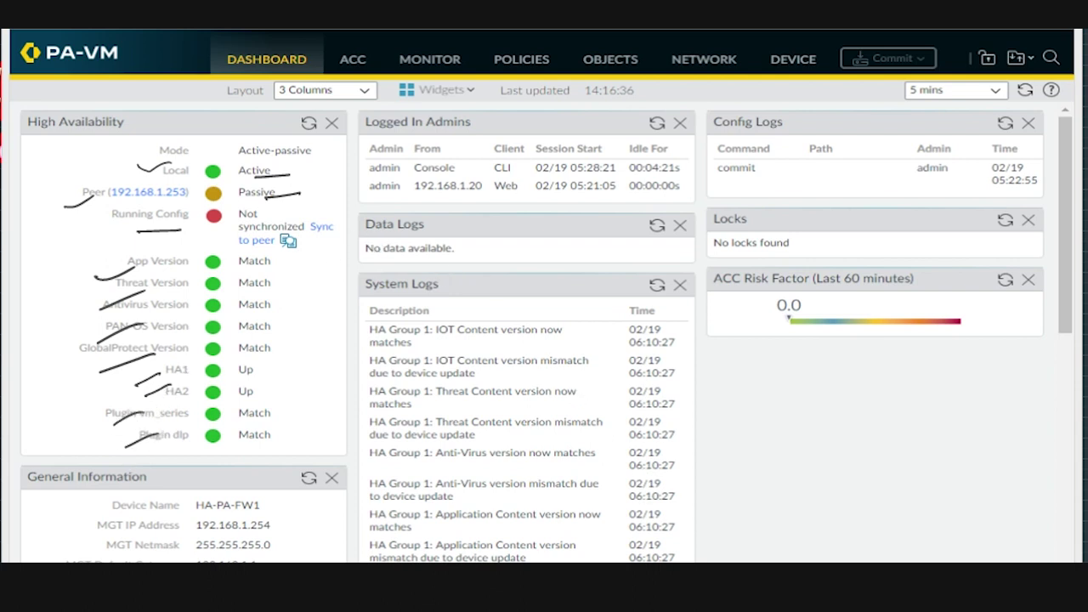
pyautogui.press('Escape')
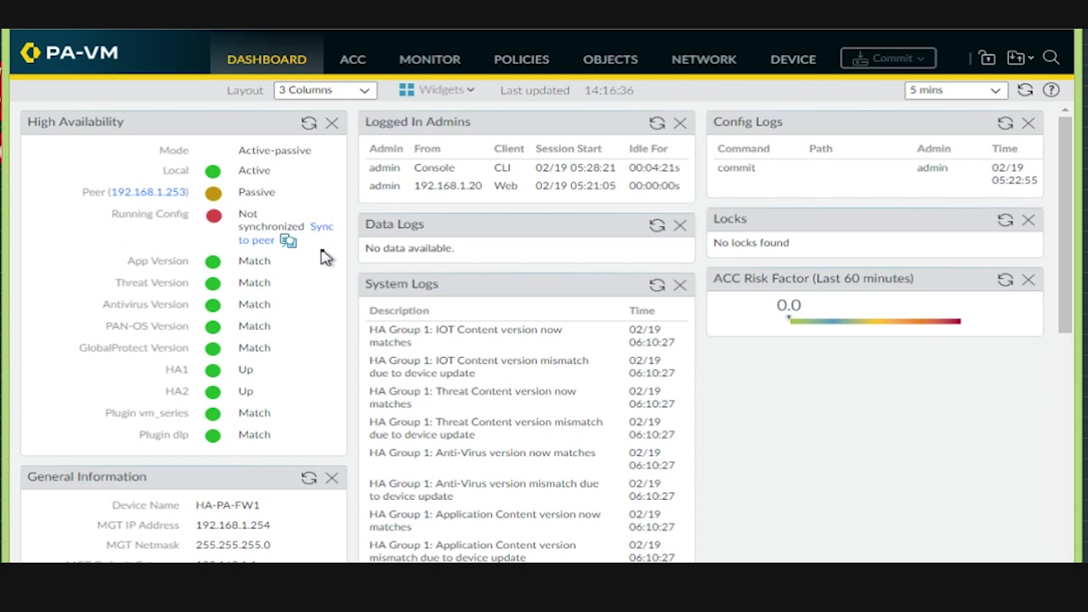
# - Sync HA-PA-FW1's running configuration to the HA peer and confirm overwriting the peer's configuration
pyautogui.moveTo(265, 257)
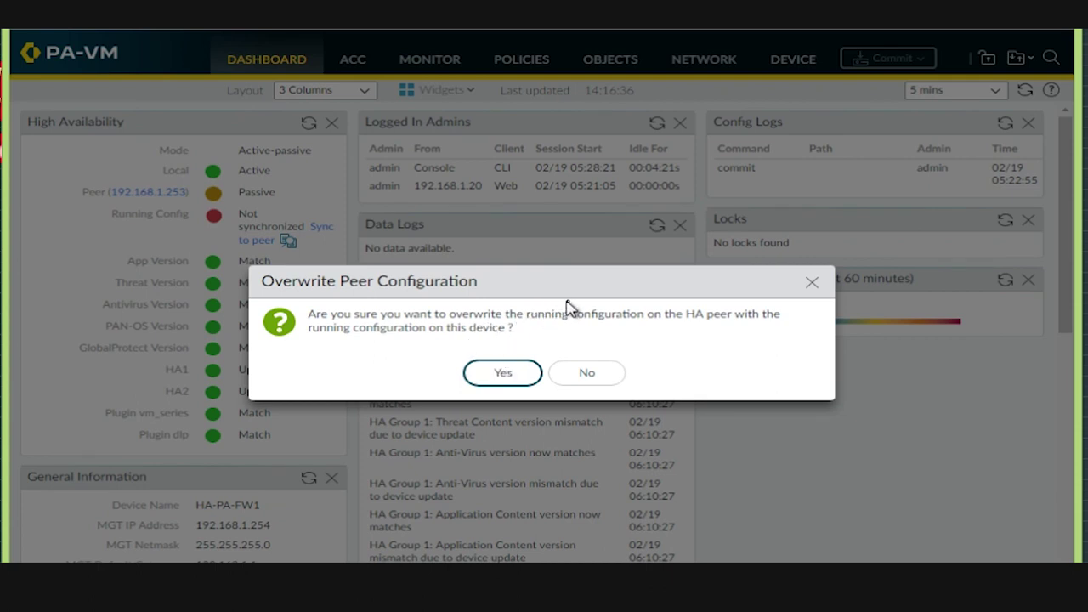
pyautogui.press('Return')
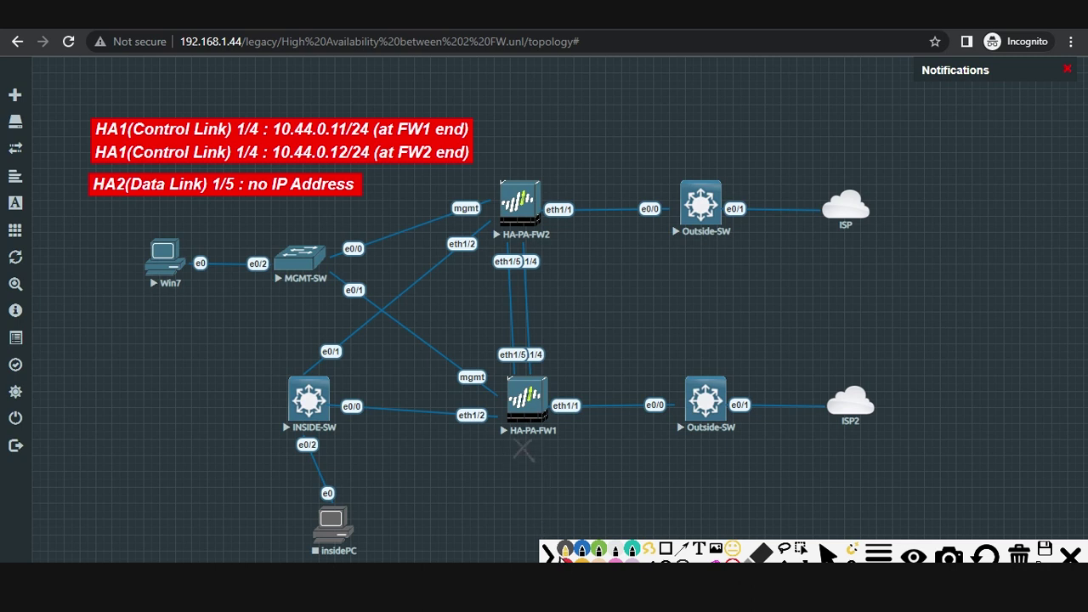
pyautogui.moveTo(541, 439); pyautogui.dragTo(507, 460)
pyautogui.moveTo(507, 446); pyautogui.dragTo(542, 470)
pyautogui.moveTo(532, 347)
pyautogui.mouseDown()
pyautogui.moveTo(512, 438)
pyautogui.moveTo(541, 345)
pyautogui.mouseUp()
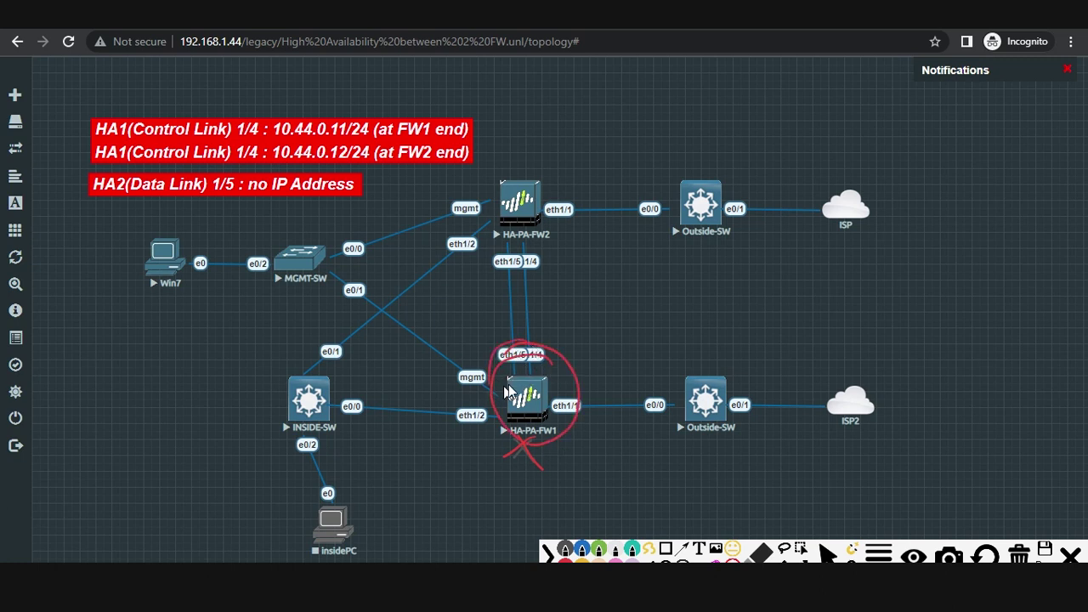
pyautogui.moveTo(474, 359)
pyautogui.mouseDown()
pyautogui.moveTo(488, 290)
pyautogui.moveTo(518, 238)
pyautogui.moveTo(524, 265)
pyautogui.mouseUp()
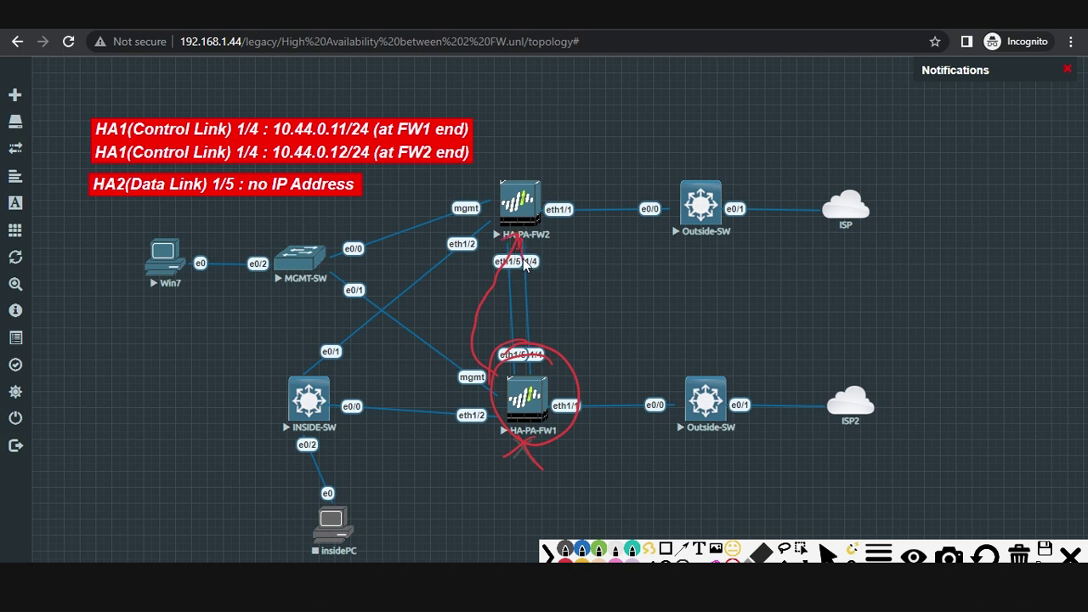
pyautogui.moveTo(544, 153); pyautogui.dragTo(644, 155)
pyautogui.moveTo(575, 181); pyautogui.dragTo(628, 180)
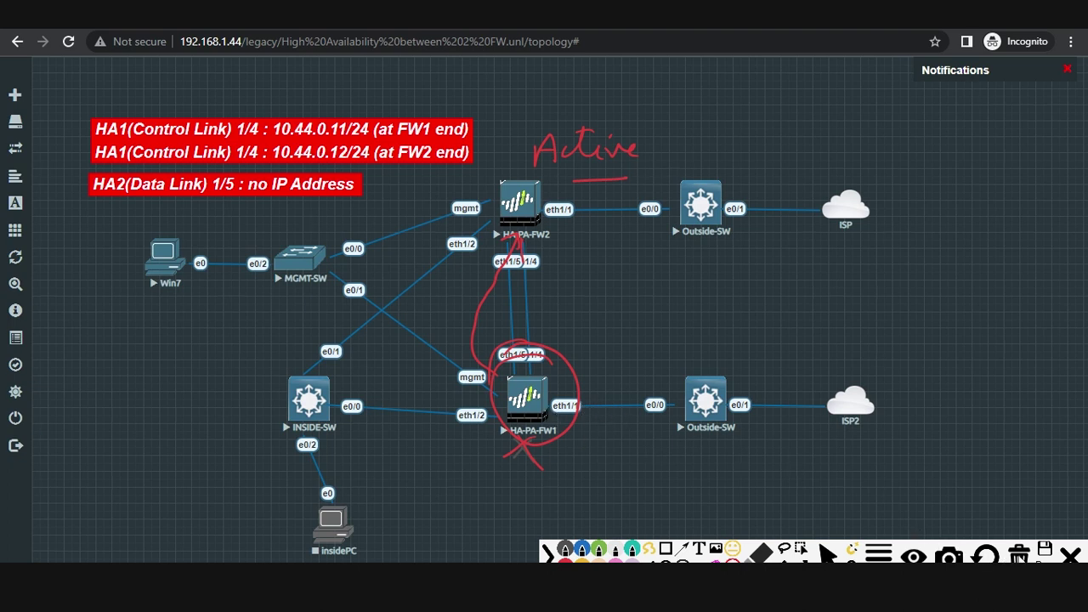
pyautogui.click(1019, 555)
pyautogui.moveTo(581, 384)
pyautogui.mouseDown()
pyautogui.moveTo(564, 417)
pyautogui.moveTo(581, 417)
pyautogui.mouseUp()
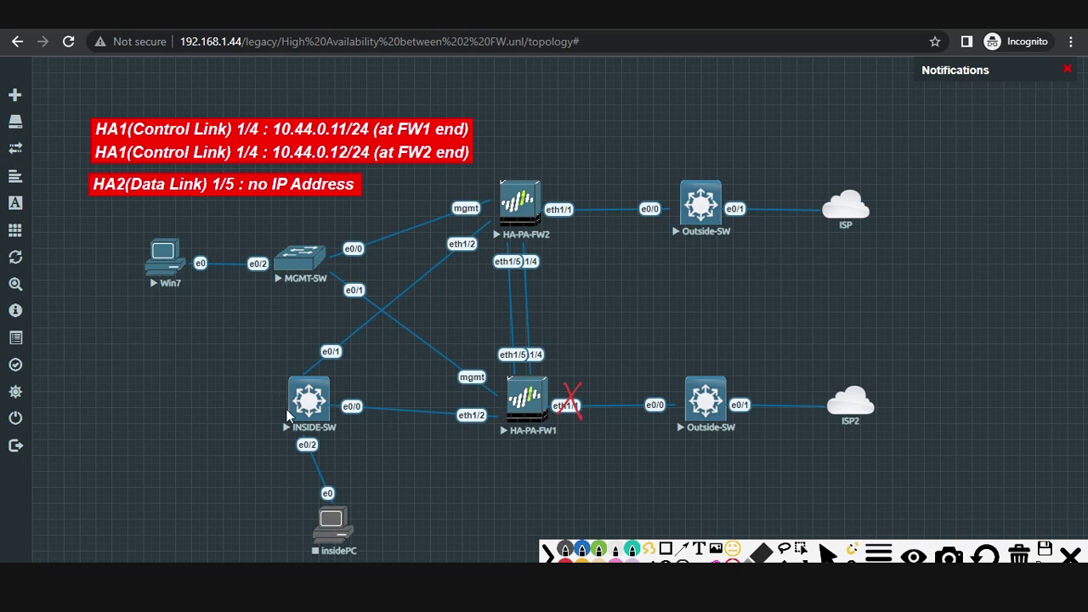
pyautogui.moveTo(300, 523)
pyautogui.mouseDown()
pyautogui.moveTo(264, 412)
pyautogui.moveTo(437, 393)
pyautogui.moveTo(430, 299)
pyautogui.moveTo(516, 238)
pyautogui.moveTo(488, 240)
pyautogui.mouseUp()
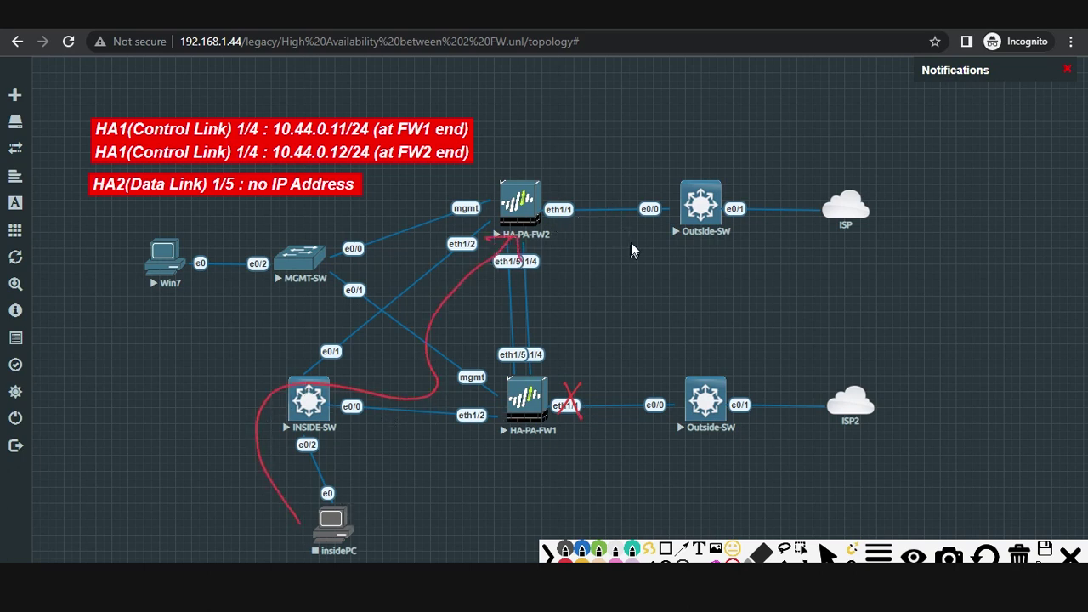
pyautogui.moveTo(554, 358); pyautogui.dragTo(497, 384)
pyautogui.moveTo(515, 431); pyautogui.dragTo(511, 407)
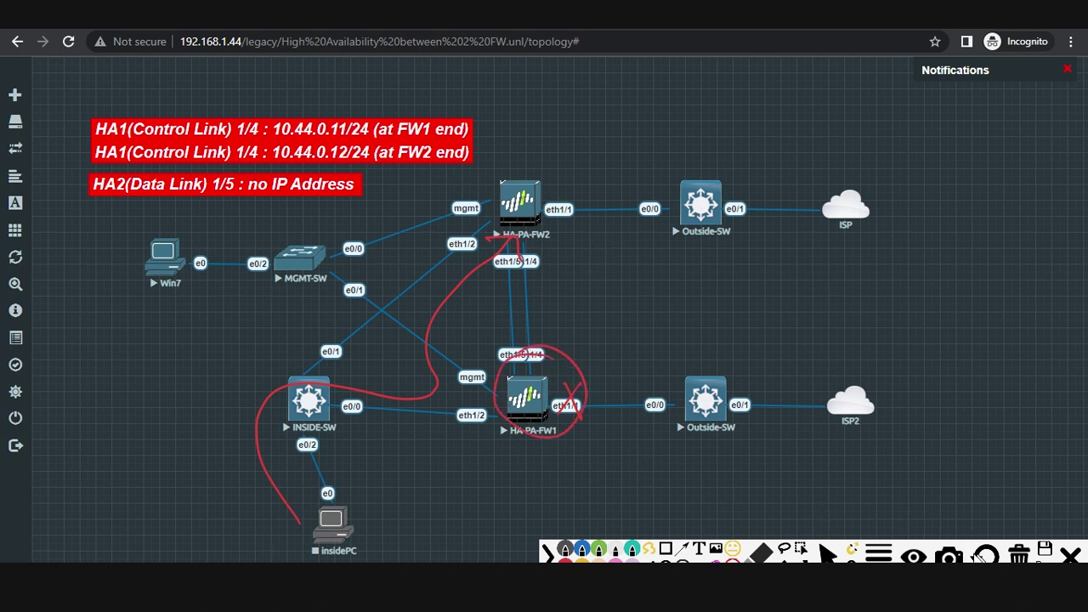
pyautogui.click(1013, 555)
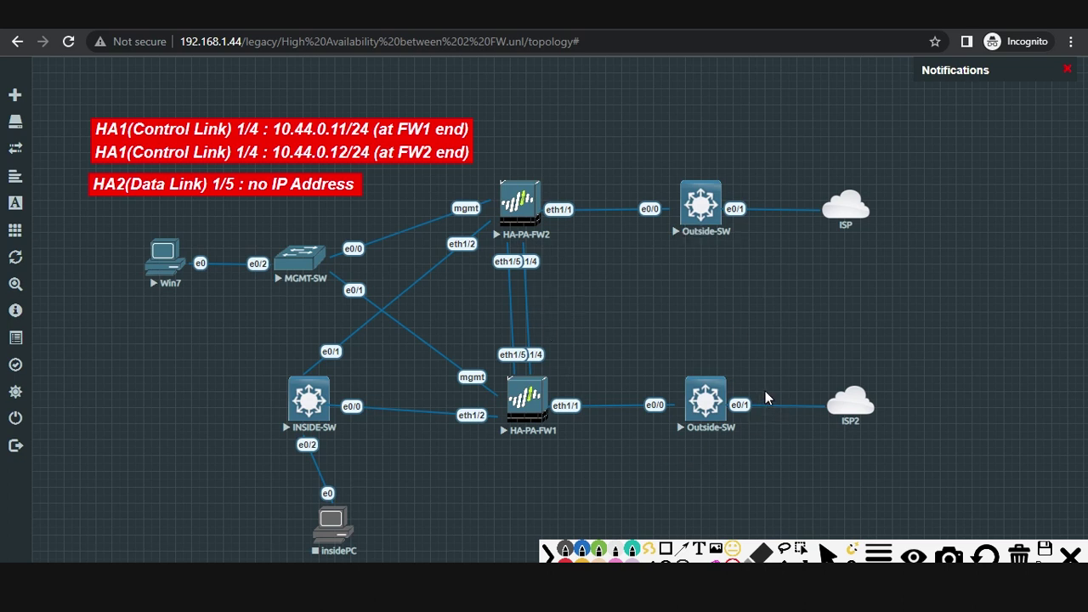
pyautogui.moveTo(763, 388)
pyautogui.mouseDown()
pyautogui.moveTo(735, 422)
pyautogui.moveTo(764, 422)
pyautogui.mouseUp()
pyautogui.moveTo(545, 364)
pyautogui.mouseDown()
pyautogui.moveTo(473, 413)
pyautogui.moveTo(575, 425)
pyautogui.moveTo(535, 352)
pyautogui.moveTo(503, 422)
pyautogui.moveTo(533, 421)
pyautogui.mouseUp()
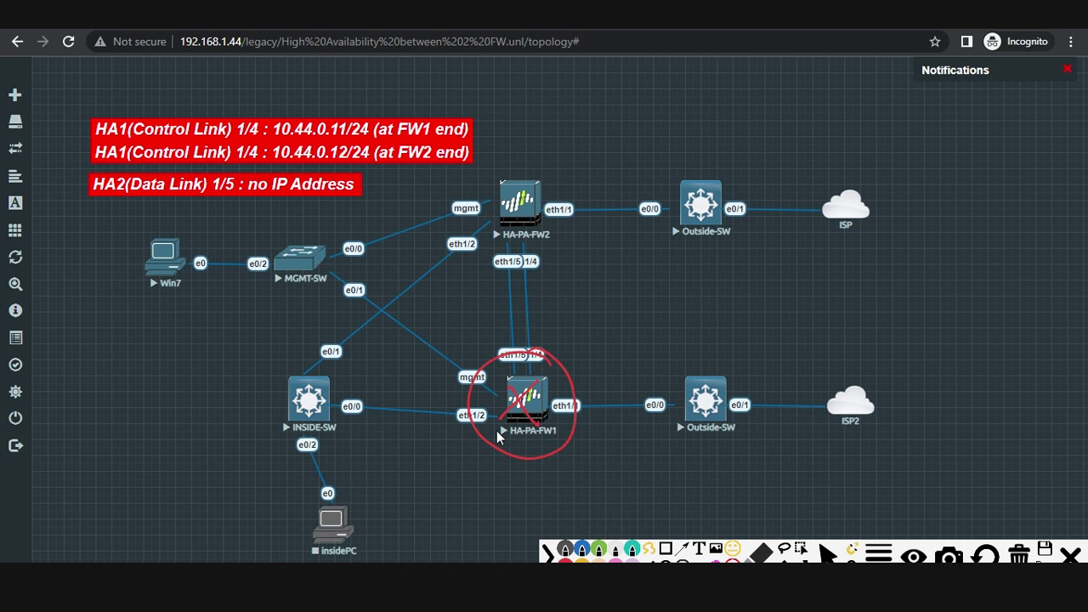
pyautogui.moveTo(342, 374); pyautogui.dragTo(499, 242)
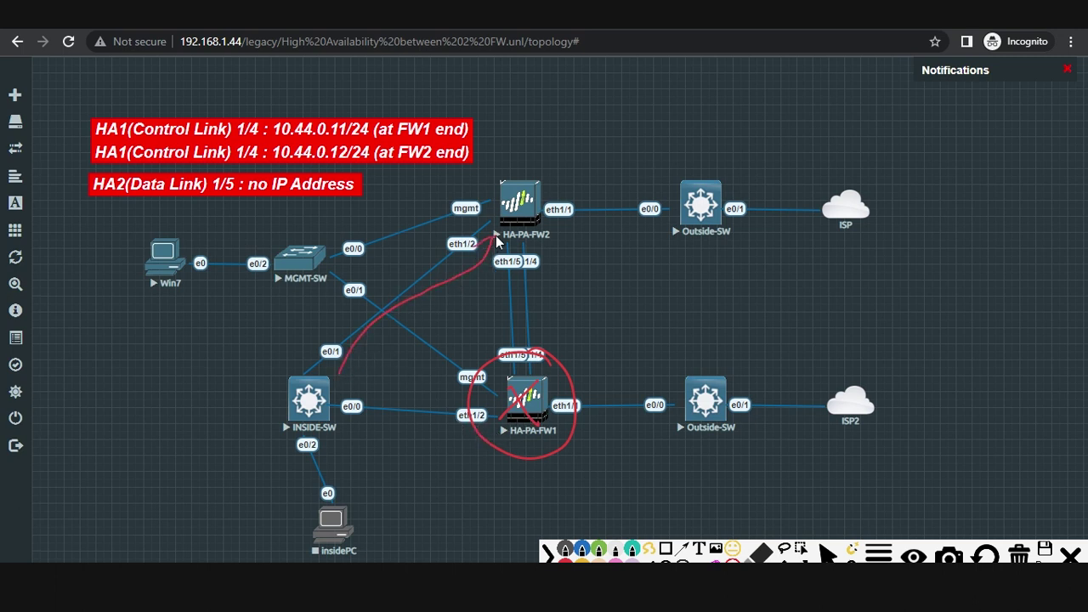
pyautogui.moveTo(552, 194)
pyautogui.mouseDown()
pyautogui.moveTo(493, 252)
pyautogui.moveTo(512, 183)
pyautogui.moveTo(544, 175)
pyautogui.mouseUp()
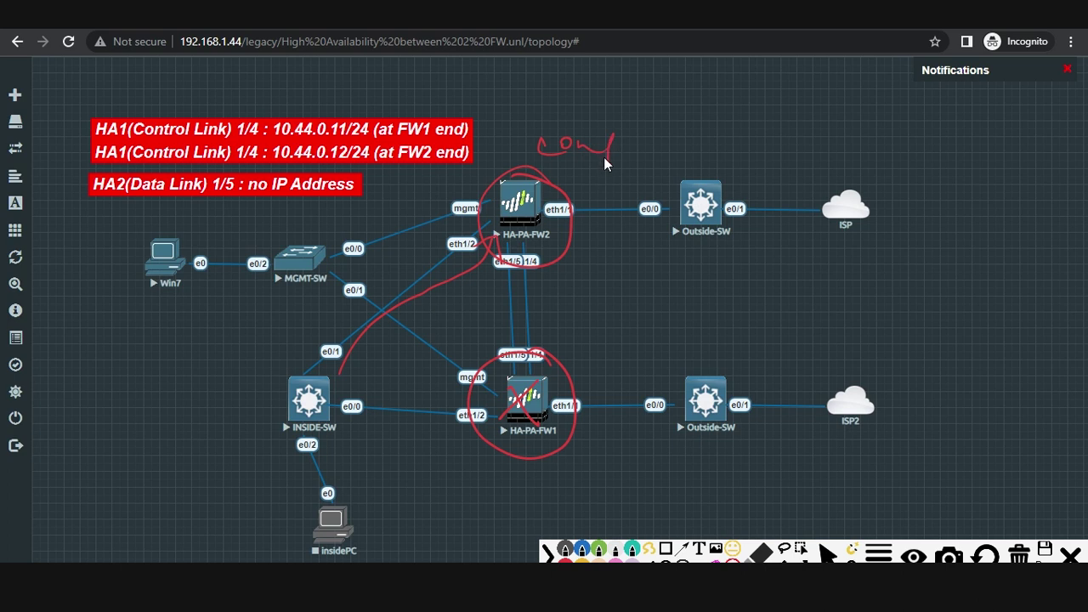
pyautogui.moveTo(676, 145)
pyautogui.mouseDown()
pyautogui.moveTo(748, 136)
pyautogui.moveTo(779, 155)
pyautogui.moveTo(811, 151)
pyautogui.mouseUp()
pyautogui.moveTo(828, 120); pyautogui.dragTo(842, 159)
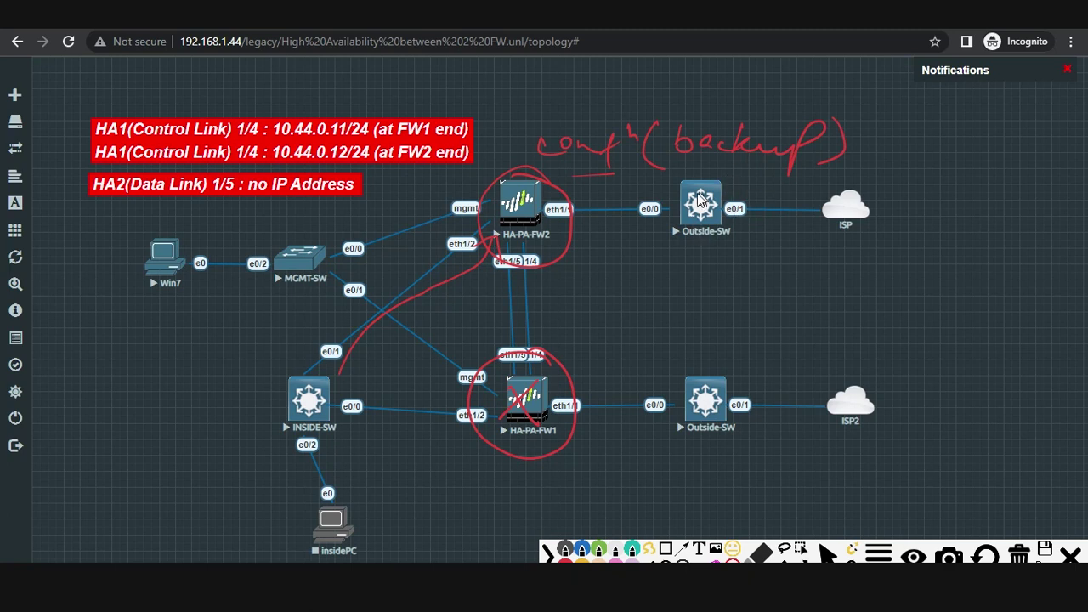
pyautogui.moveTo(520, 352)
pyautogui.mouseDown()
pyautogui.moveTo(528, 270)
pyautogui.moveTo(601, 292)
pyautogui.mouseUp()
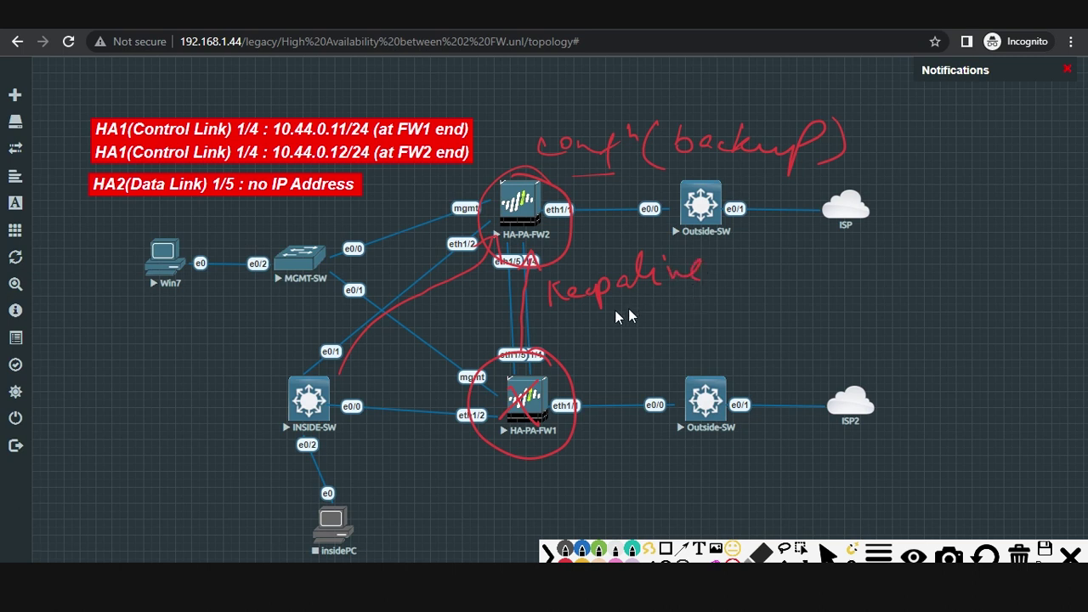
pyautogui.moveTo(522, 348); pyautogui.dragTo(530, 255)
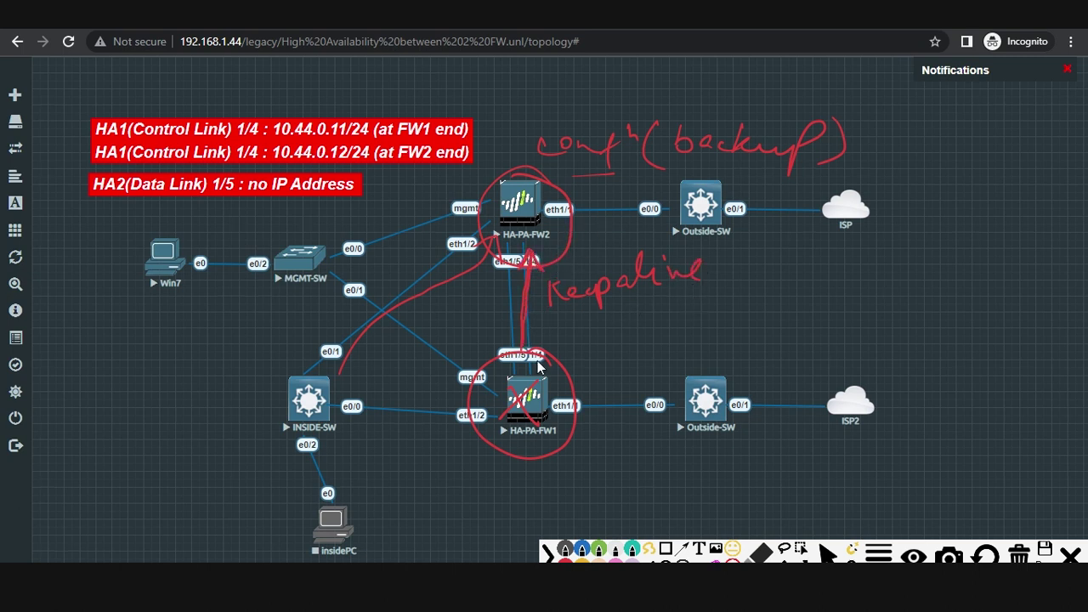
pyautogui.moveTo(517, 359)
pyautogui.mouseDown()
pyautogui.moveTo(518, 308)
pyautogui.moveTo(513, 293)
pyautogui.moveTo(506, 349)
pyautogui.moveTo(501, 270)
pyautogui.moveTo(522, 281)
pyautogui.moveTo(549, 272)
pyautogui.moveTo(549, 204)
pyautogui.moveTo(492, 238)
pyautogui.mouseUp()
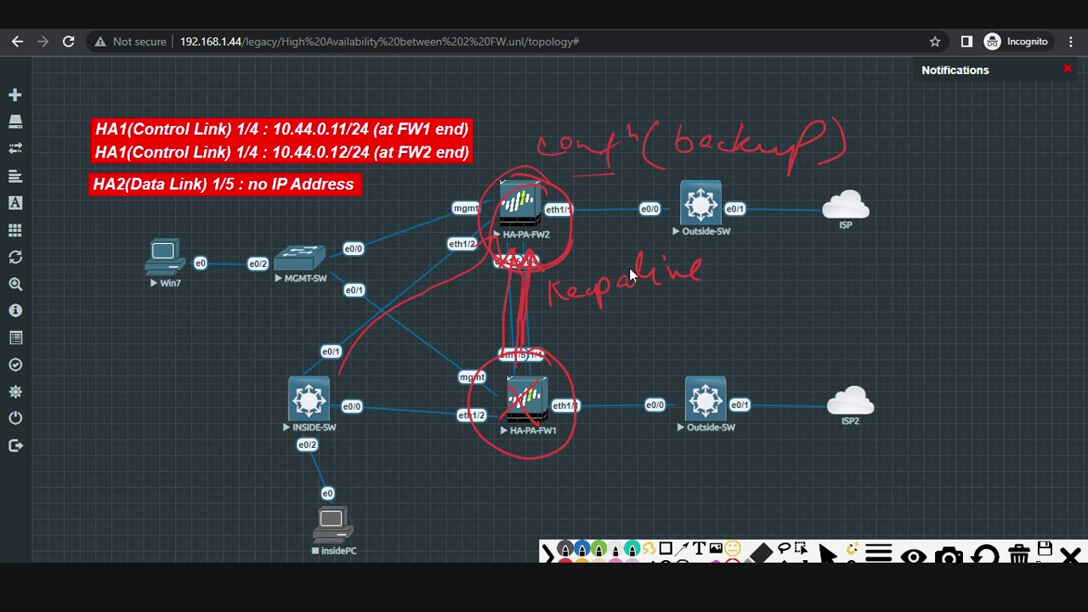
pyautogui.moveTo(591, 167); pyautogui.dragTo(613, 168)
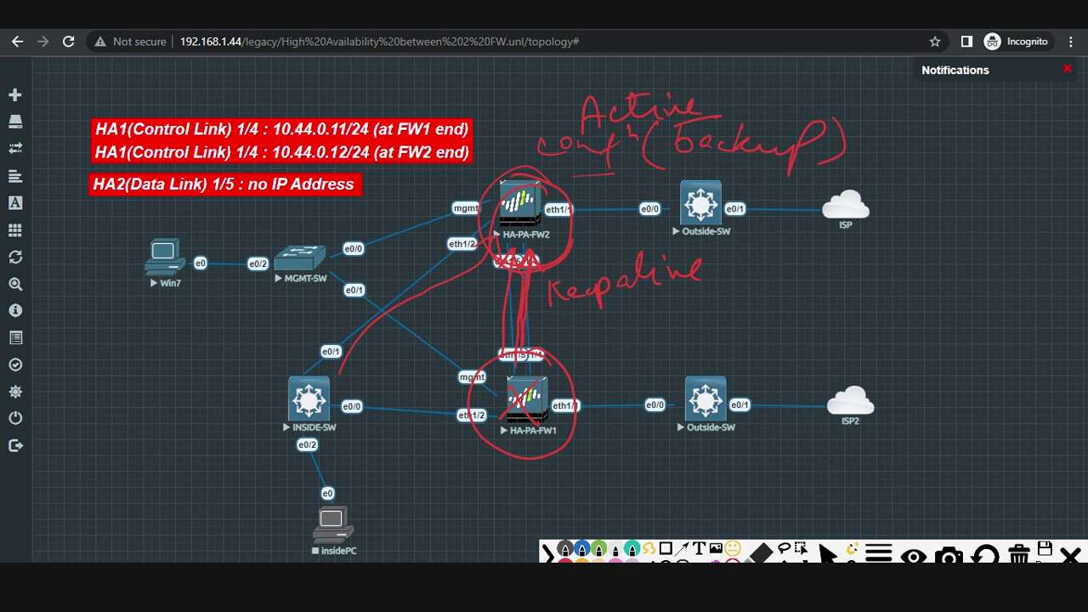
pyautogui.press('Delete')
pyautogui.moveTo(558, 387)
pyautogui.mouseDown()
pyautogui.moveTo(495, 404)
pyautogui.moveTo(544, 371)
pyautogui.moveTo(535, 279)
pyautogui.moveTo(550, 304)
pyautogui.mouseUp()
pyautogui.moveTo(508, 350)
pyautogui.mouseDown()
pyautogui.moveTo(510, 286)
pyautogui.moveTo(521, 308)
pyautogui.moveTo(497, 336)
pyautogui.mouseUp()
pyautogui.moveTo(489, 299); pyautogui.dragTo(553, 348)
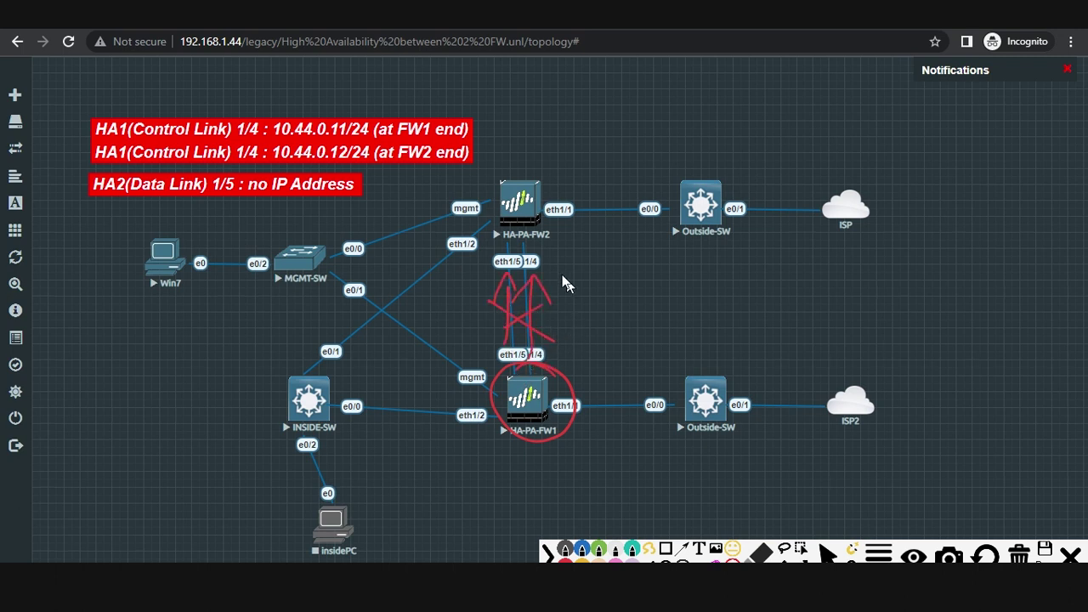
pyautogui.moveTo(542, 157)
pyautogui.mouseDown()
pyautogui.moveTo(520, 259)
pyautogui.moveTo(544, 153)
pyautogui.moveTo(592, 172)
pyautogui.mouseUp()
pyautogui.moveTo(627, 140)
pyautogui.mouseDown()
pyautogui.moveTo(629, 167)
pyautogui.moveTo(667, 170)
pyautogui.moveTo(707, 154)
pyautogui.mouseUp()
pyautogui.click(712, 170)
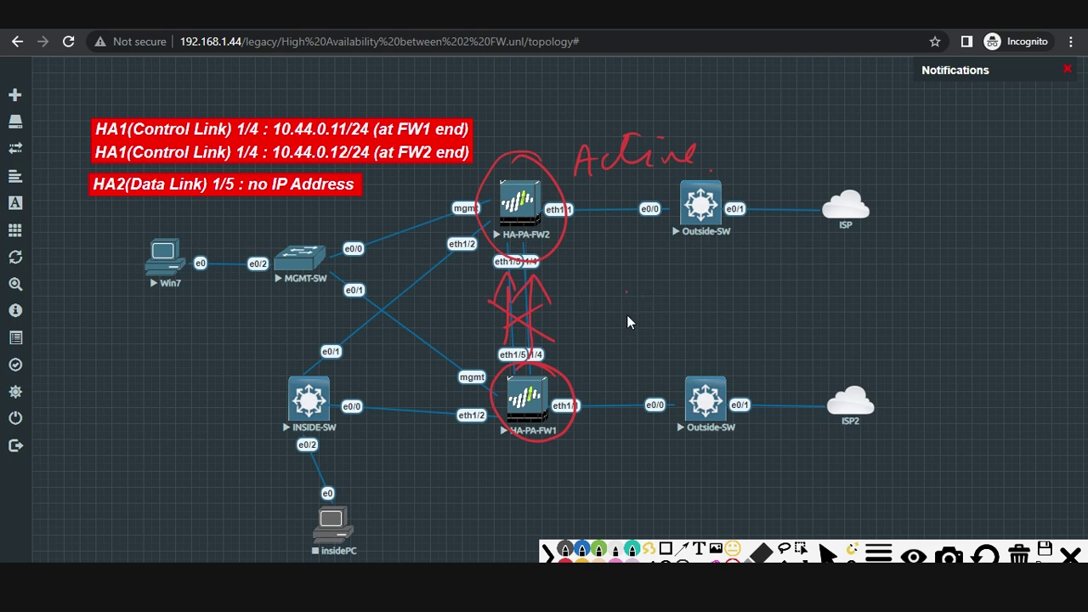
pyautogui.moveTo(629, 327)
pyautogui.mouseDown()
pyautogui.moveTo(722, 306)
pyautogui.moveTo(694, 303)
pyautogui.mouseUp()
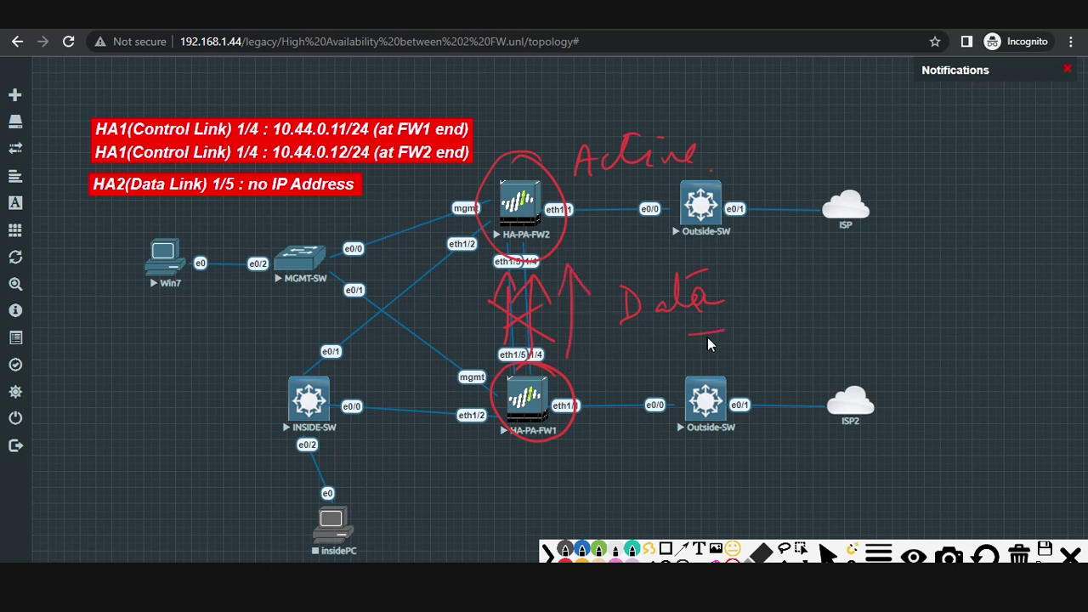
pyautogui.click(1019, 554)
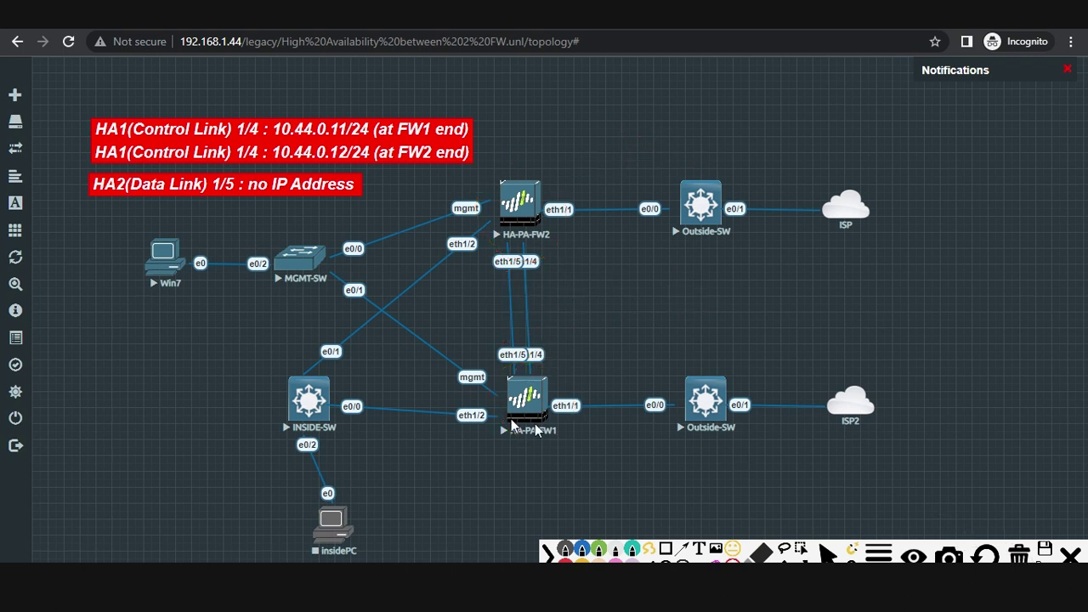
# - Examine the HA Group 1 session synchronization entries in HA-PA-FW1's System logs
pyautogui.click(1070, 554)
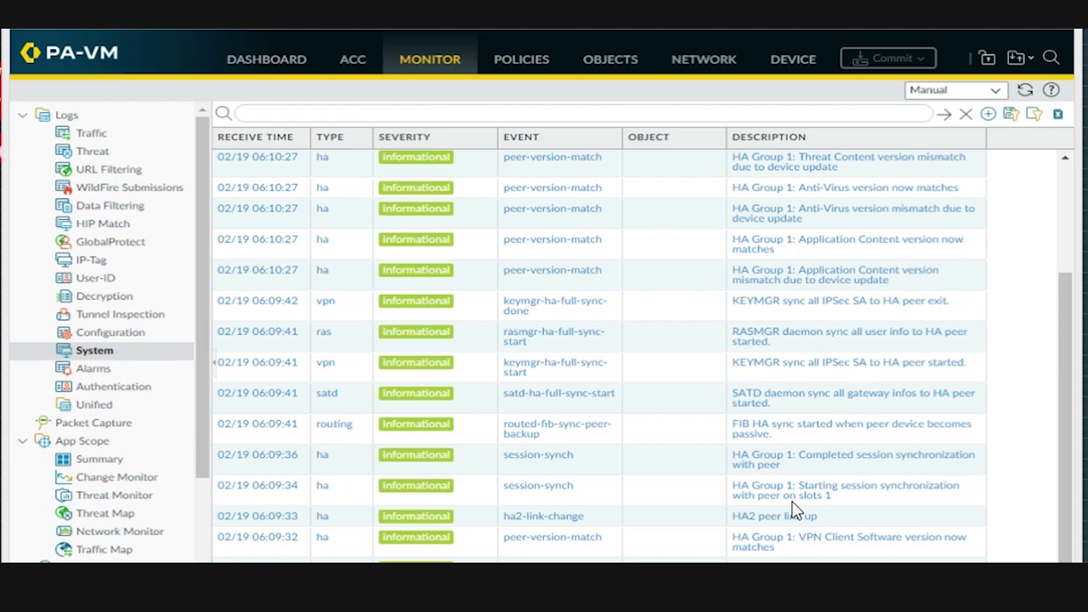
pyautogui.moveTo(773, 476)
pyautogui.mouseDown()
pyautogui.moveTo(728, 474)
pyautogui.moveTo(722, 498)
pyautogui.moveTo(784, 524)
pyautogui.moveTo(909, 525)
pyautogui.moveTo(984, 511)
pyautogui.moveTo(942, 474)
pyautogui.moveTo(782, 463)
pyautogui.moveTo(759, 481)
pyautogui.mouseUp()
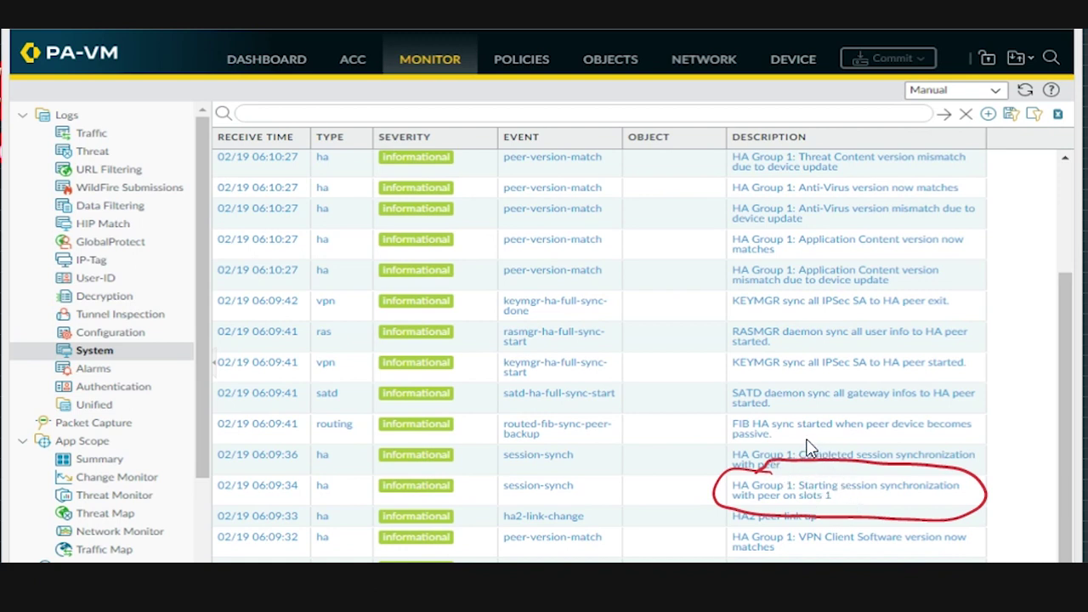
# - Examine the session synchronization completion entry and the Application, Anti-Virus and Threat Content peer-version-match entries in the System logs
pyautogui.moveTo(751, 442)
pyautogui.mouseDown()
pyautogui.moveTo(736, 473)
pyautogui.moveTo(908, 488)
pyautogui.moveTo(756, 442)
pyautogui.mouseUp()
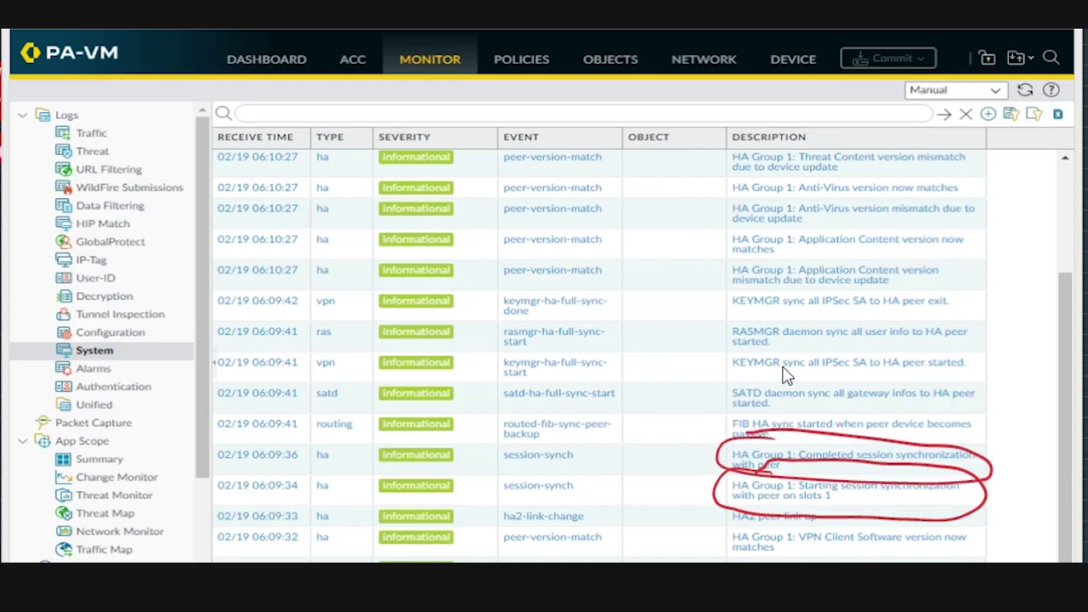
pyautogui.moveTo(715, 286); pyautogui.dragTo(736, 275)
pyautogui.moveTo(708, 253); pyautogui.dragTo(759, 241)
pyautogui.moveTo(706, 218); pyautogui.dragTo(756, 208)
pyautogui.moveTo(691, 193)
pyautogui.mouseDown()
pyautogui.moveTo(736, 178)
pyautogui.moveTo(724, 157)
pyautogui.mouseUp()
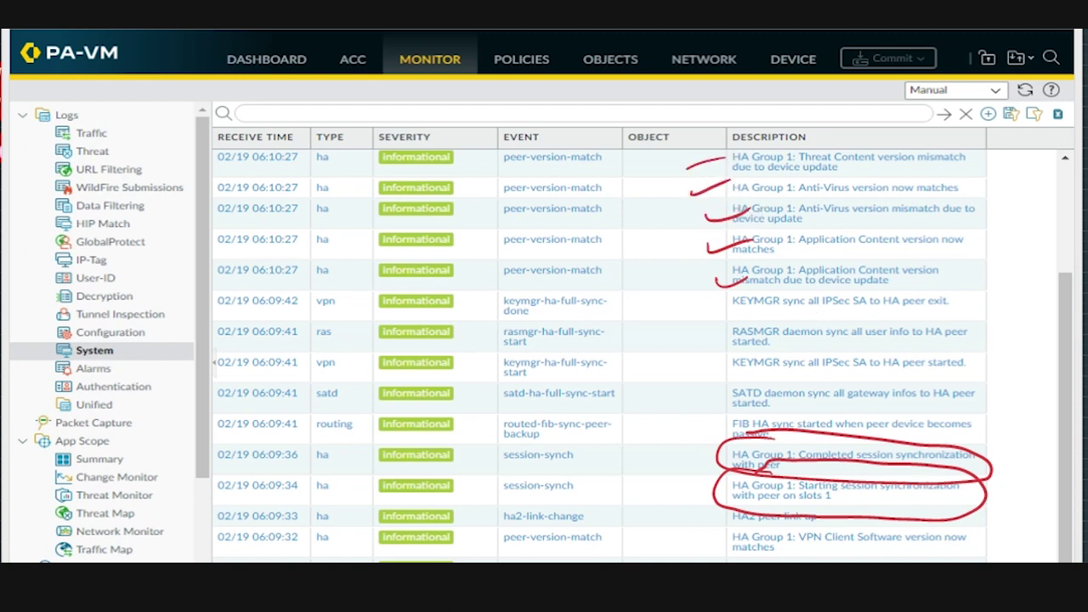
pyautogui.press('Escape')
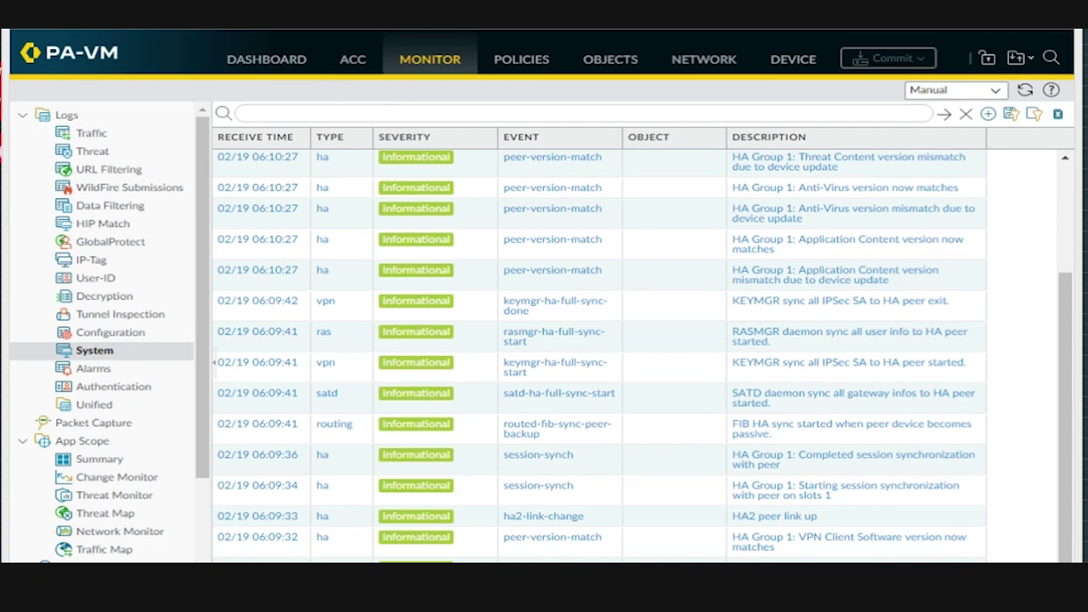
# - Check the latest System Logs entry on HA-PA-FW1's dashboard, and refresh the High Availability widget to check the running config's sync state
pyautogui.click(274, 60)
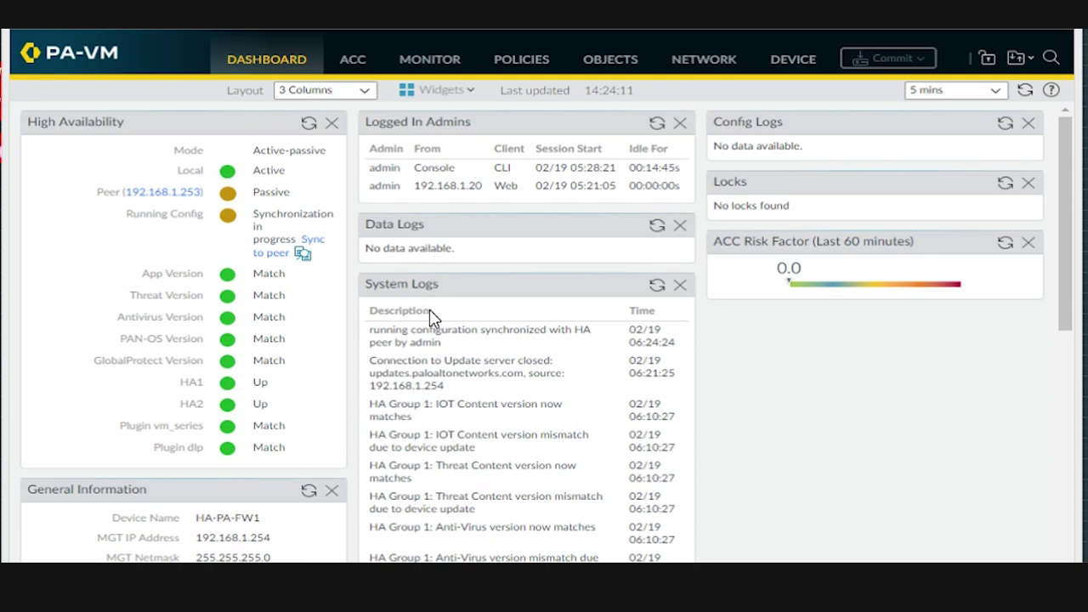
pyautogui.moveTo(410, 311)
pyautogui.mouseDown()
pyautogui.moveTo(371, 316)
pyautogui.moveTo(374, 349)
pyautogui.moveTo(528, 356)
pyautogui.moveTo(602, 344)
pyautogui.moveTo(548, 316)
pyautogui.moveTo(437, 313)
pyautogui.mouseUp()
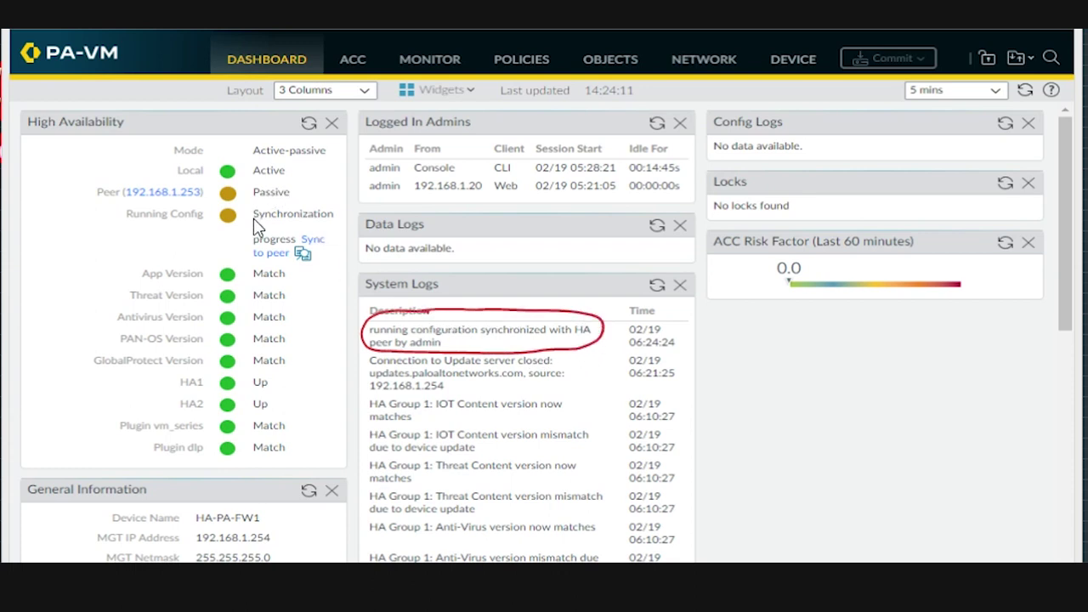
pyautogui.moveTo(228, 238)
pyautogui.mouseDown()
pyautogui.moveTo(235, 245)
pyautogui.moveTo(271, 225)
pyautogui.mouseUp()
pyautogui.press('Escape')
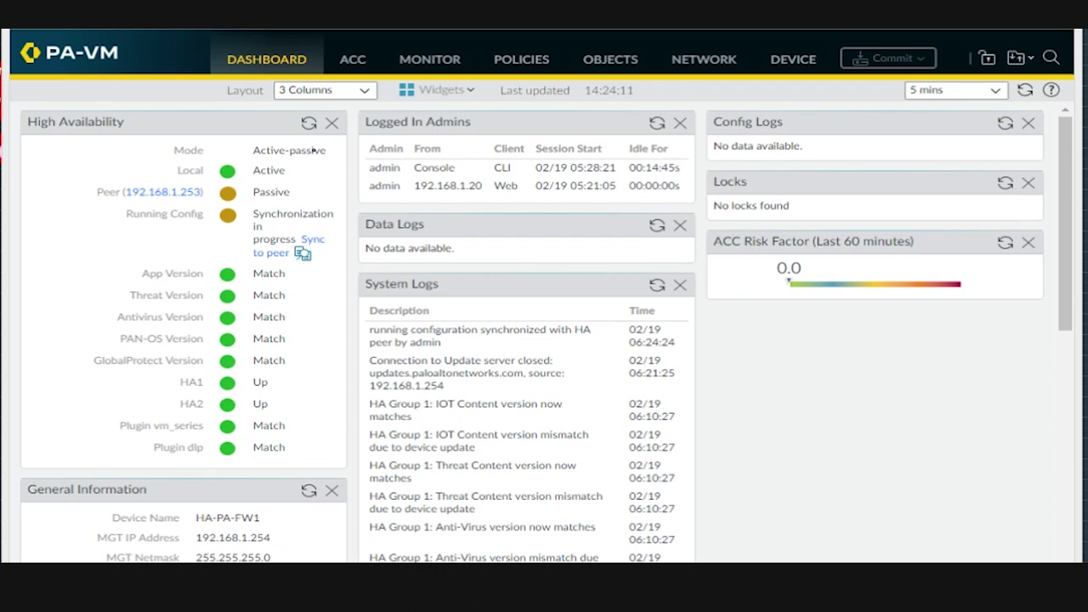
pyautogui.click(309, 123)
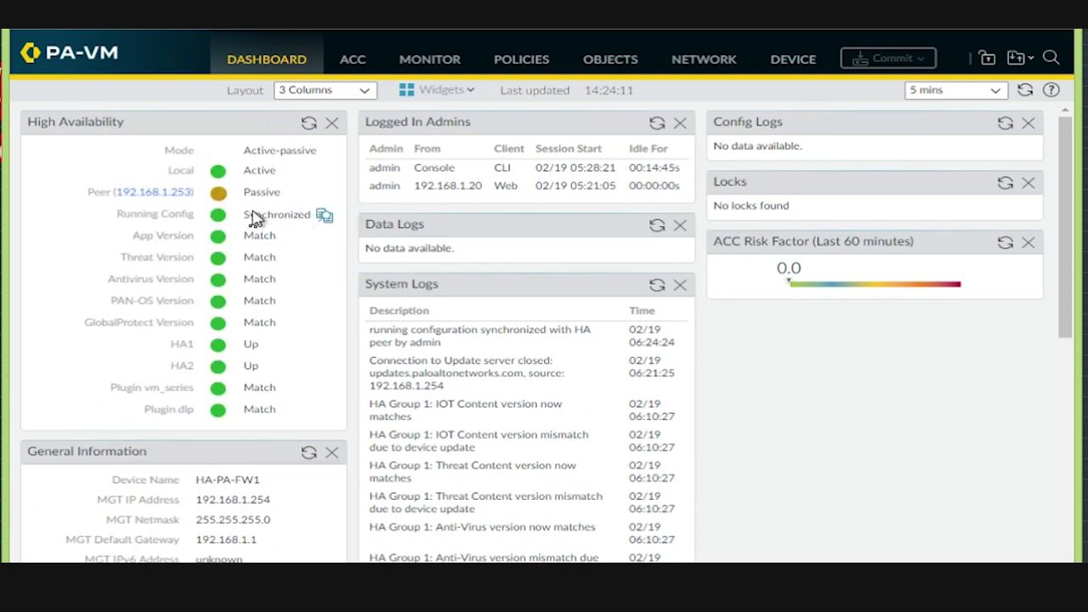
pyautogui.moveTo(267, 214); pyautogui.dragTo(296, 214)
pyautogui.click(430, 223)
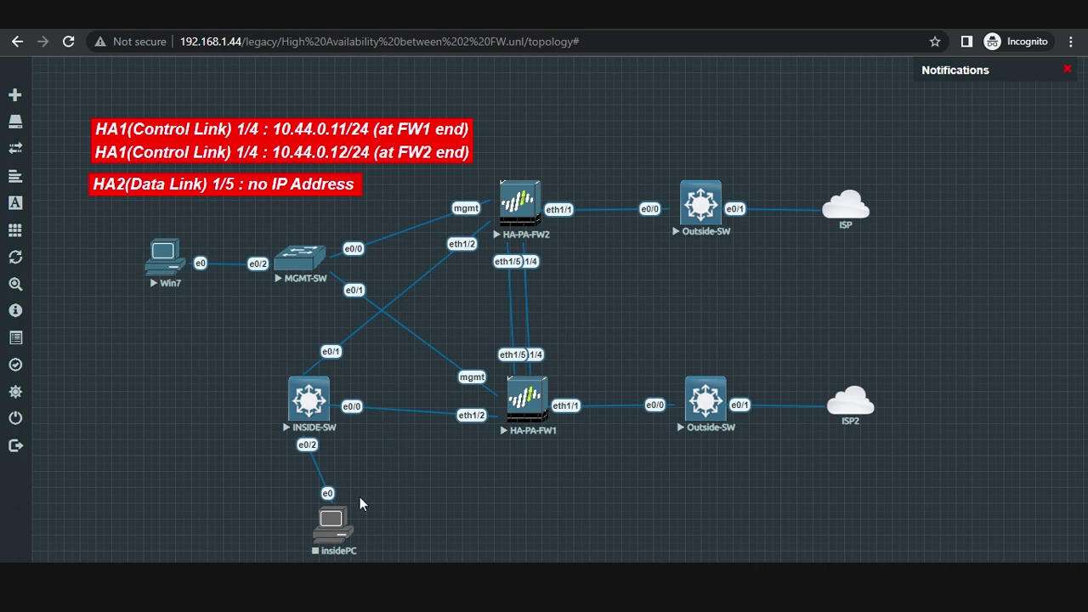
# - Start the insidePC node in the lab topology and display its IP configuration with ipconfig in the Command Prompt
pyautogui.click(330, 534)
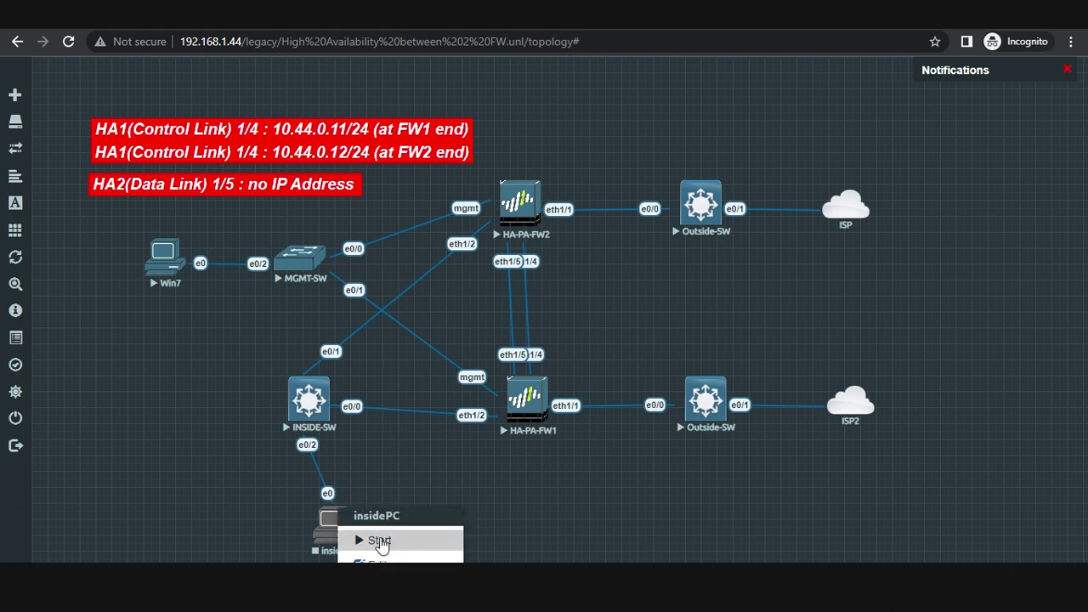
pyautogui.click(381, 542)
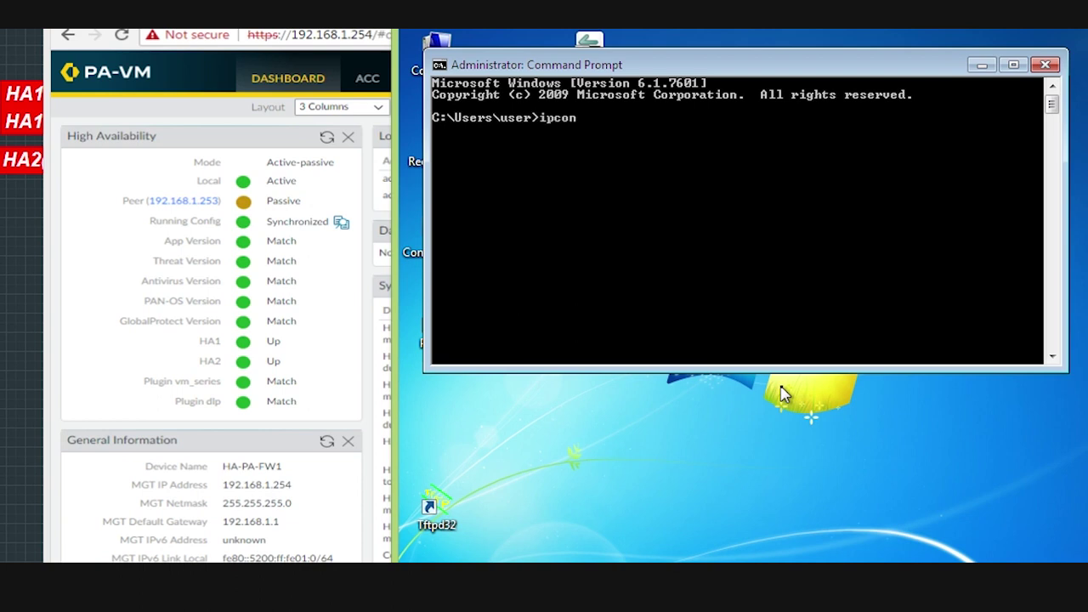
pyautogui.press('Return')
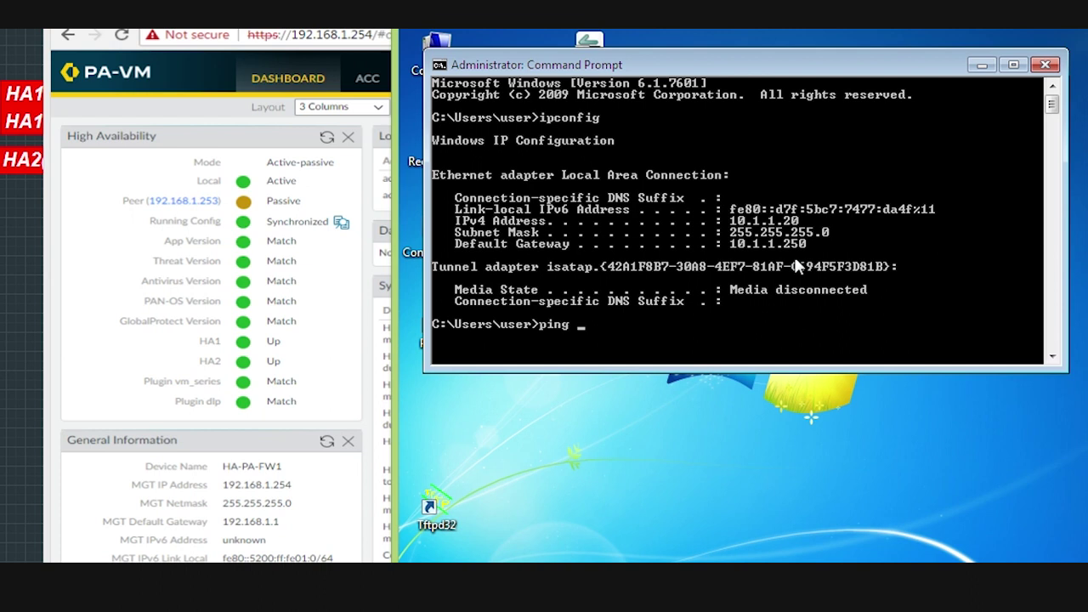
# - Ping 8.8.8.8 from insidePC, and start a continuous ping to the same address with ping 8.8.8.8 -t
pyautogui.write('8.8.8.')
pyautogui.press('Return')
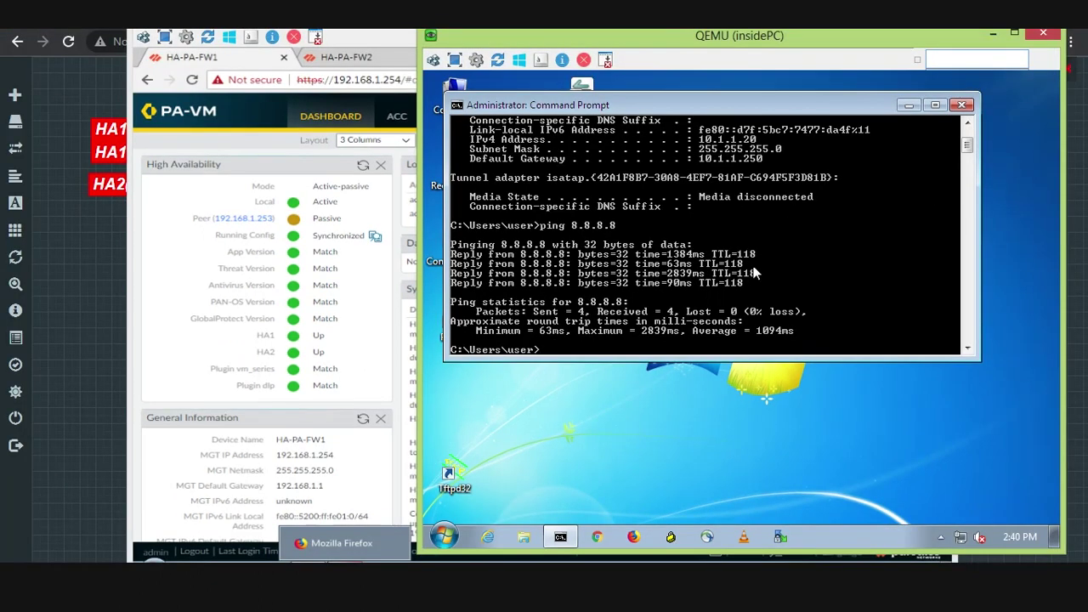
pyautogui.press('Up')
pyautogui.press('Return')
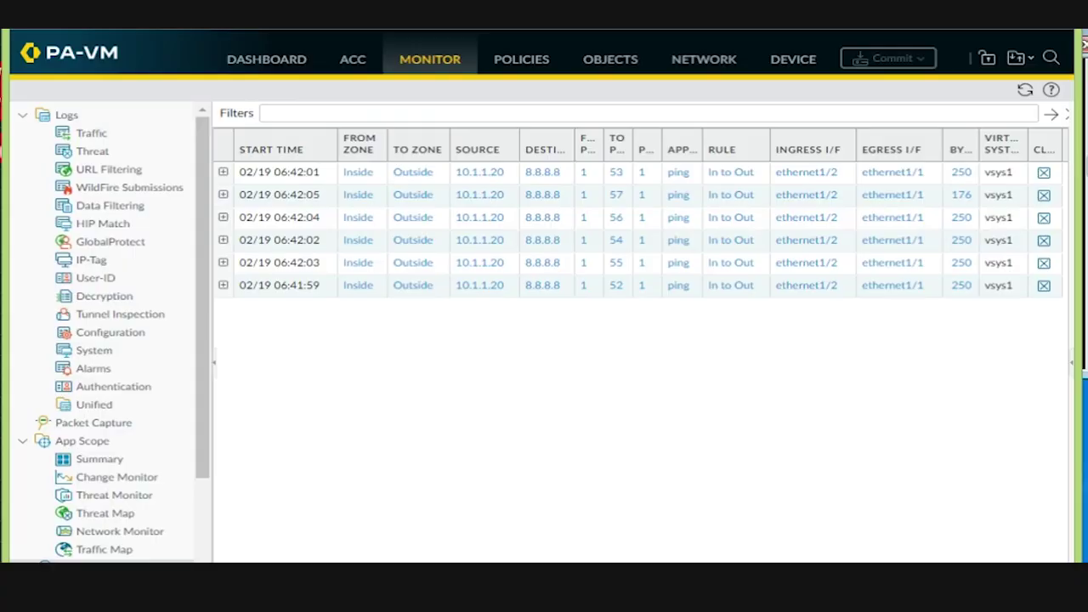
# - Examine the active ping session from insidePC on the firewall: zones, source, destination, port, application, rule, and ingress and egress interfaces
pyautogui.moveTo(379, 167)
pyautogui.mouseDown()
pyautogui.moveTo(352, 170)
pyautogui.moveTo(369, 187)
pyautogui.moveTo(442, 156)
pyautogui.moveTo(409, 201)
pyautogui.moveTo(408, 162)
pyautogui.mouseUp()
pyautogui.moveTo(506, 163)
pyautogui.mouseDown()
pyautogui.moveTo(457, 166)
pyautogui.moveTo(473, 195)
pyautogui.moveTo(509, 190)
pyautogui.moveTo(498, 163)
pyautogui.mouseUp()
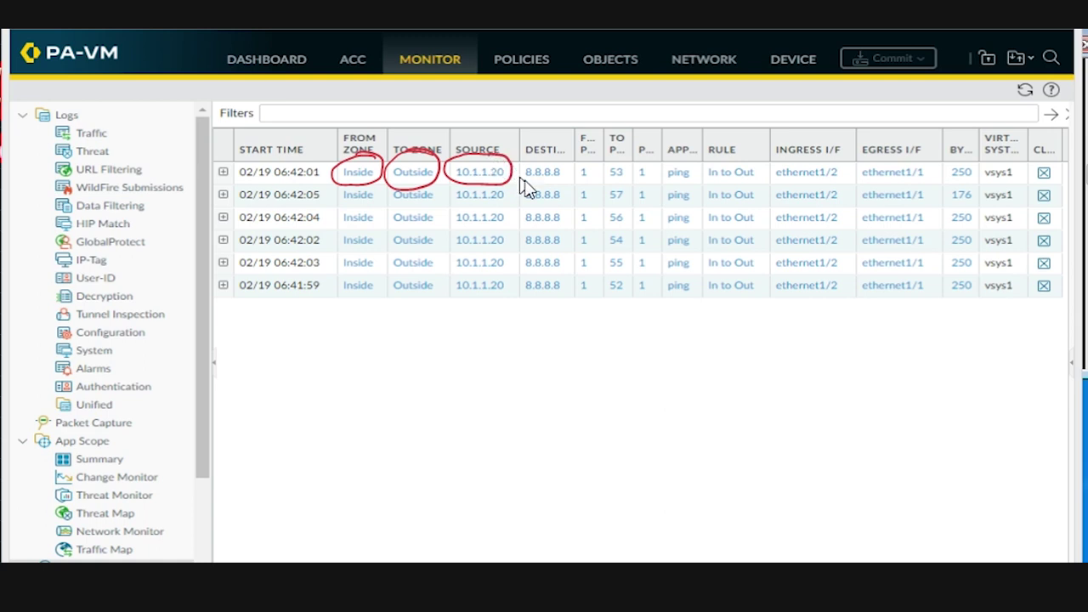
pyautogui.moveTo(562, 155)
pyautogui.mouseDown()
pyautogui.moveTo(544, 155)
pyautogui.moveTo(567, 174)
pyautogui.moveTo(561, 157)
pyautogui.mouseUp()
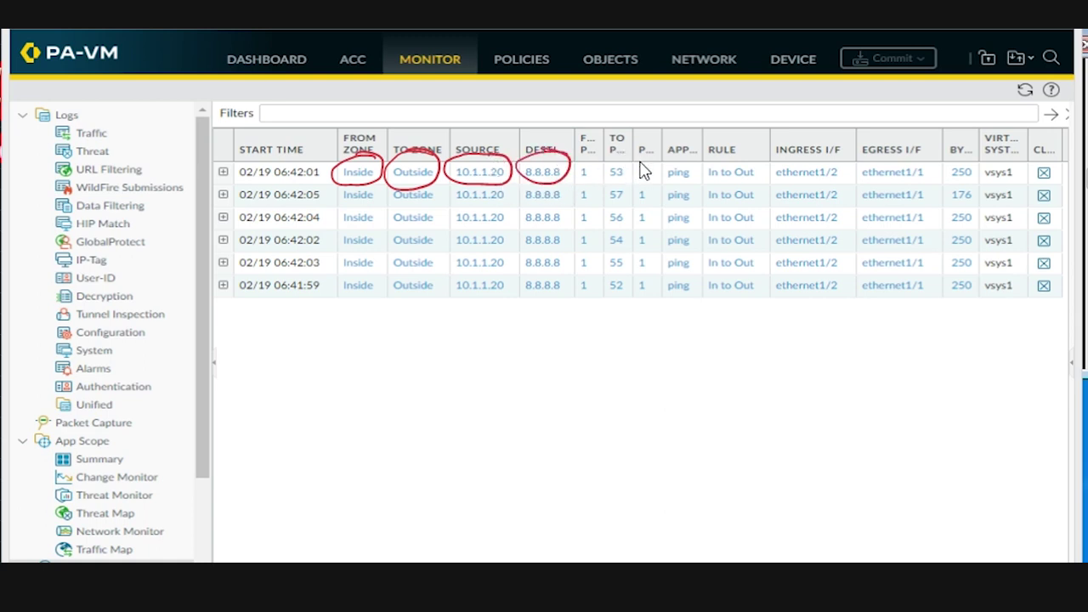
pyautogui.moveTo(629, 173)
pyautogui.mouseDown()
pyautogui.moveTo(607, 183)
pyautogui.moveTo(634, 163)
pyautogui.mouseUp()
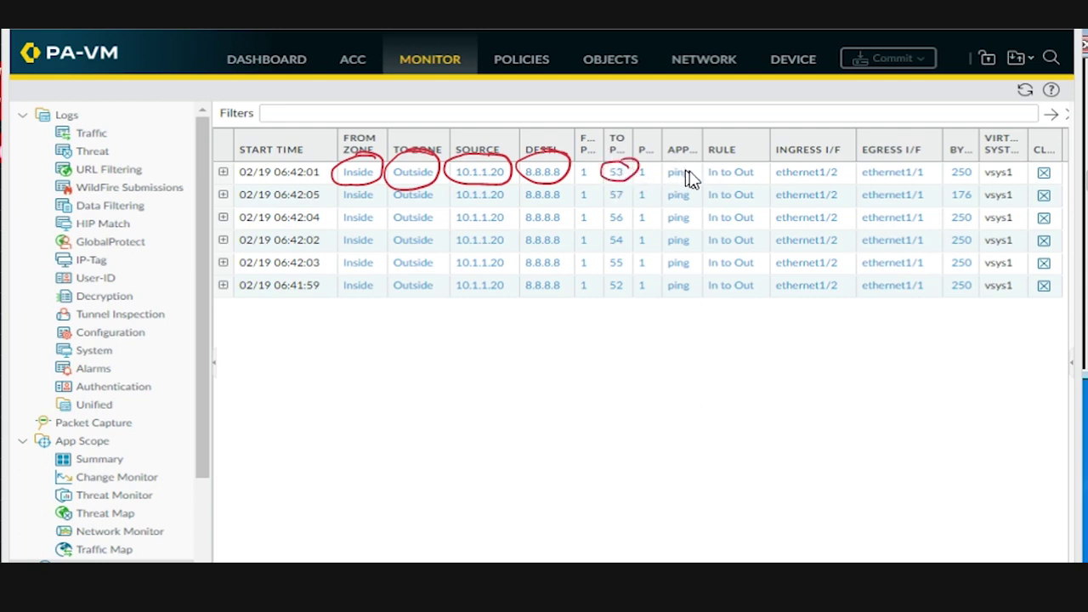
pyautogui.moveTo(697, 170); pyautogui.dragTo(722, 170)
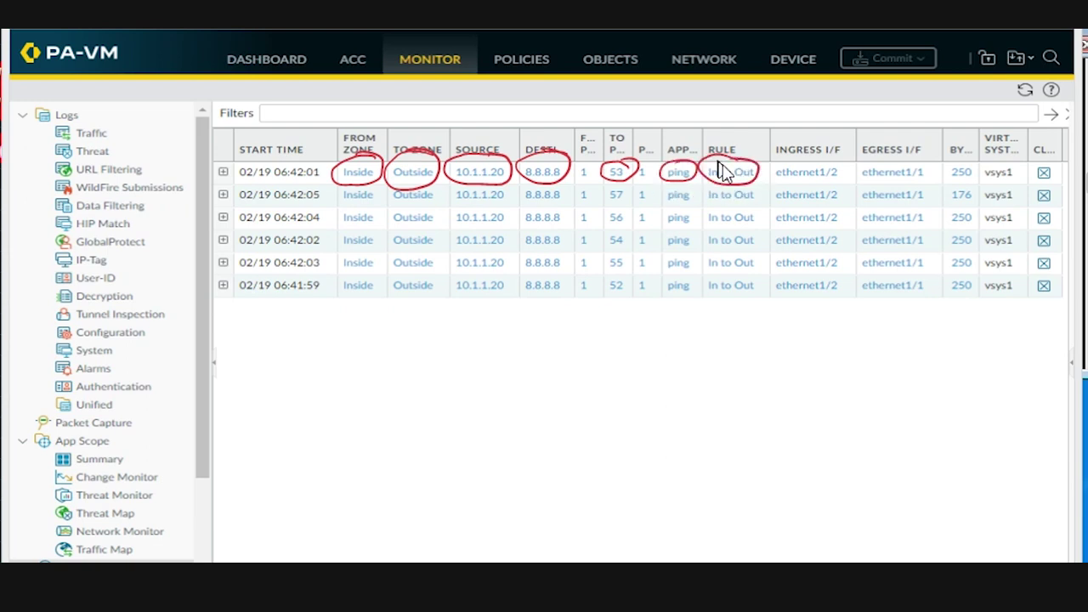
pyautogui.moveTo(844, 172)
pyautogui.mouseDown()
pyautogui.moveTo(782, 170)
pyautogui.moveTo(794, 192)
pyautogui.moveTo(840, 163)
pyautogui.mouseUp()
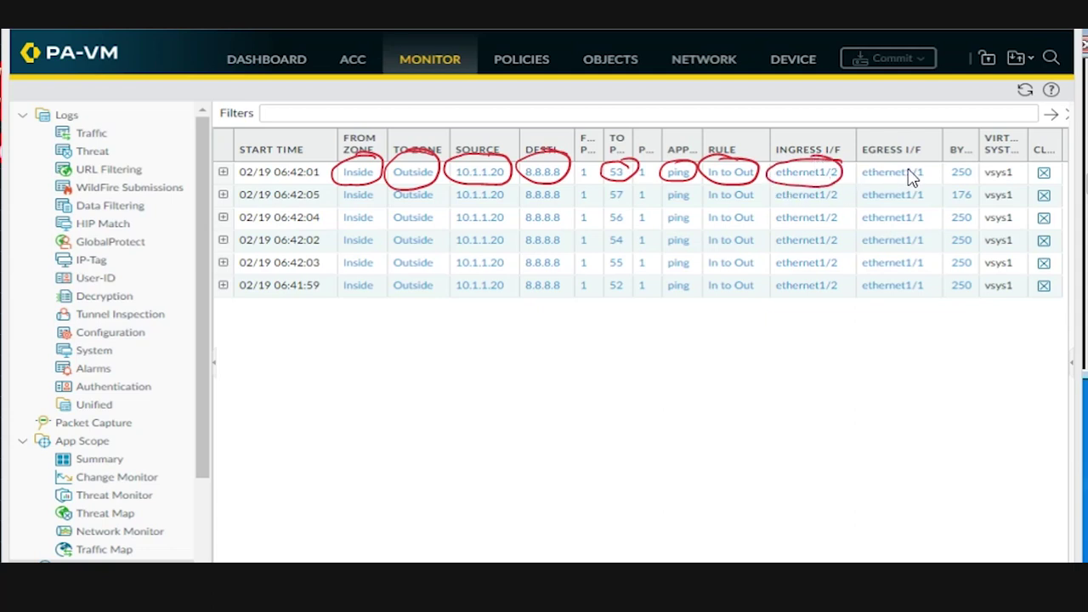
pyautogui.moveTo(934, 170)
pyautogui.mouseDown()
pyautogui.moveTo(889, 161)
pyautogui.moveTo(855, 184)
pyautogui.moveTo(903, 194)
pyautogui.moveTo(935, 176)
pyautogui.mouseUp()
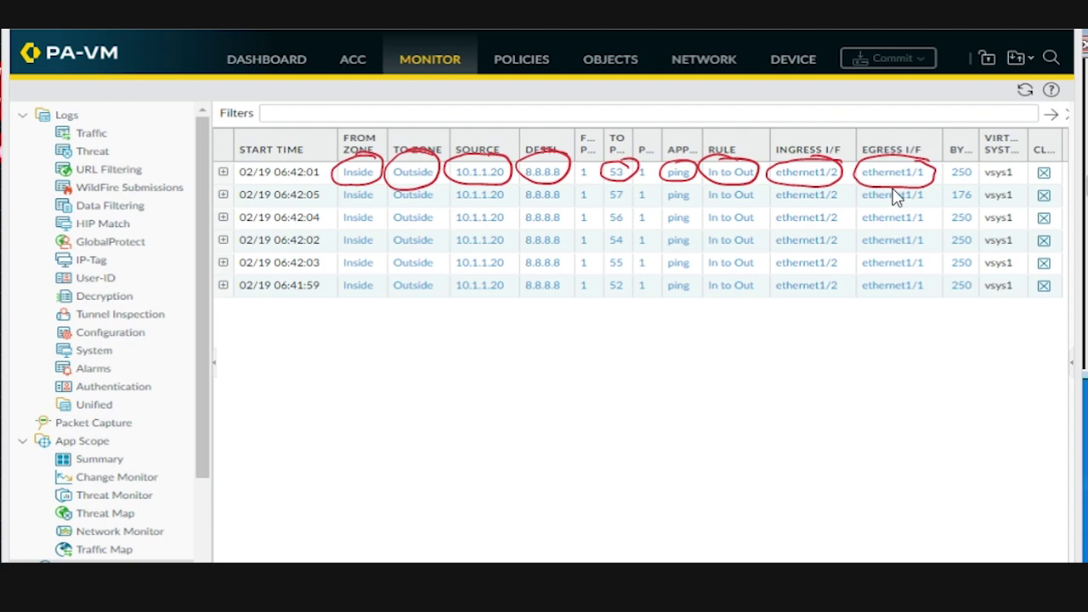
pyautogui.press('Escape')
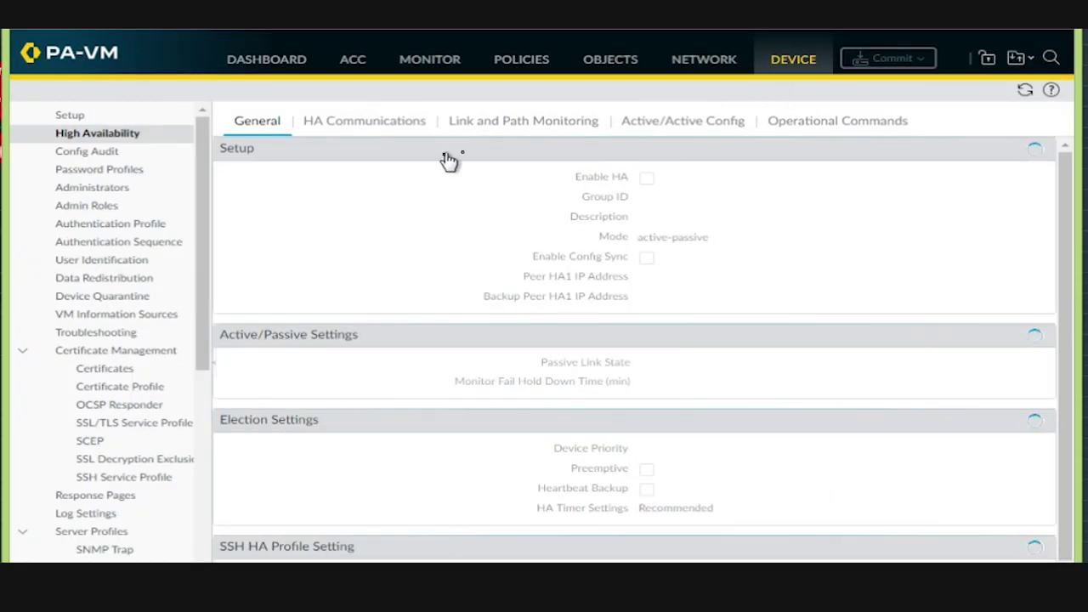
# - Suspend the local device HA-PA-FW1 for high availability with the operational command and confirm it
pyautogui.click(811, 128)
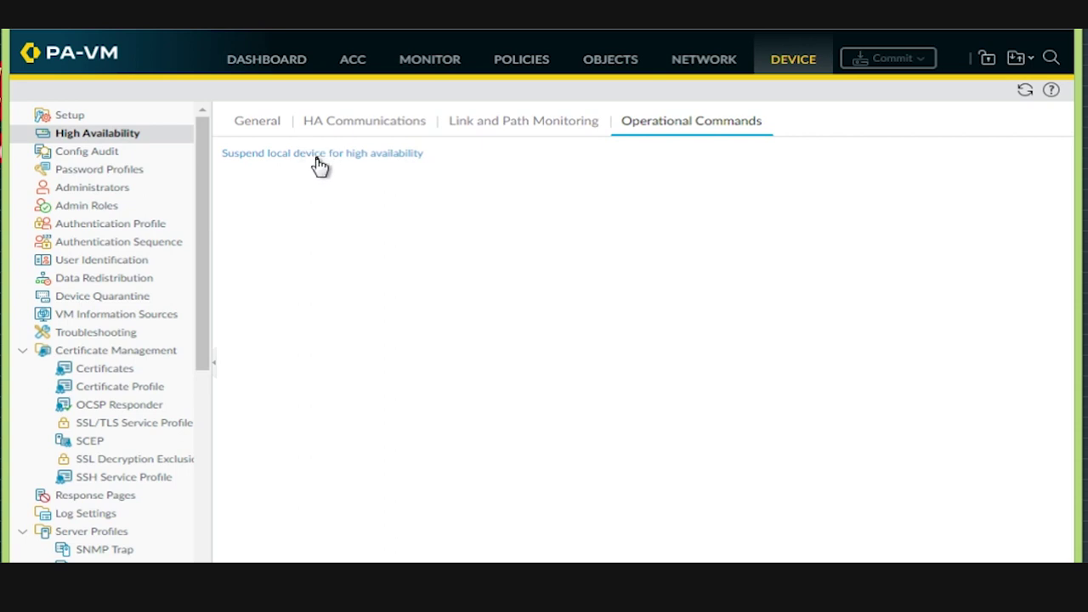
pyautogui.click(313, 162)
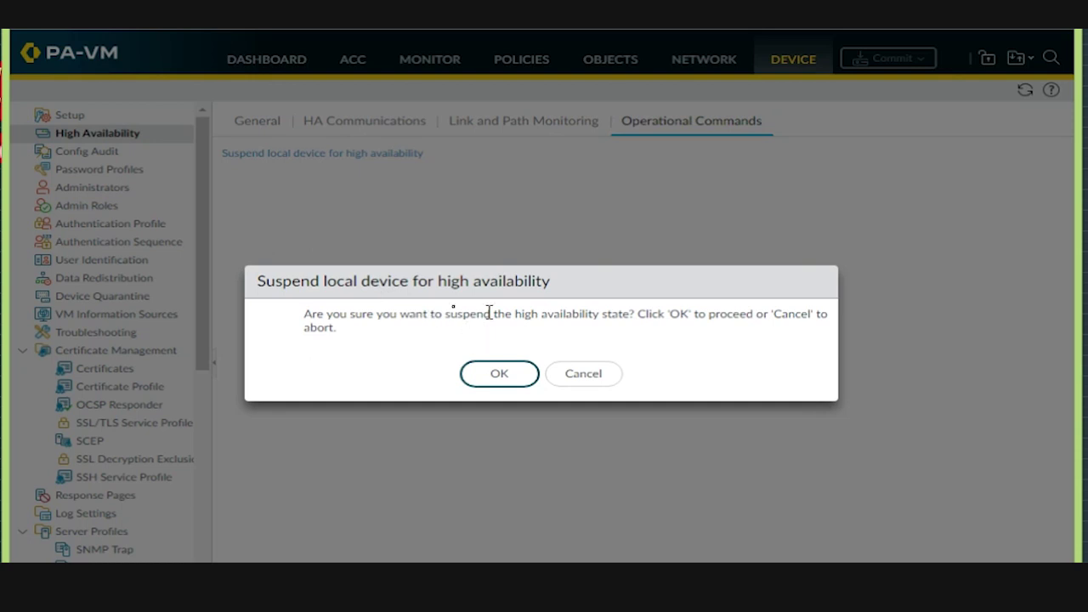
pyautogui.click(499, 373)
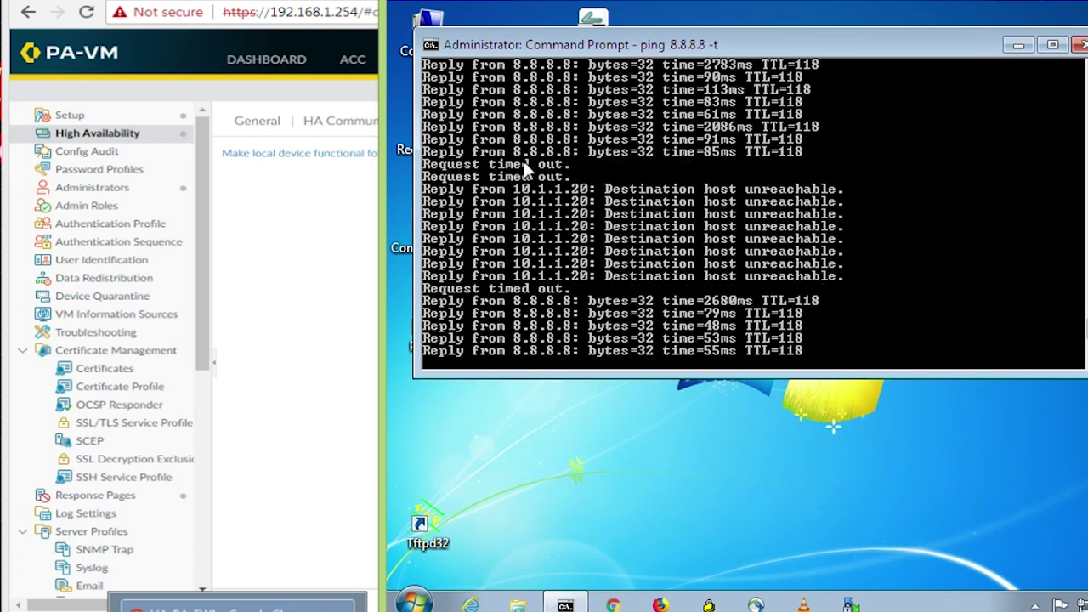
# - Stop the continuous ping on insidePC and examine its output before, during and after the failover in the maximized Command Prompt
pyautogui.hotkey('ctrl', 'c')
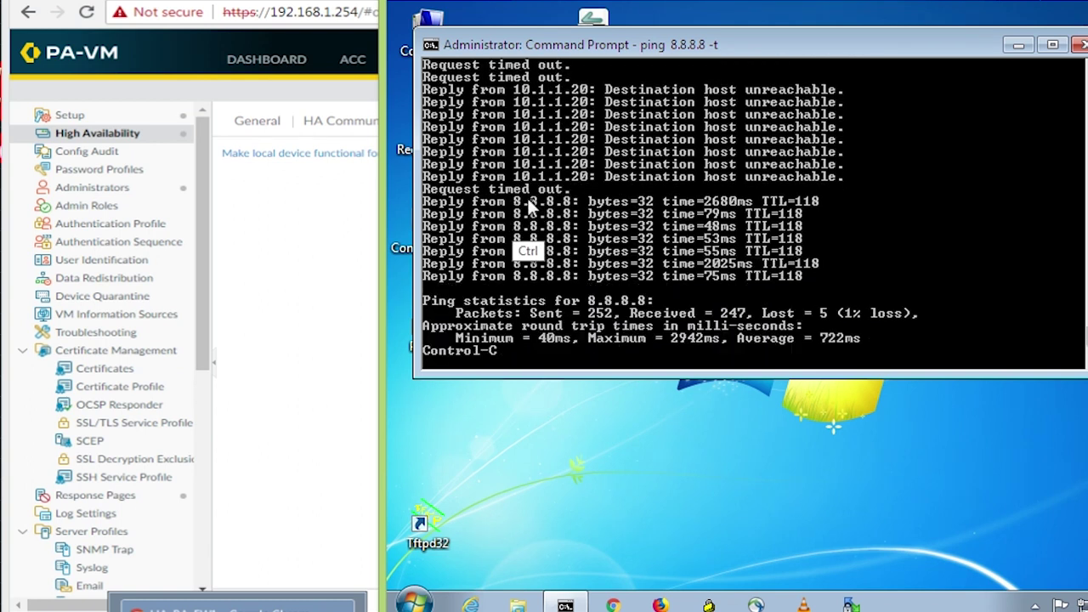
pyautogui.click(1052, 44)
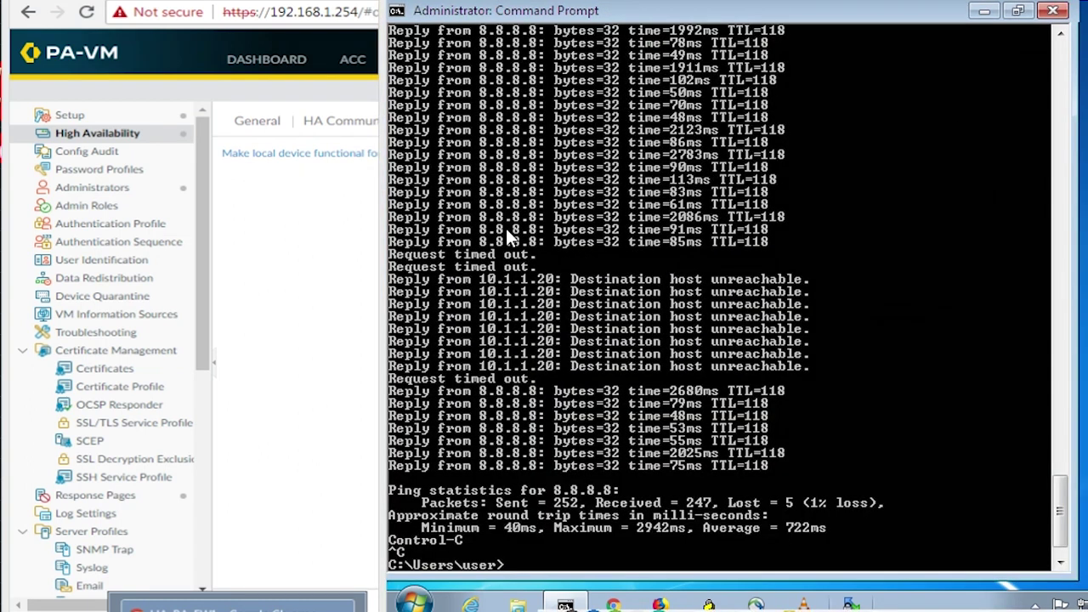
pyautogui.moveTo(391, 242)
pyautogui.mouseDown()
pyautogui.moveTo(389, 280)
pyautogui.moveTo(497, 282)
pyautogui.mouseUp()
pyautogui.moveTo(389, 255); pyautogui.dragTo(408, 277)
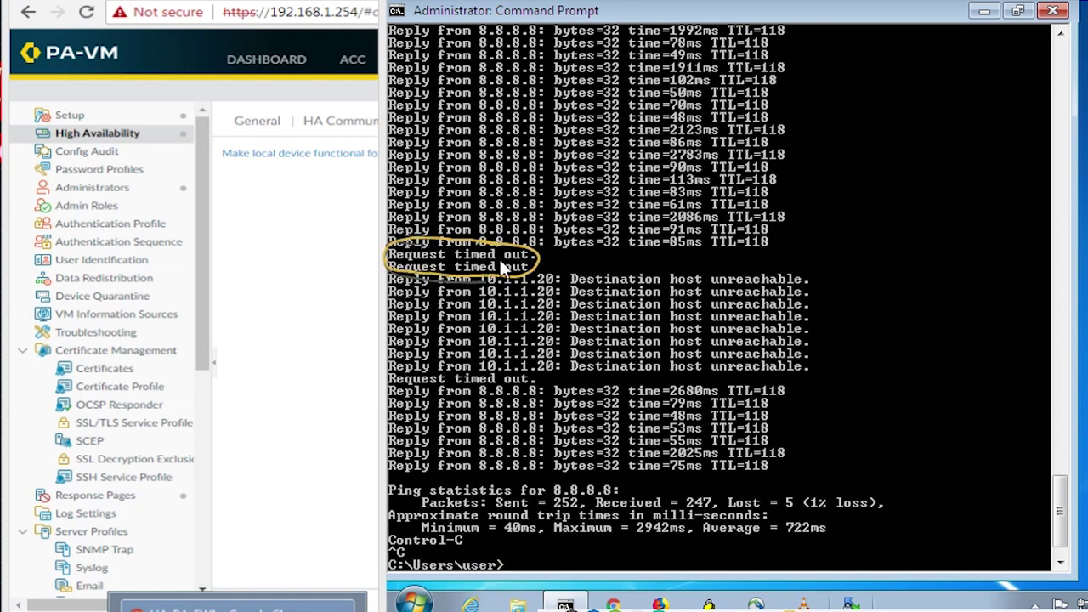
pyautogui.moveTo(527, 268); pyautogui.dragTo(756, 268)
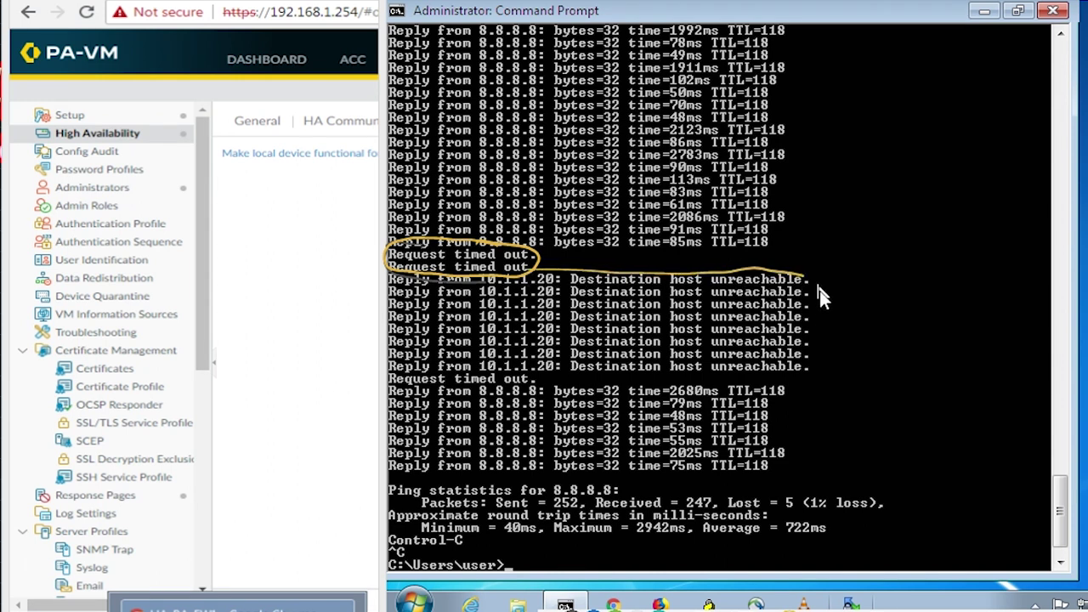
pyautogui.moveTo(810, 359)
pyautogui.mouseDown()
pyautogui.moveTo(782, 379)
pyautogui.moveTo(417, 382)
pyautogui.moveTo(394, 369)
pyautogui.moveTo(389, 298)
pyautogui.moveTo(418, 281)
pyautogui.mouseUp()
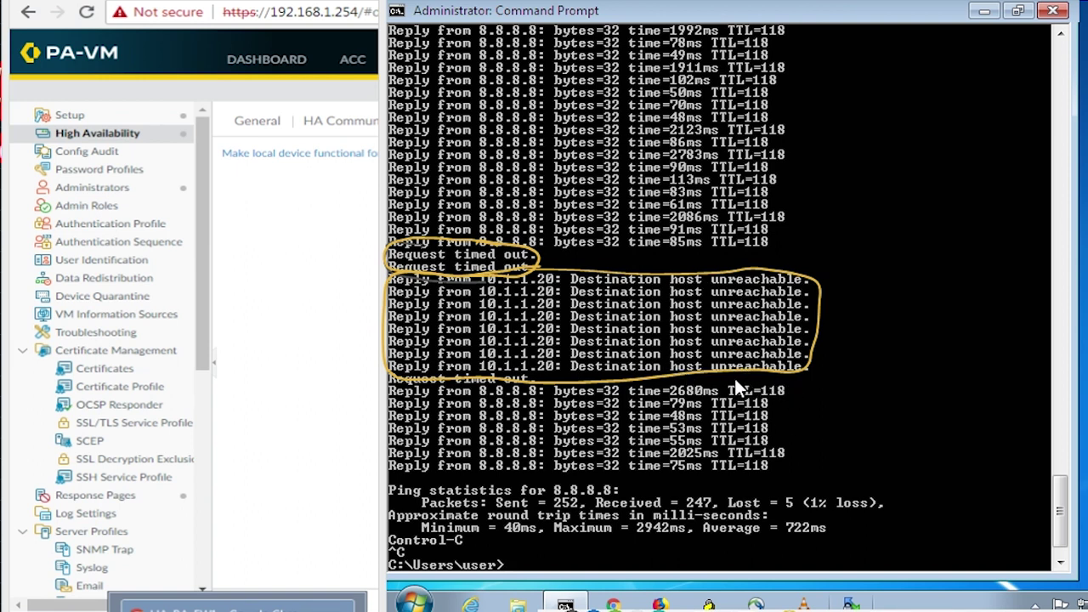
pyautogui.moveTo(786, 463)
pyautogui.mouseDown()
pyautogui.moveTo(416, 481)
pyautogui.moveTo(389, 379)
pyautogui.mouseUp()
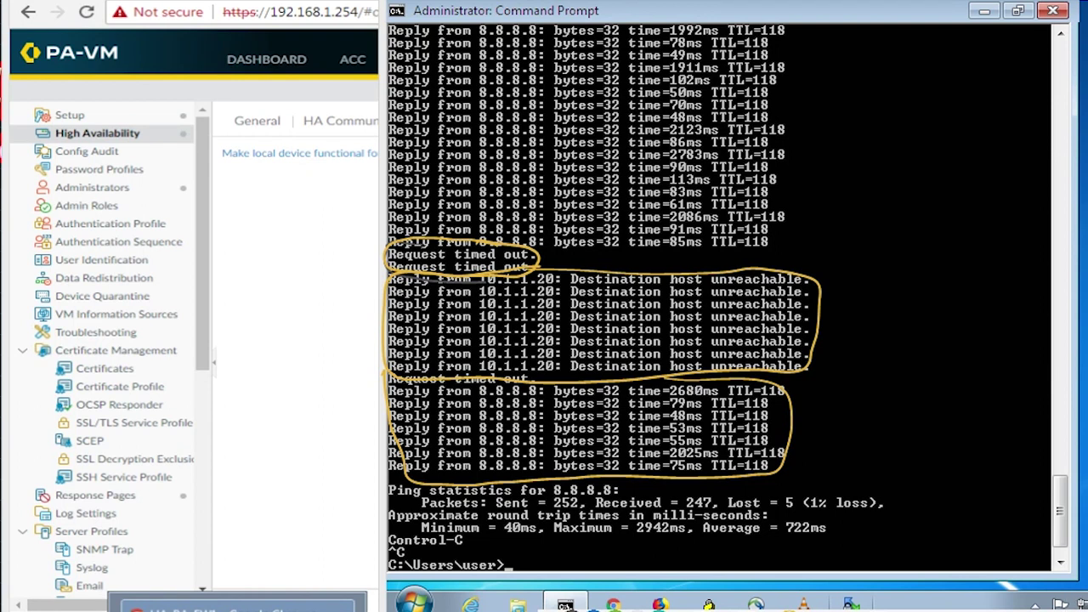
pyautogui.press('Escape')
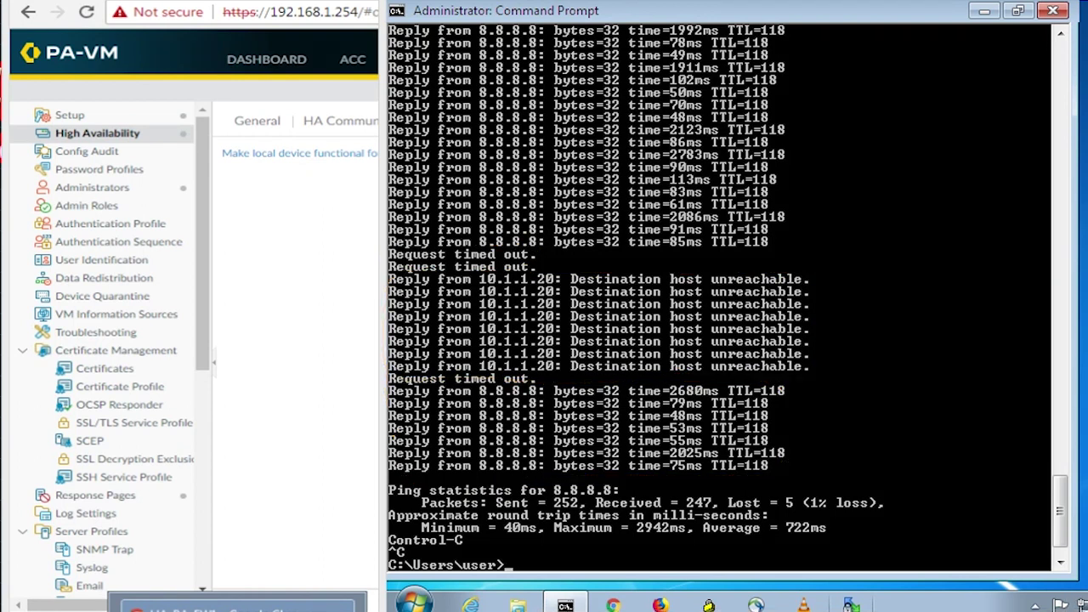
# - Open HA-PA-FW2's dashboard at 192.168.1.253 and refresh the High Availability widget to check the local and peer states
pyautogui.hotkey('alt', 'Tab')
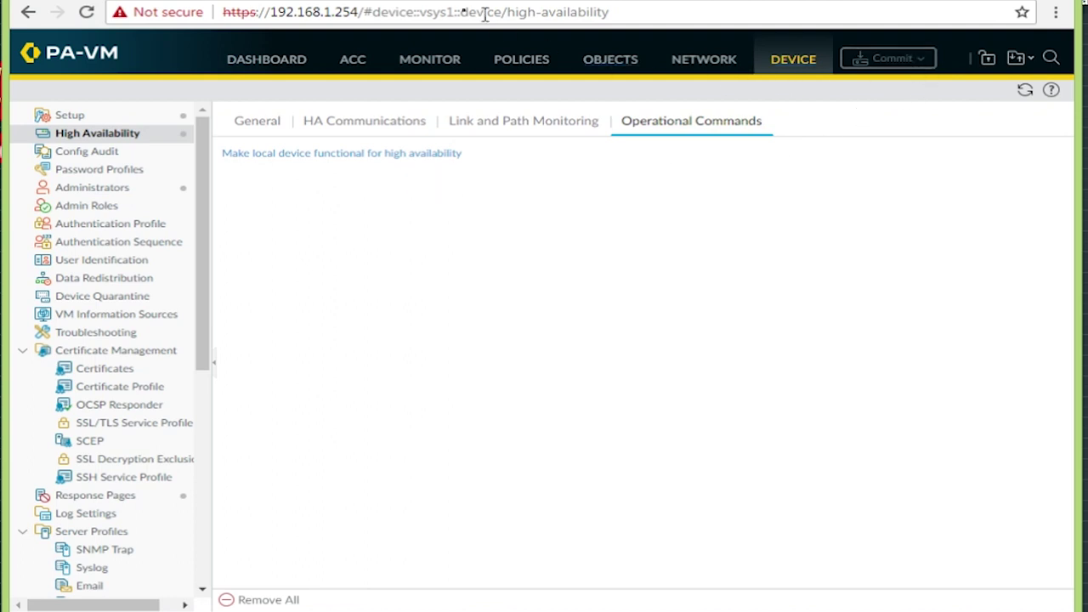
pyautogui.press('Return')
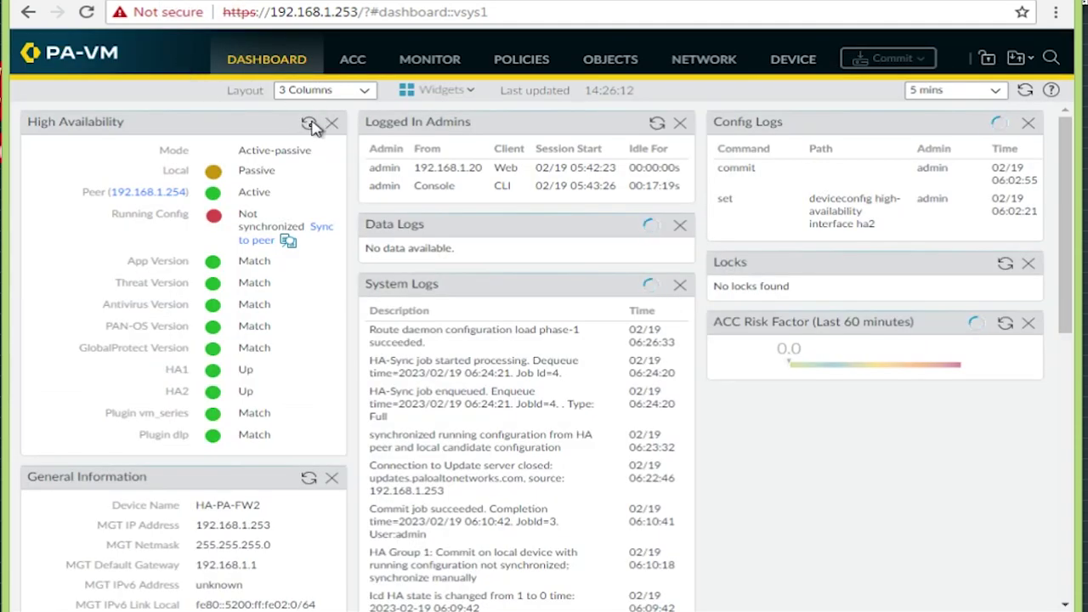
pyautogui.click(308, 125)
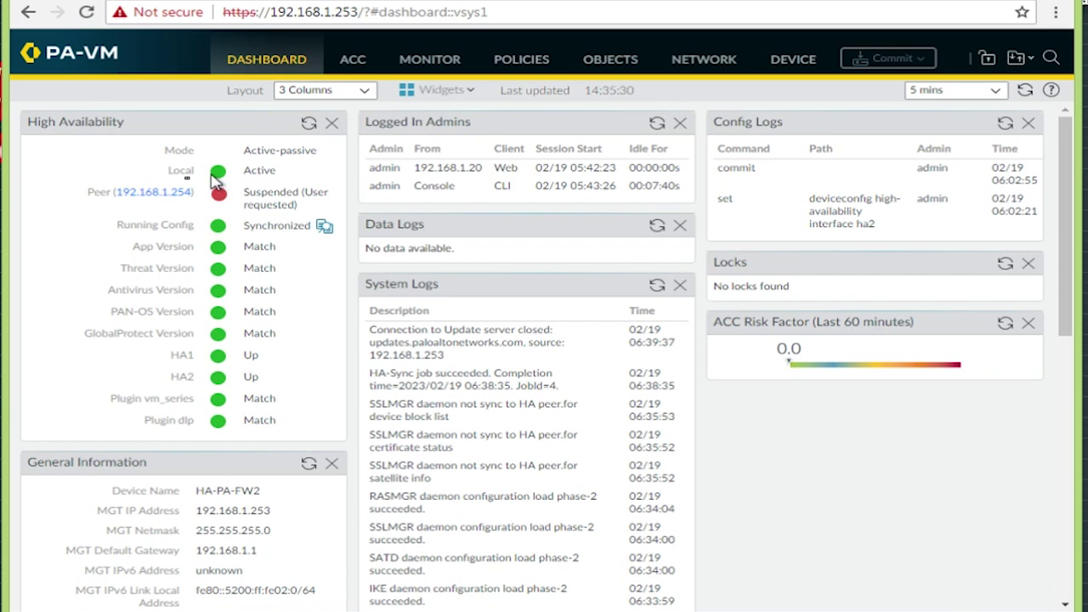
pyautogui.moveTo(272, 179)
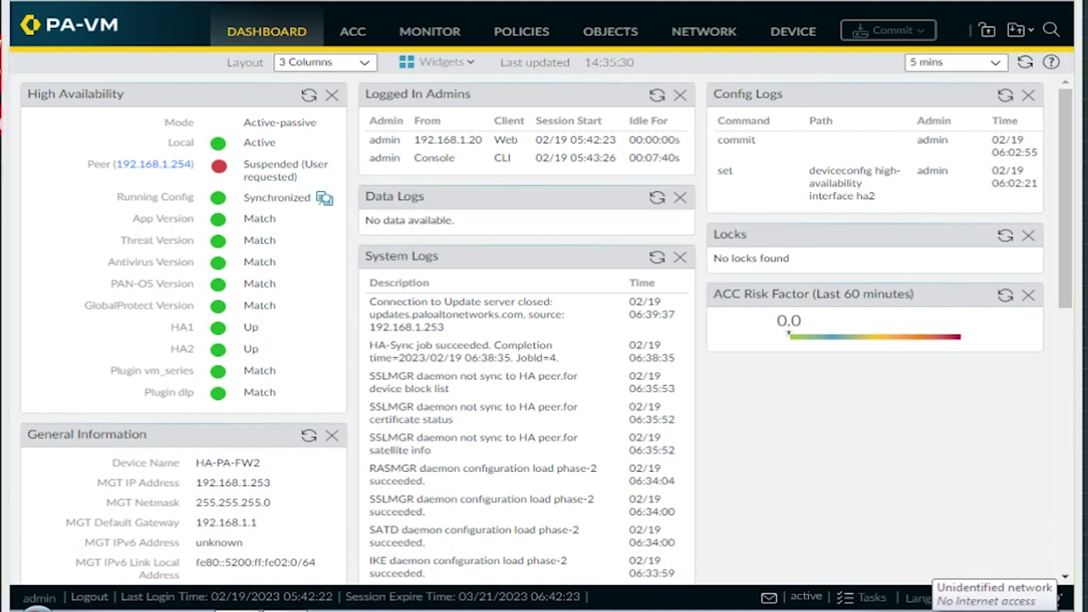
pyautogui.moveTo(610, 600)
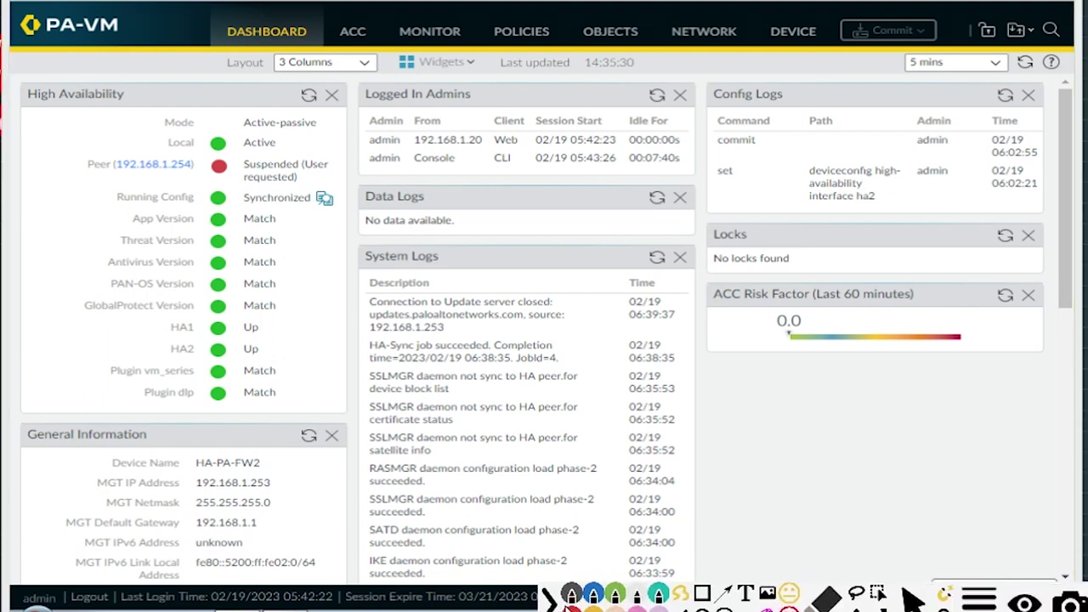
pyautogui.moveTo(818, 563)
pyautogui.mouseDown()
pyautogui.moveTo(756, 588)
pyautogui.moveTo(842, 597)
pyautogui.moveTo(803, 562)
pyautogui.mouseUp()
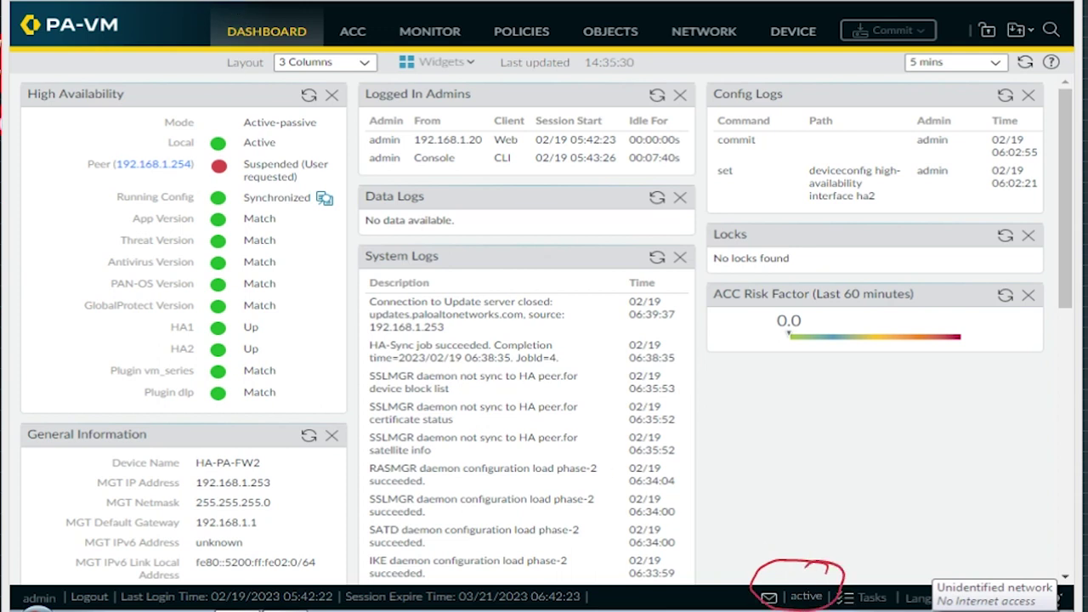
pyautogui.moveTo(283, 136)
pyautogui.mouseDown()
pyautogui.moveTo(159, 146)
pyautogui.moveTo(273, 119)
pyautogui.moveTo(248, 114)
pyautogui.mouseUp()
pyautogui.moveTo(123, 156)
pyautogui.mouseDown()
pyautogui.moveTo(100, 193)
pyautogui.moveTo(302, 177)
pyautogui.moveTo(335, 156)
pyautogui.moveTo(209, 156)
pyautogui.mouseUp()
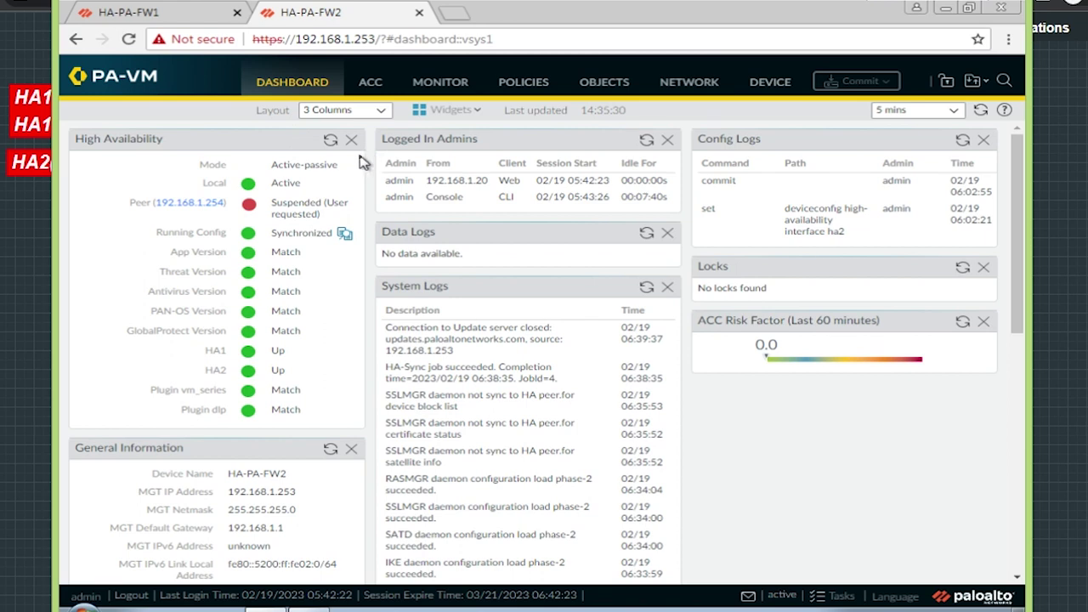
pyautogui.click(441, 82)
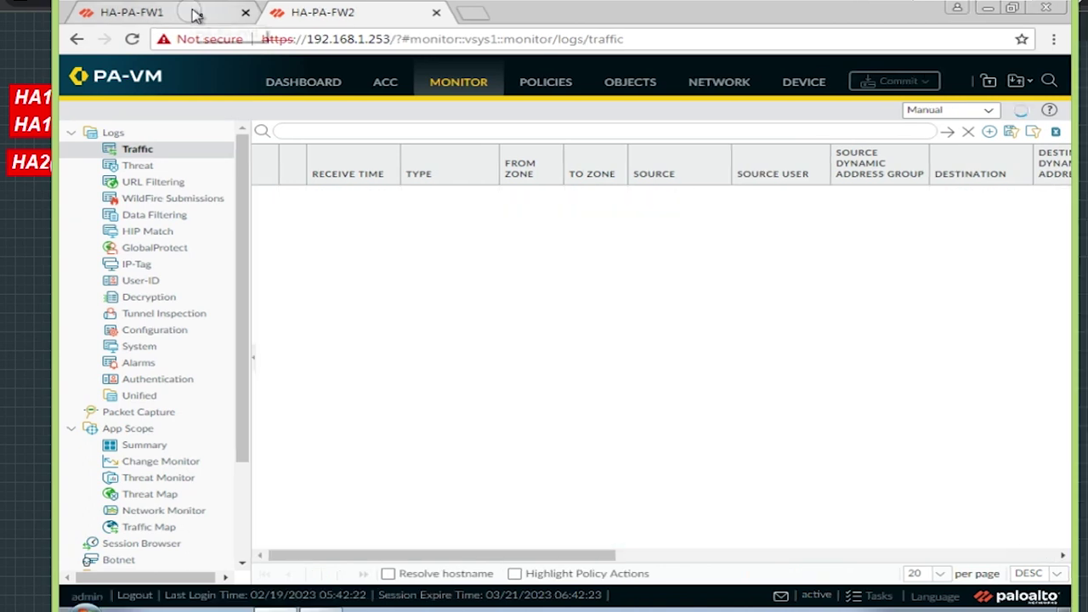
# - Make the suspended HA-PA-FW1 functional for high availability again and refresh its dashboard's High Availability widget to check the local and peer states
pyautogui.click(192, 12)
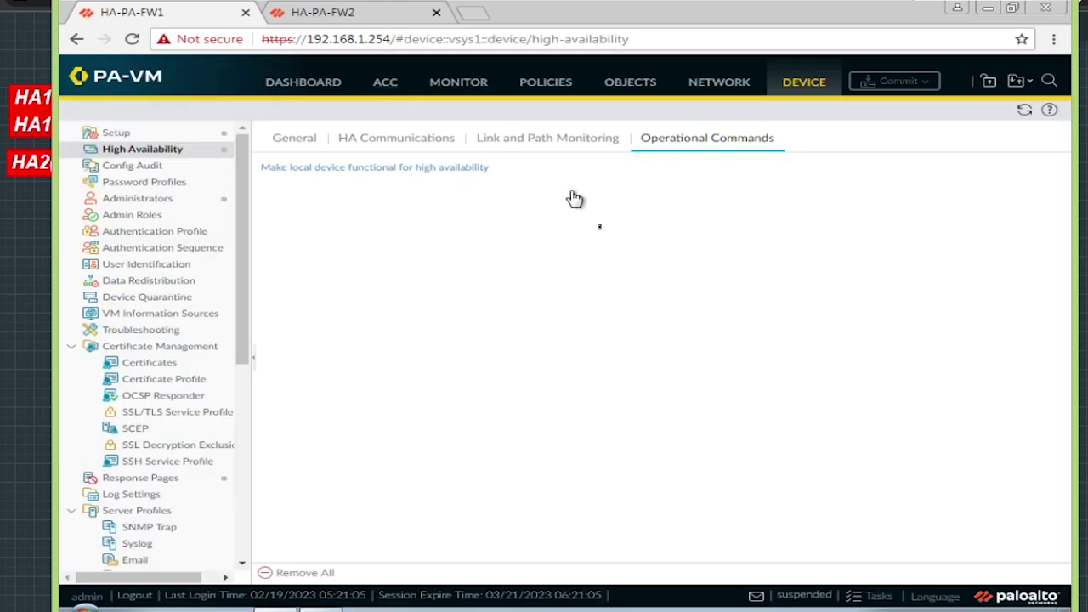
pyautogui.click(435, 169)
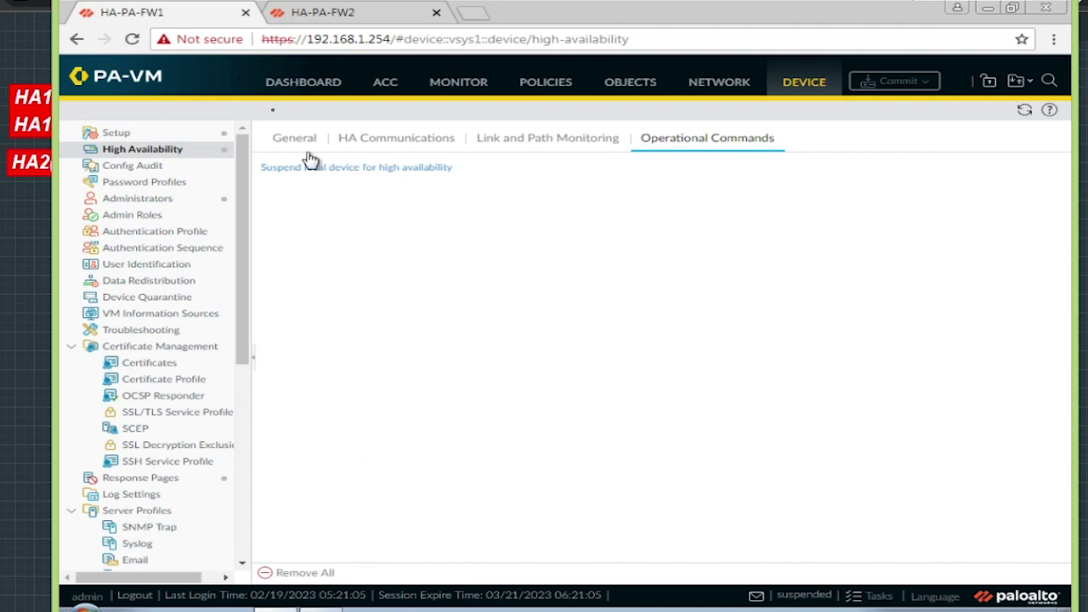
pyautogui.click(308, 81)
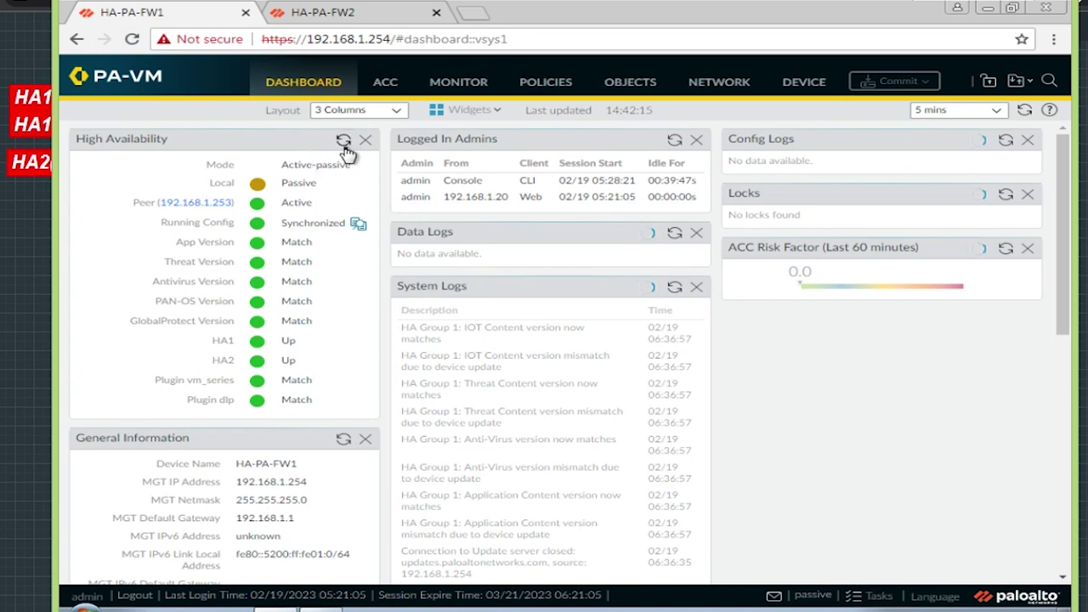
pyautogui.click(343, 141)
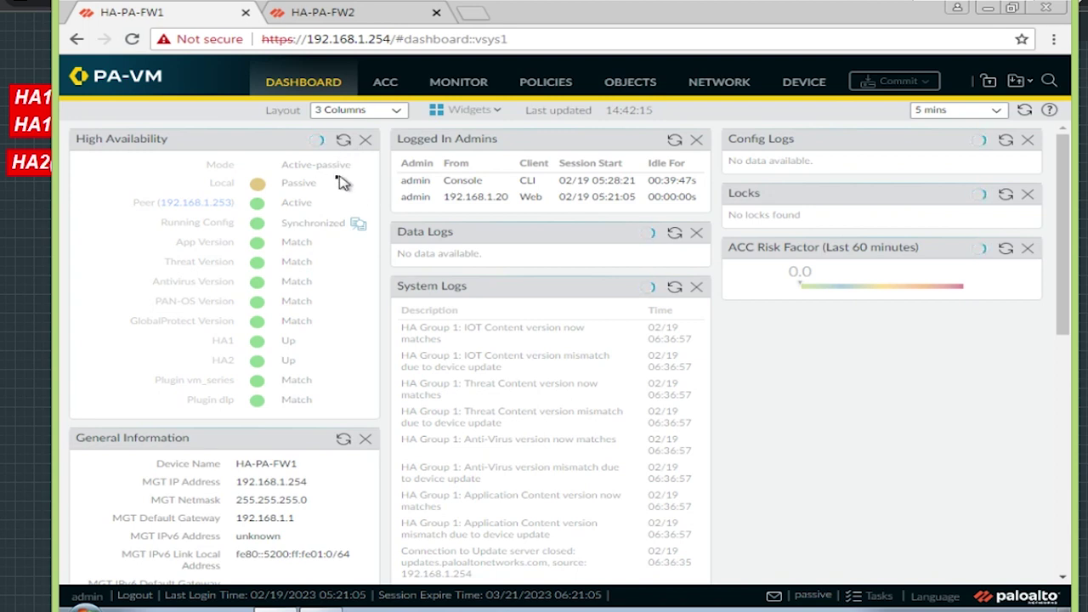